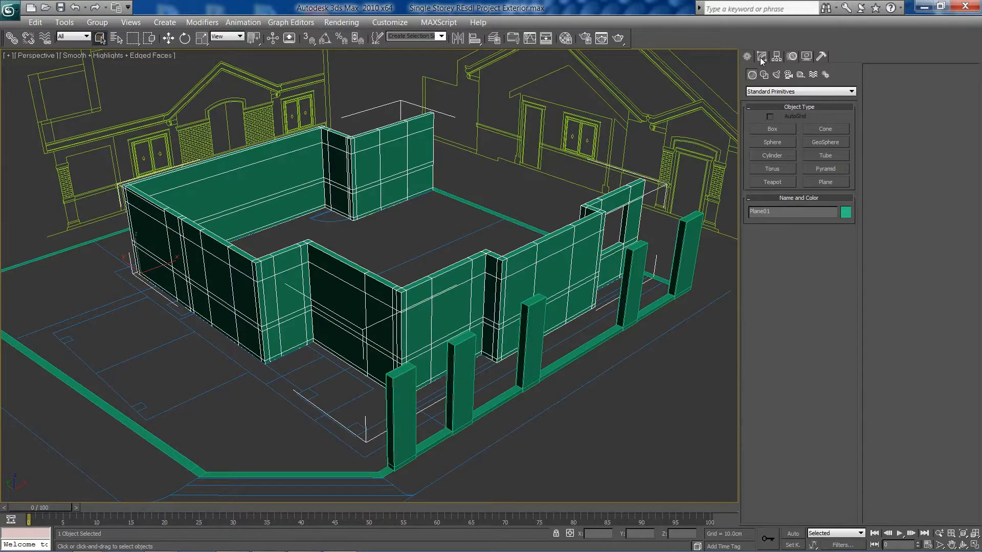
Activate polygon editing on the wall object, and view the finished house render as a reference.
left_click(760, 58)
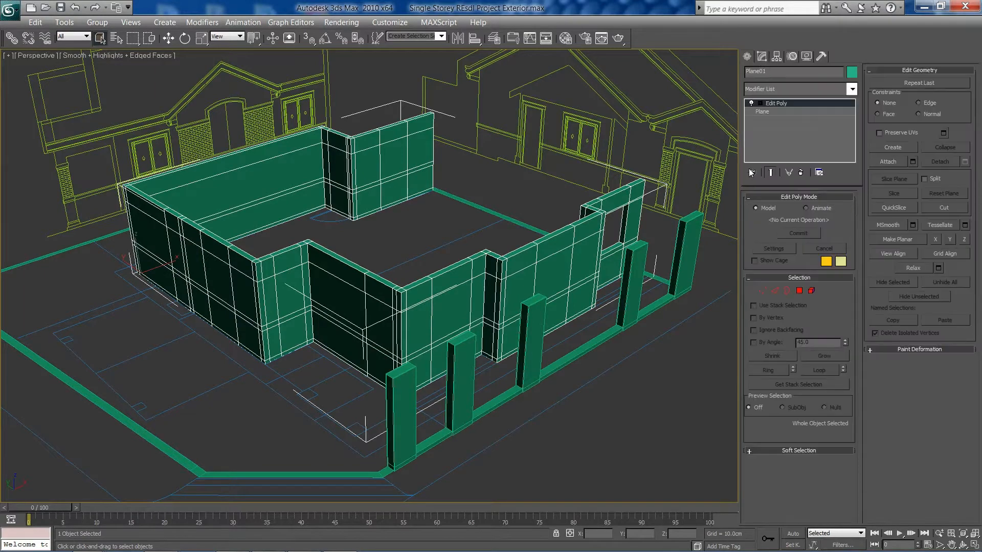
left_click(799, 291)
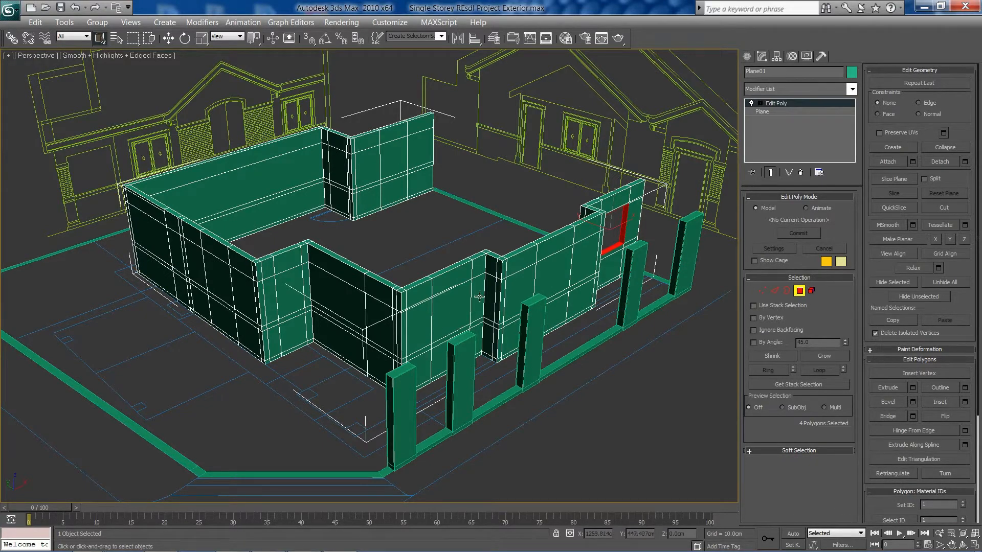
left_click(305, 544)
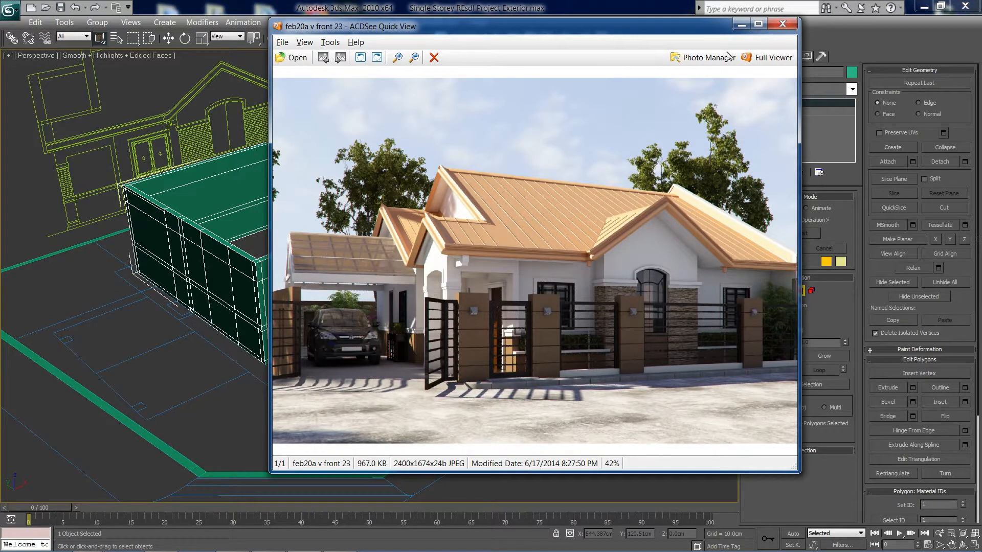
left_click(783, 23)
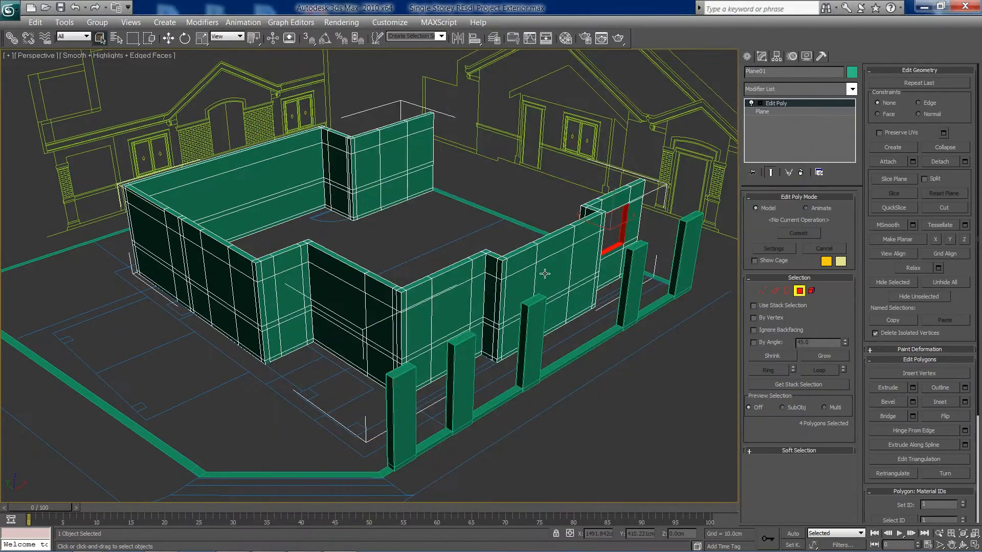
Delete the outer and inner polygons of the window opening in the front wall section nearest the corner.
left_click(460, 306)
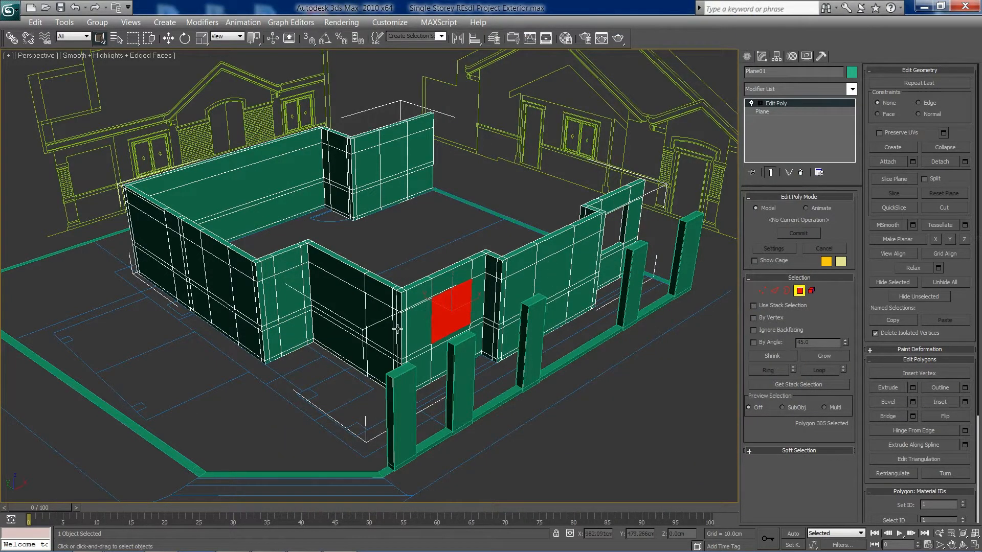
key("Delete")
left_click(441, 311)
key("Delete")
Bridge the outer and inner borders of the new front window opening to close the wall thickness.
scroll(441, 312, "up", 3)
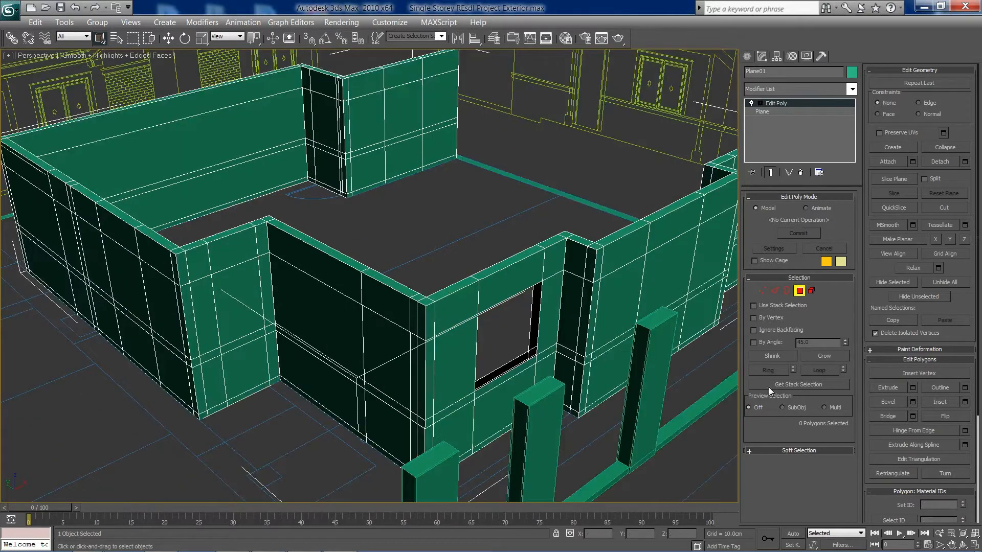
left_click(774, 291)
left_click(530, 333)
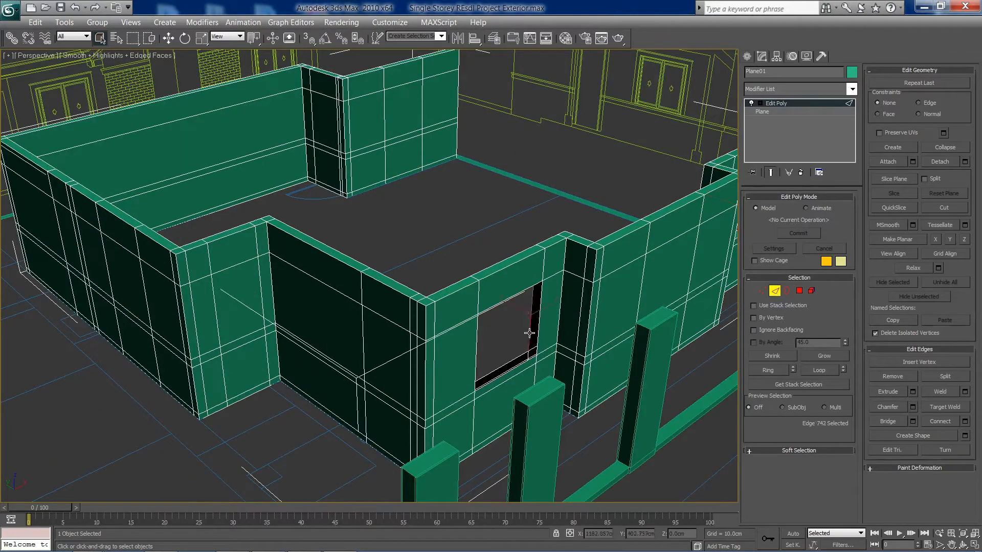
left_click(786, 290)
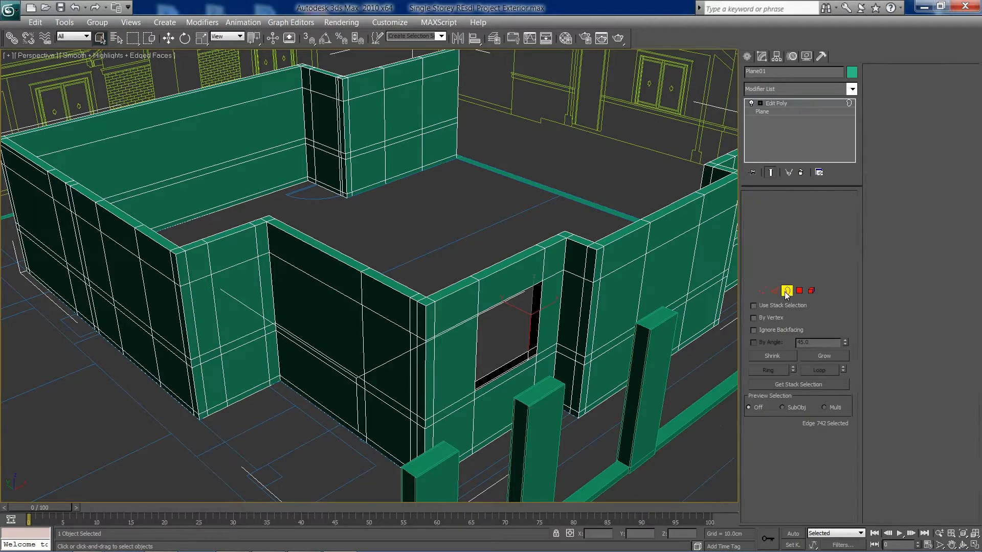
left_click(537, 330)
left_click(529, 329, "ctrl")
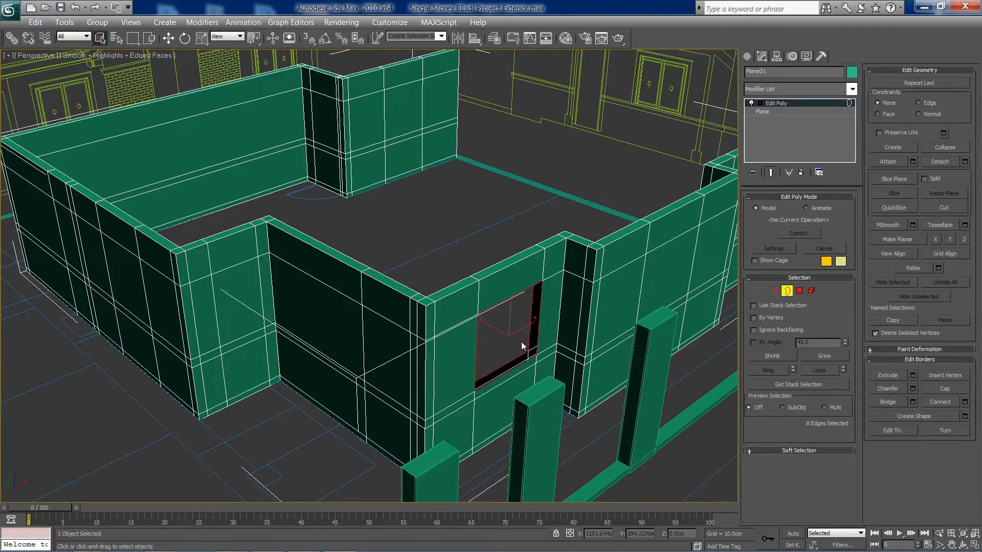
left_click(887, 402)
Delete the three stacked outer polygons and the matching inner ones to cut the door opening in the side wall near the front corner.
middle_click_drag(612, 375, 344, 346, "alt")
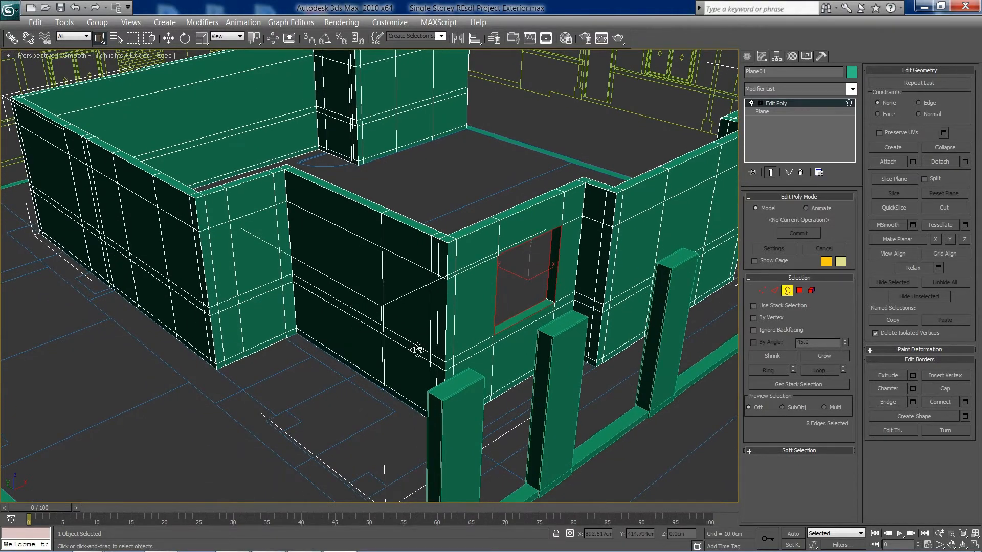
middle_click_drag(417, 349, 446, 329, "alt")
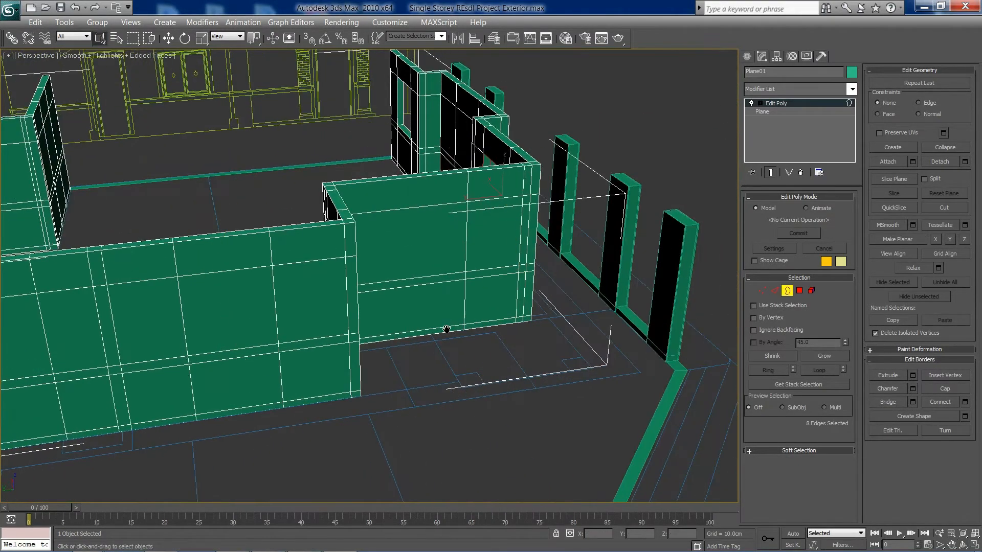
scroll(447, 329, "up", 4)
left_click(799, 291)
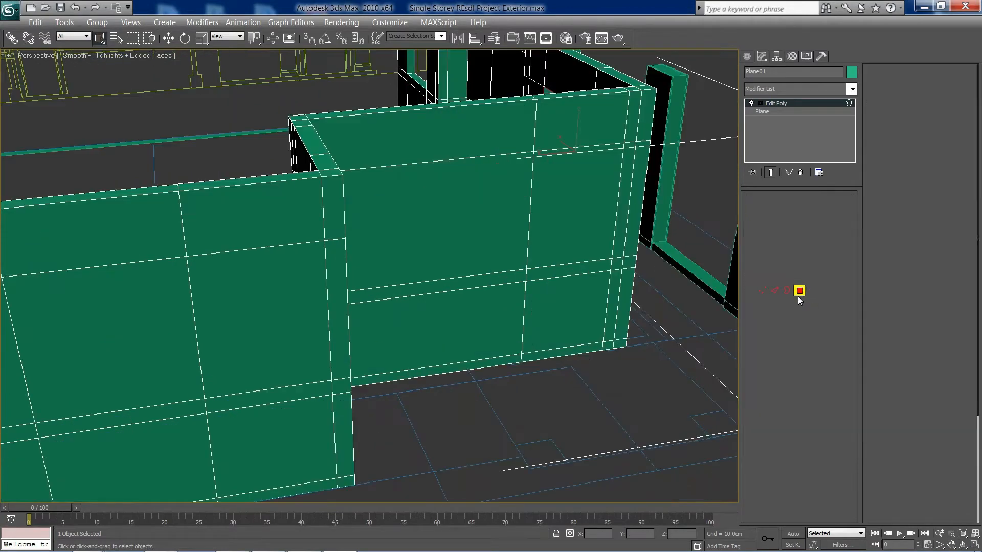
left_click(565, 335)
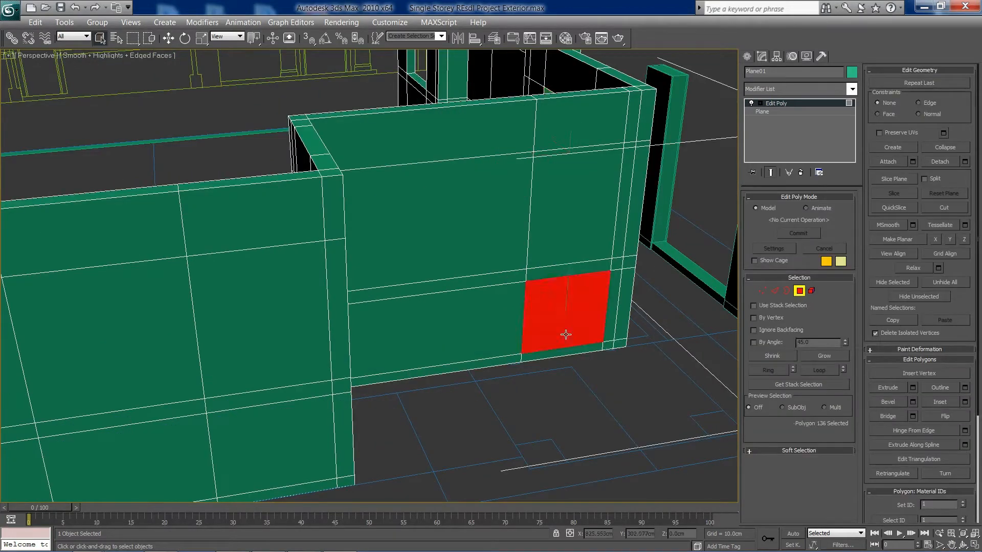
left_click(581, 265, "ctrl")
left_click(581, 259, "ctrl")
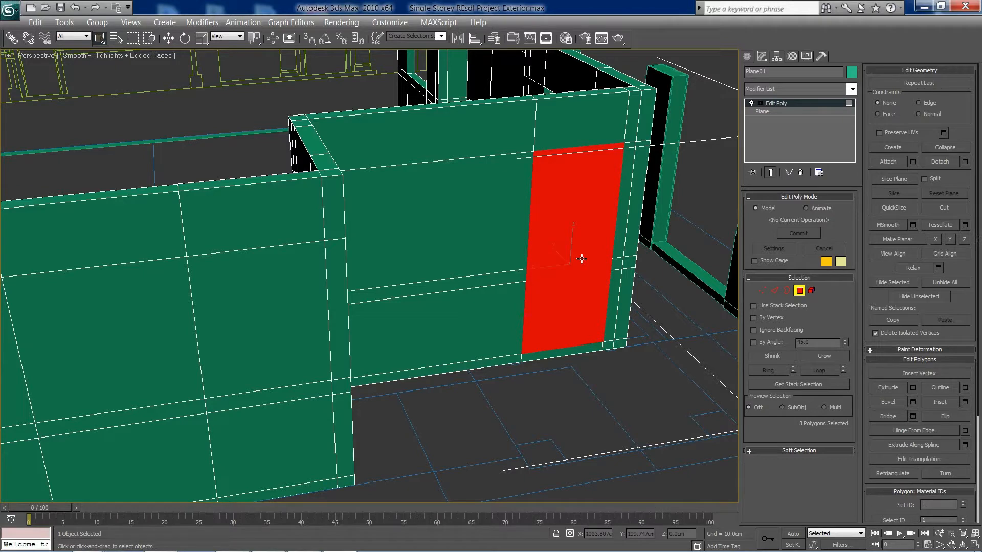
key("Delete")
left_click(581, 253)
key("Delete")
left_click(580, 259)
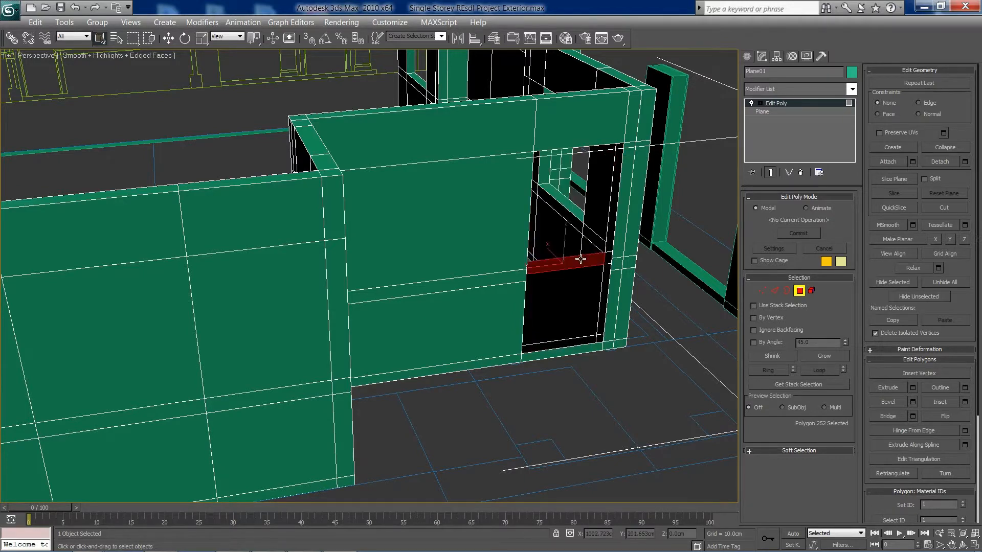
key("Delete")
left_click(576, 300)
key("Delete")
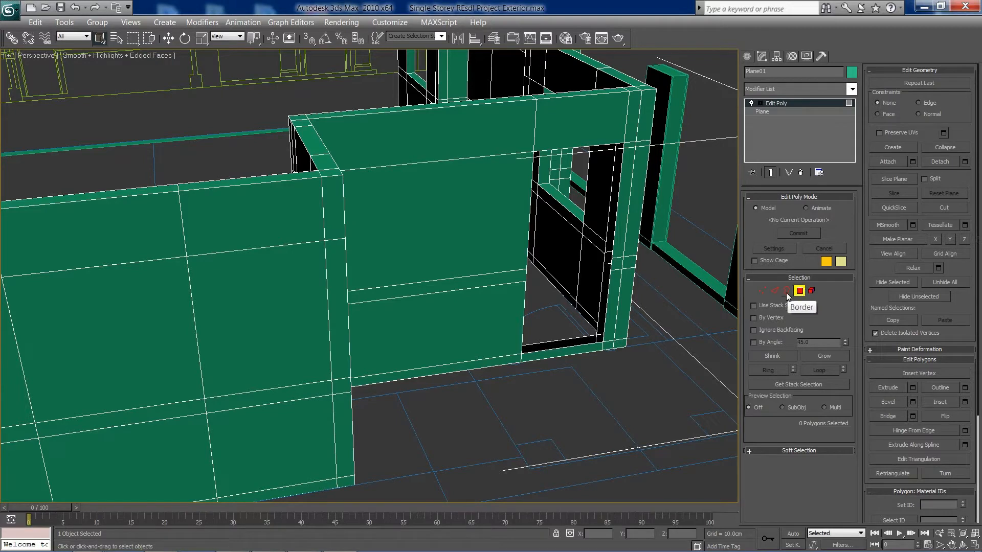
Bridge the outer and inner borders of the door opening, and leave sub-object editing.
left_click(787, 291)
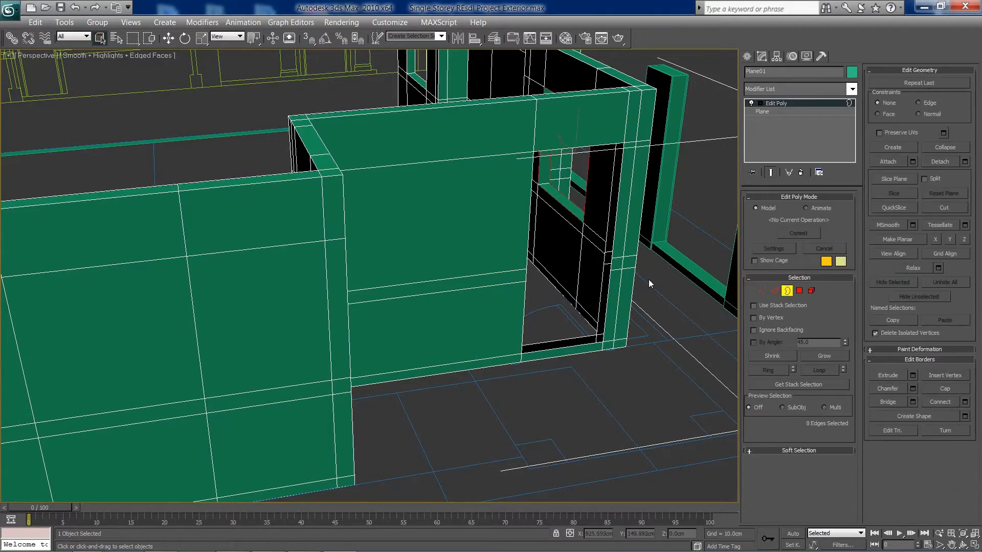
left_click(607, 279, "ctrl")
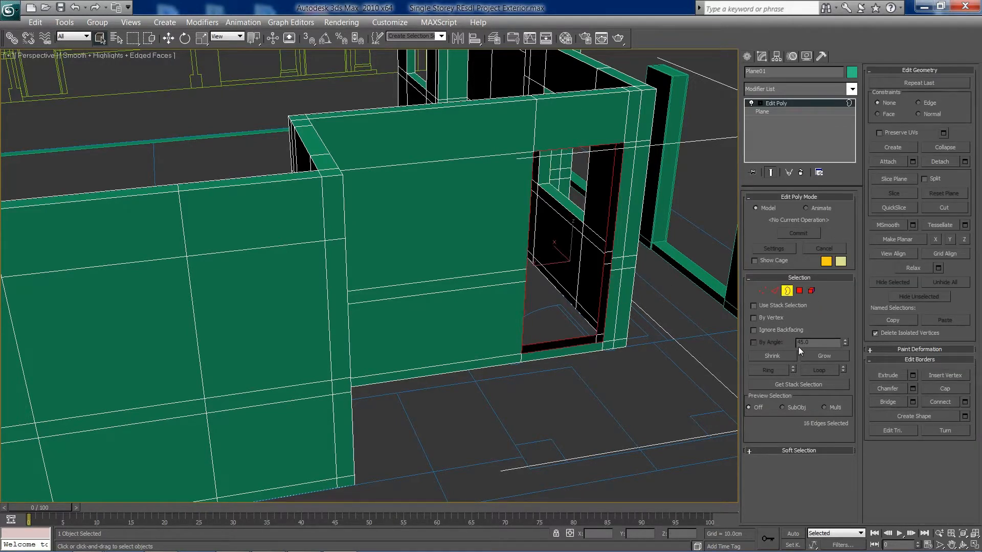
left_click(894, 402)
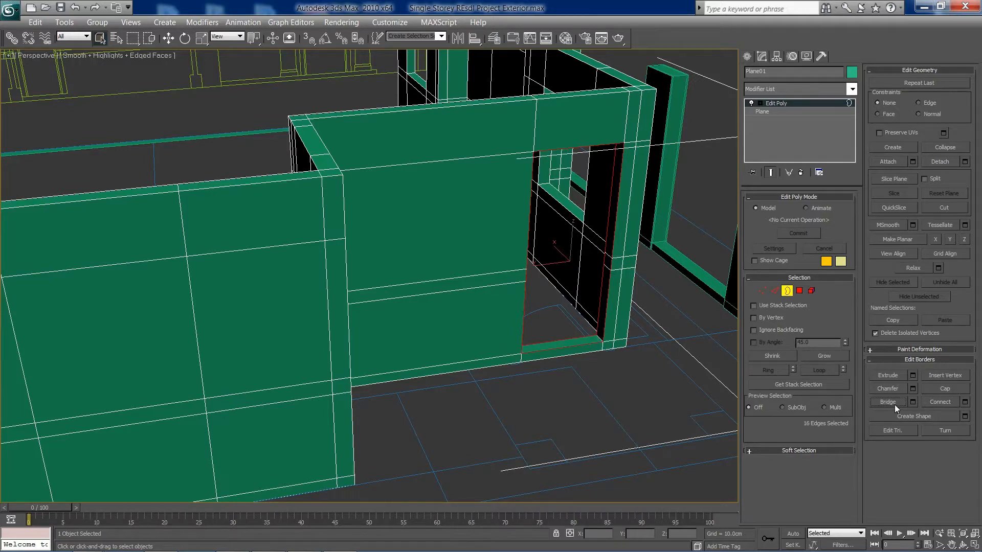
middle_click_drag(495, 358, 409, 322, "alt")
key("3")
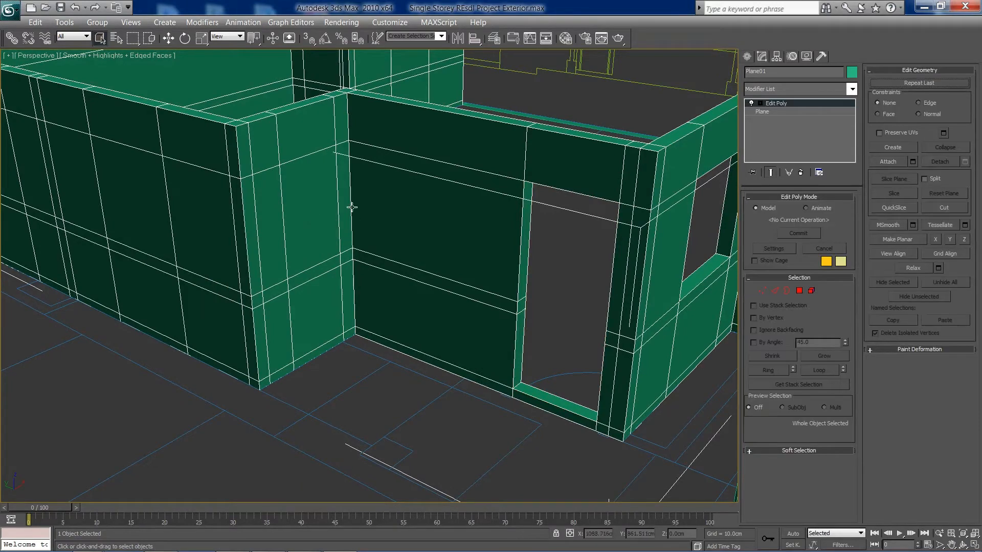
In the front view, draw a rectangle spline about 40 cm high and 136 cm wide, hanging from the wall's window-head line beside the brick column.
scroll(302, 189, "down", 3)
key("alt+w")
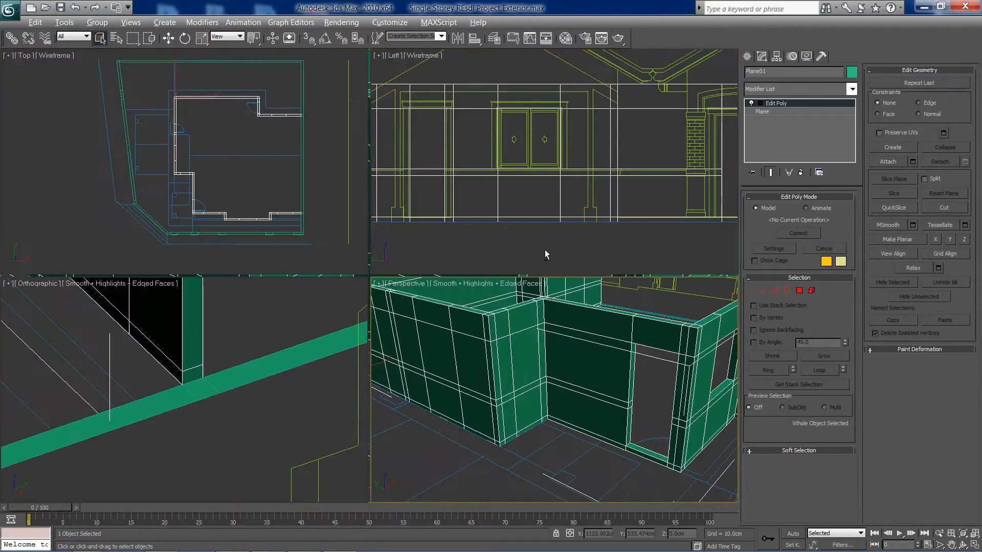
right_click(544, 250)
key("alt+w")
scroll(538, 251, "down", 6)
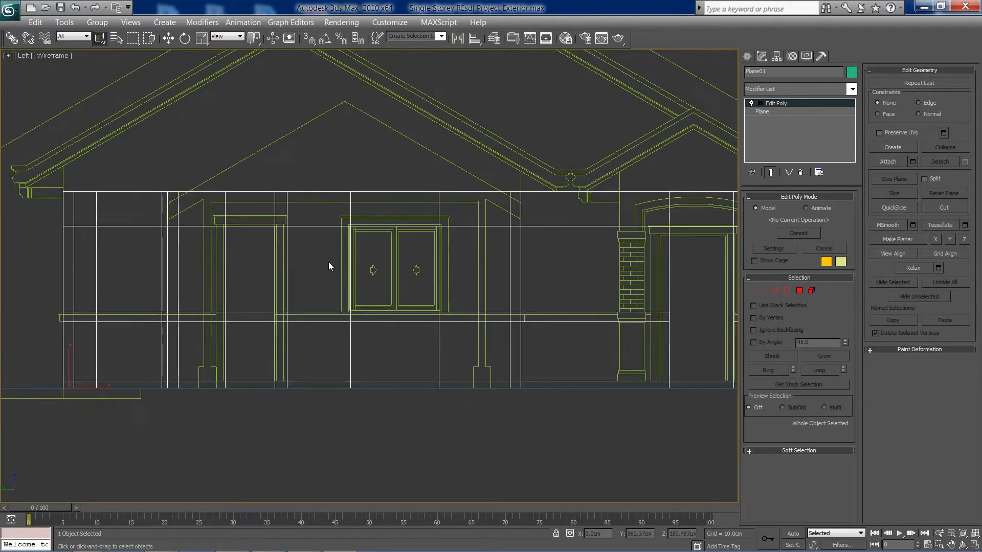
middle_click_drag(333, 279, 359, 280)
scroll(359, 279, "down", 3)
key("f")
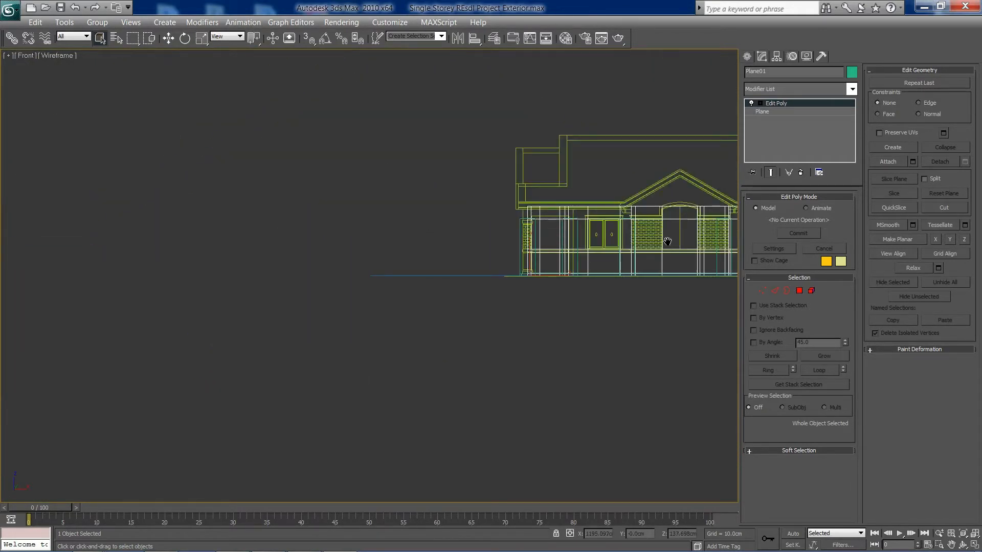
middle_click_drag(666, 241, 539, 260)
left_click(750, 60)
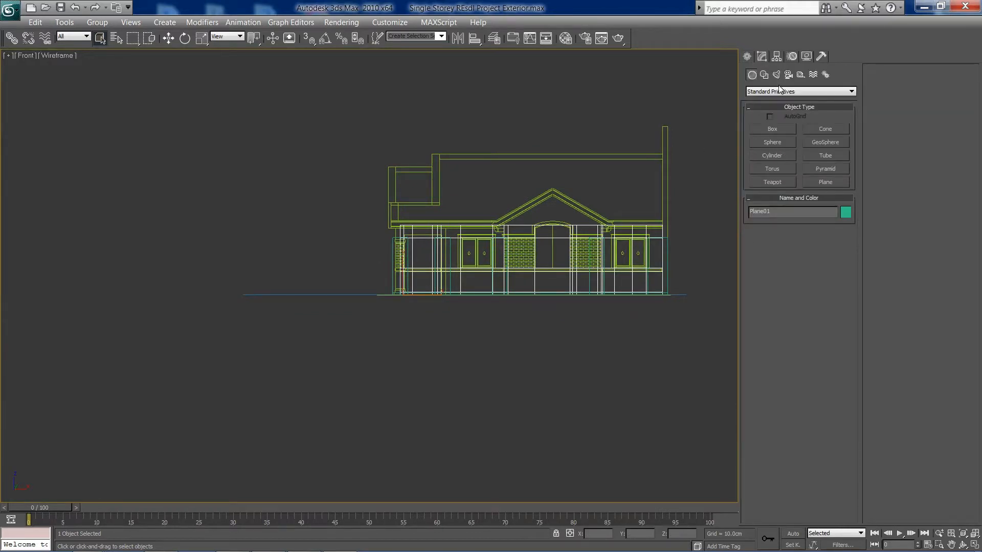
left_click(763, 75)
left_click(826, 139)
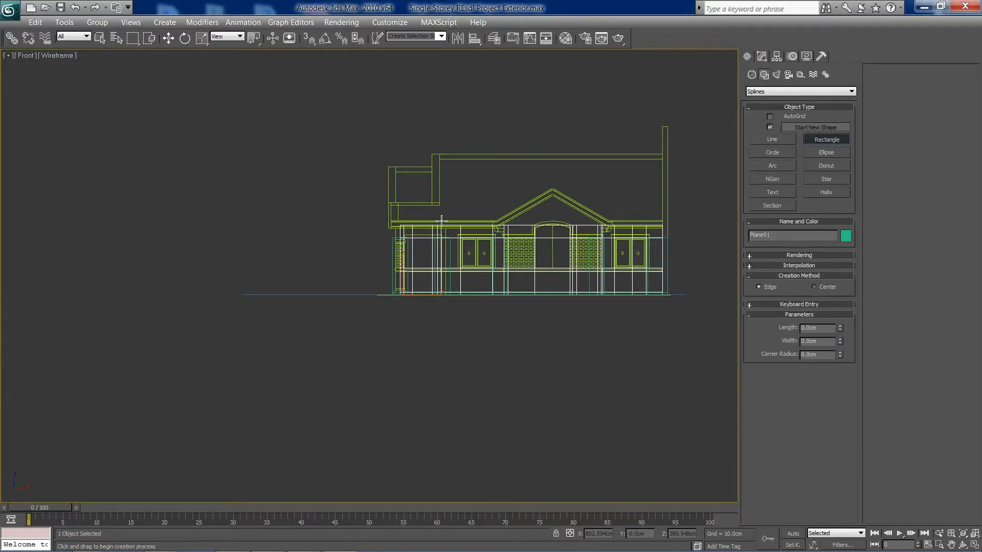
scroll(440, 221, "up", 5)
middle_click_drag(490, 203, 320, 224)
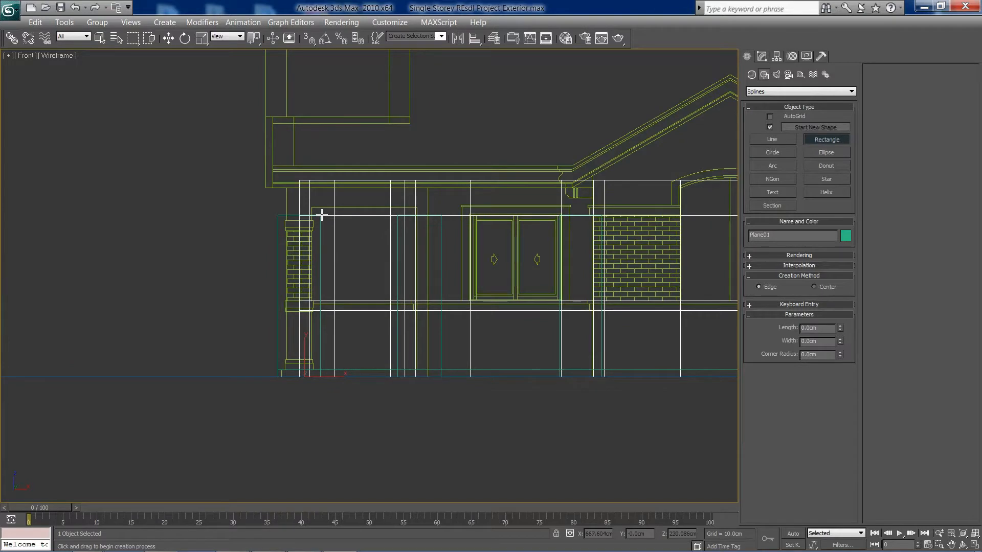
left_click_drag(322, 215, 417, 243)
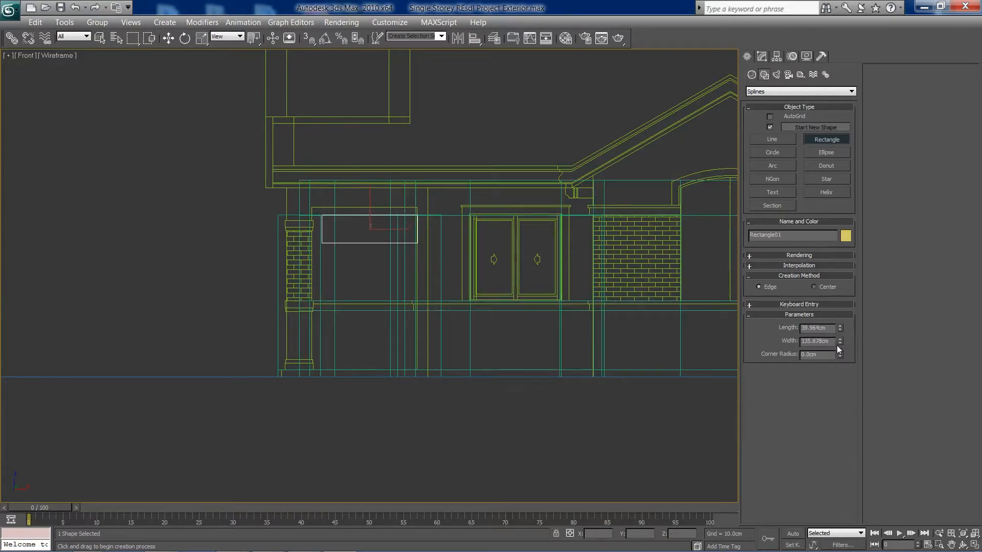
Set the rectangle's length to 40 cm.
left_click(833, 328)
type("40")
key("Return")
left_click(169, 38)
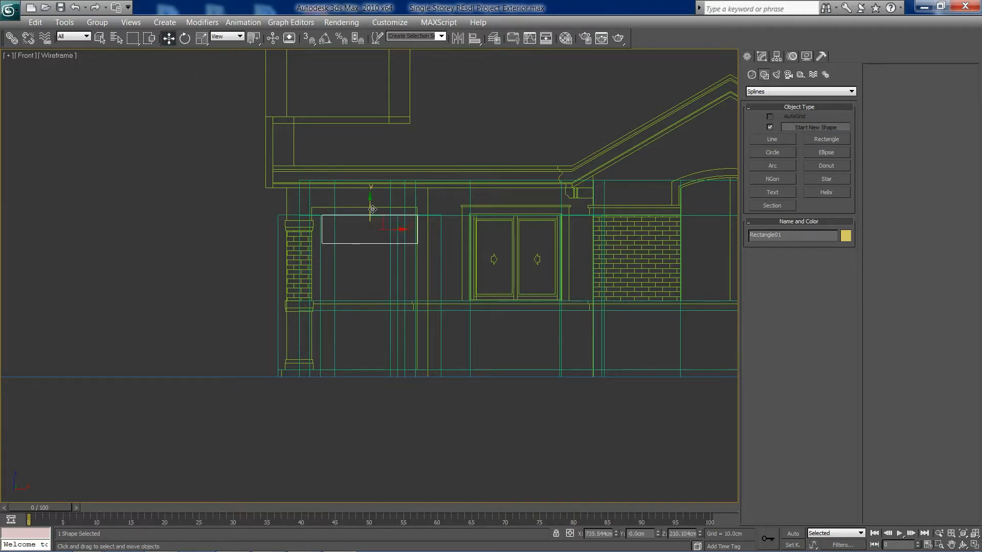
Reselect the wall object and show the whole front elevation in the maximized front view.
left_click(429, 256)
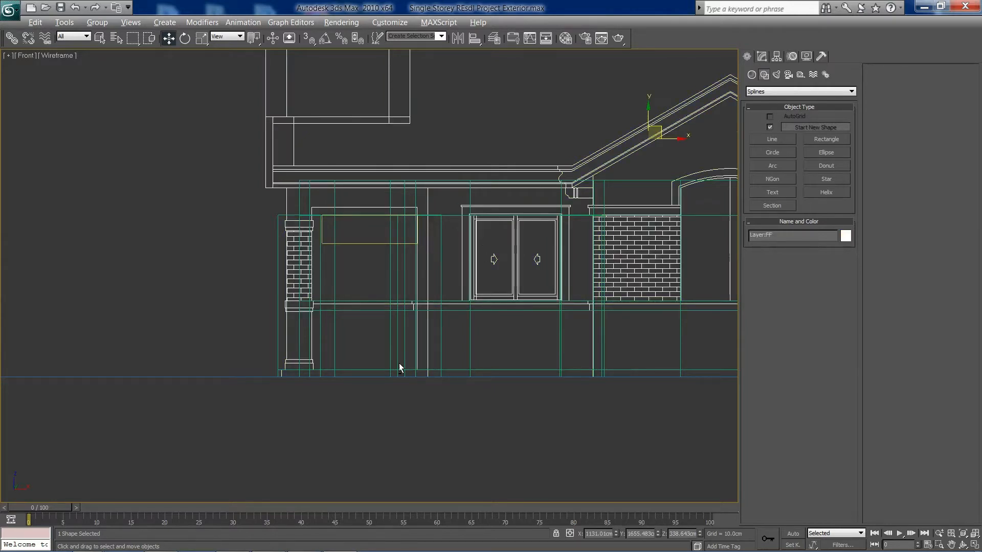
key("alt+w")
right_click(494, 384)
left_click(496, 381)
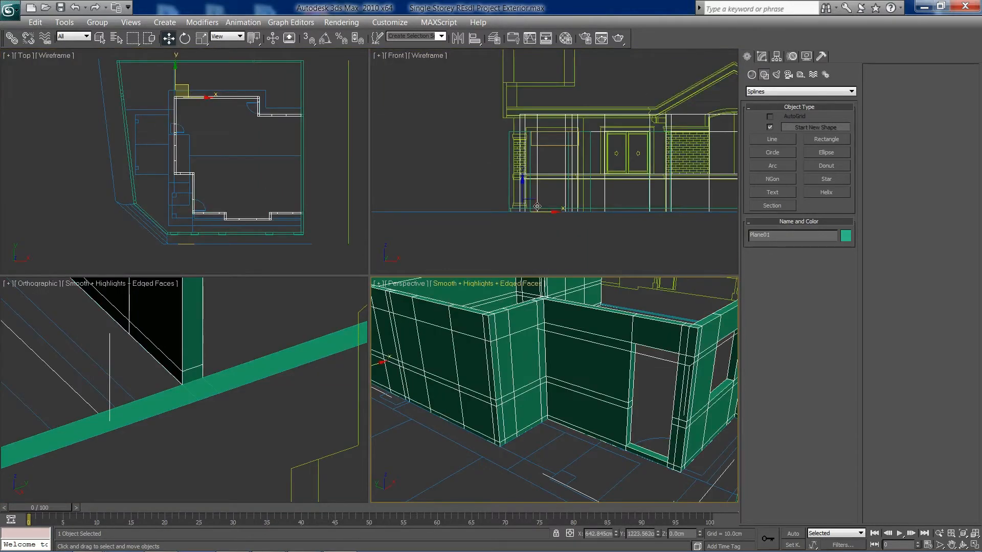
right_click(537, 206)
key("alt+w")
scroll(535, 225, "down", 3)
middle_click_drag(561, 238, 473, 237)
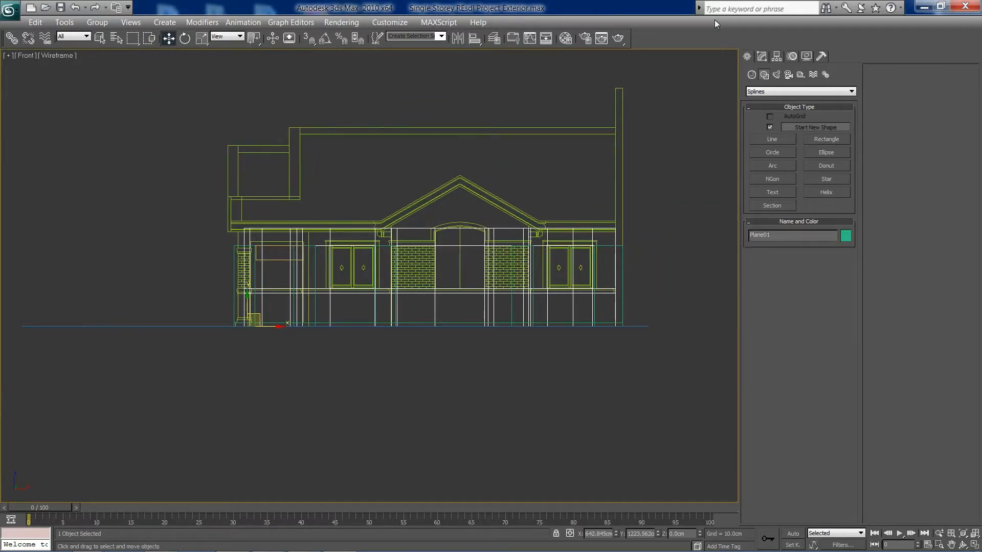
Select the walls' vertical edges between sill and window-head height, and connect them with one horizontal edge loop.
left_click(758, 58)
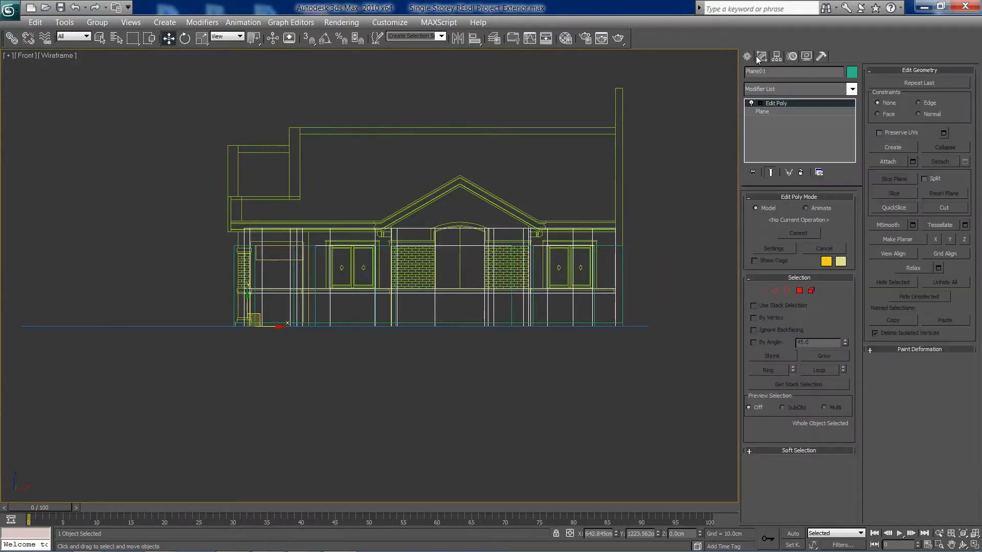
left_click(777, 292)
left_click_drag(652, 288, 170, 259)
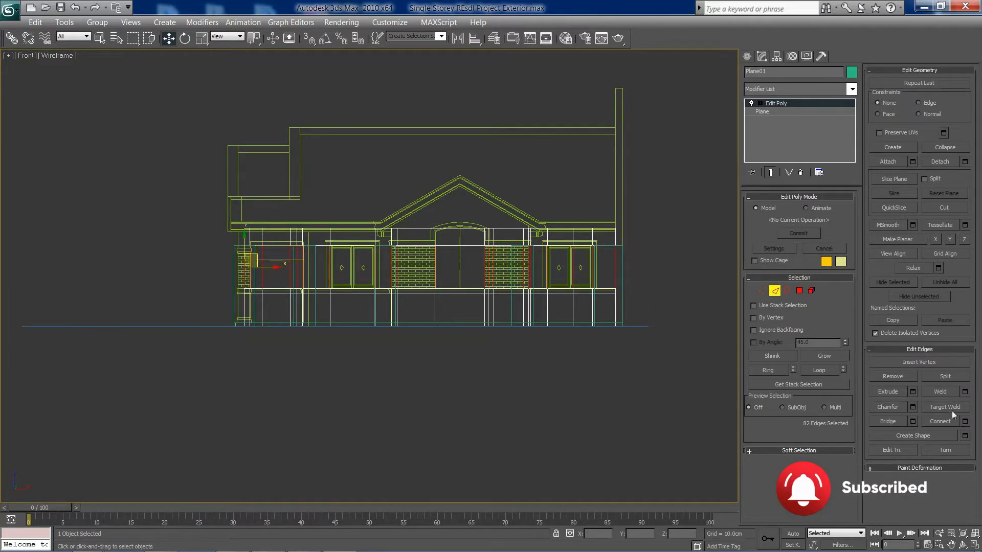
left_click(965, 421)
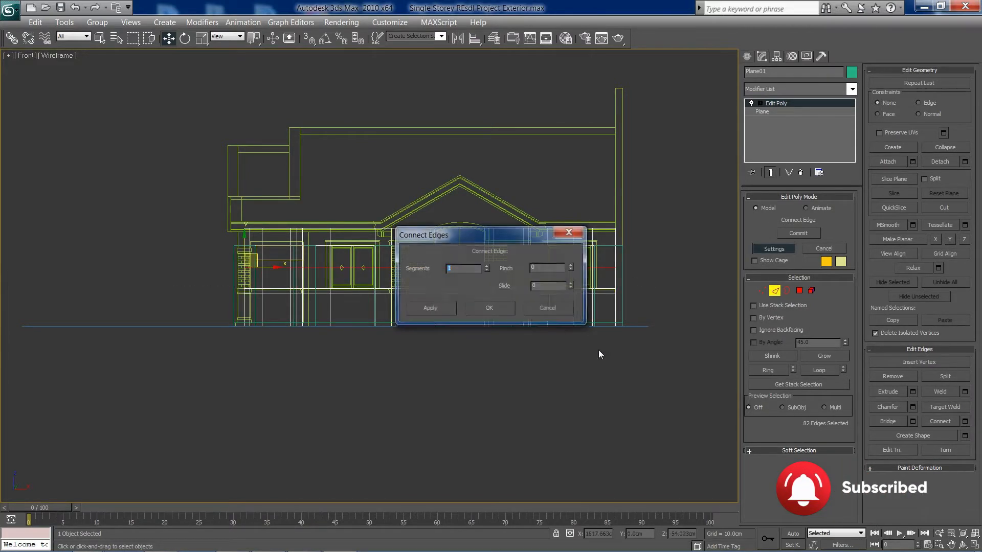
left_click(490, 308)
scroll(283, 271, "up", 5)
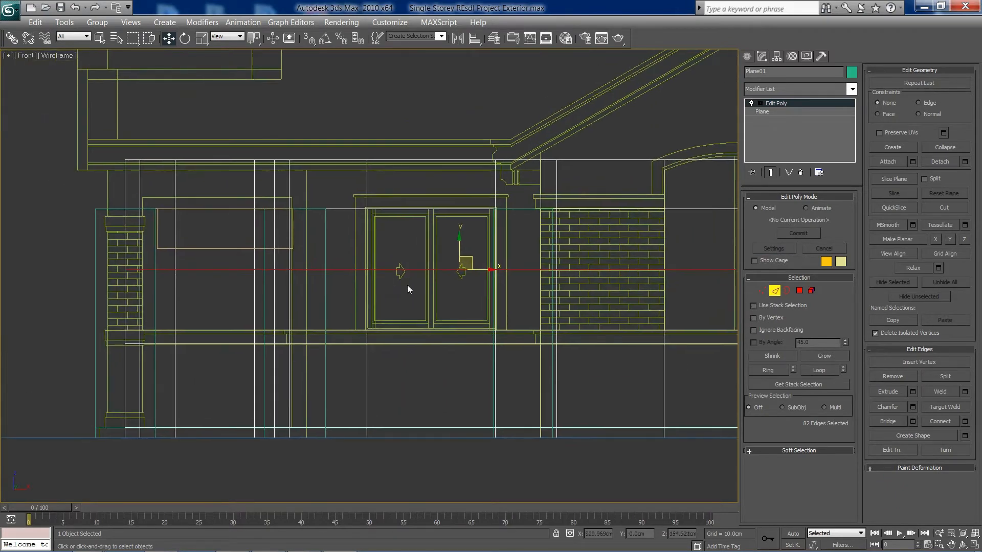
Raise the new horizontal edge loop on the walls to the bottom edge of the reference rectangle.
left_click_drag(454, 249, 464, 226)
key("alt+w")
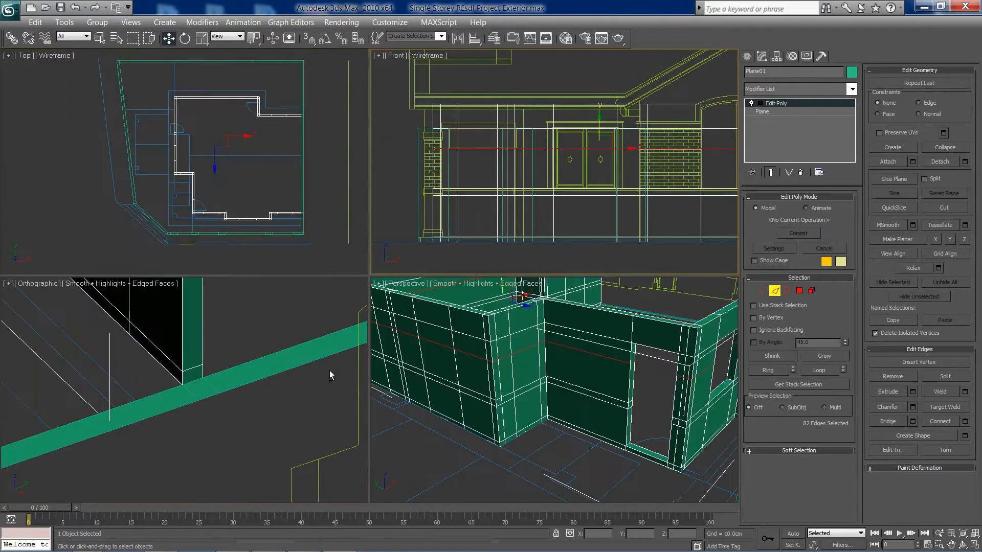
right_click(330, 371)
right_click(557, 372)
key("alt+w")
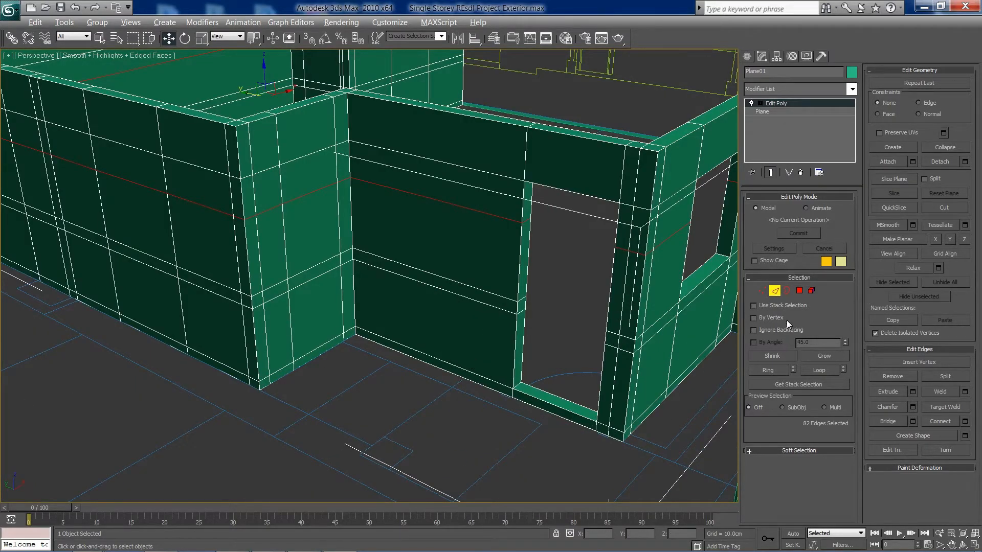
Delete the outer and inner polygons of the high window on the short return wall, between the window-head line and the new loop.
left_click(799, 290)
left_click(313, 178)
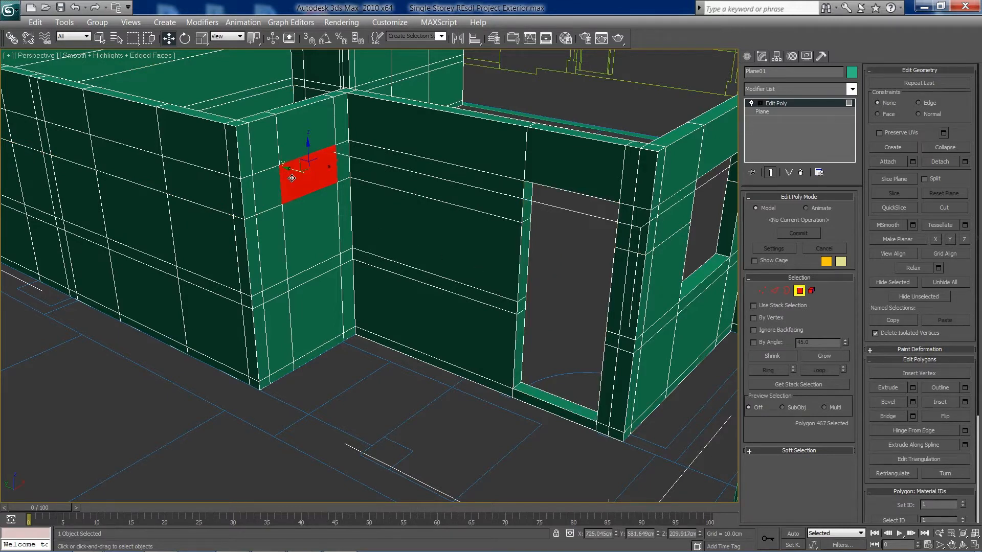
key("F2")
key("F2")
key("F2")
key("F2")
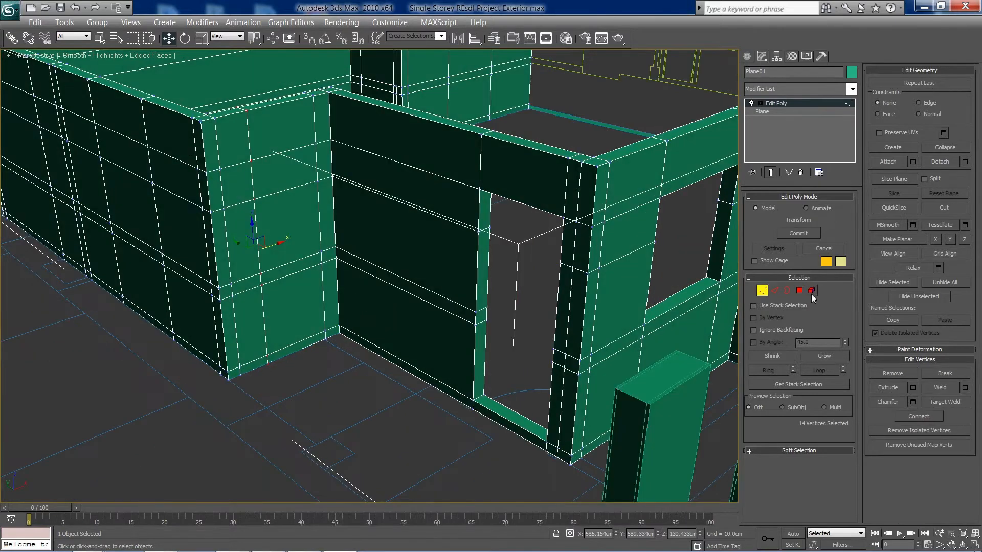
left_click(801, 293)
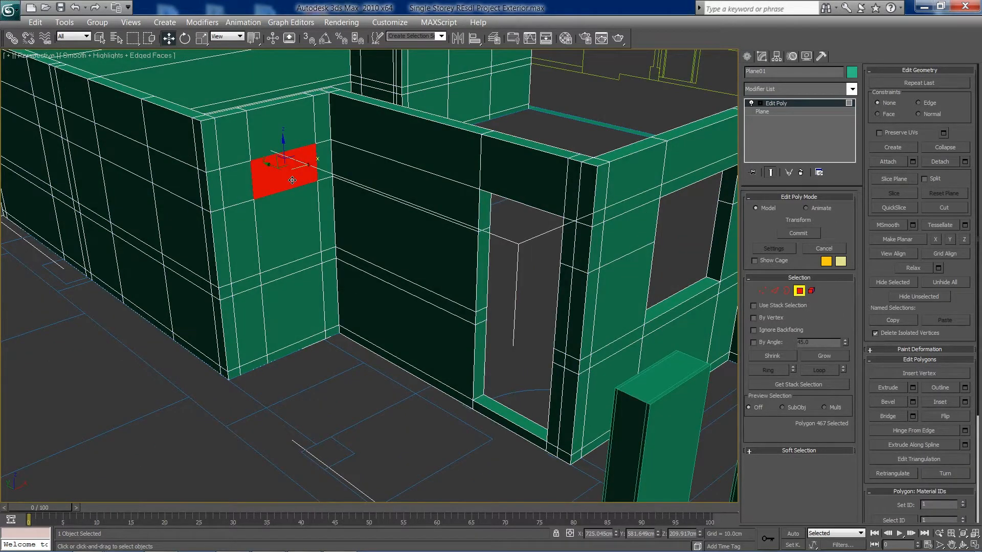
key("Delete")
left_click(297, 165)
key("Delete")
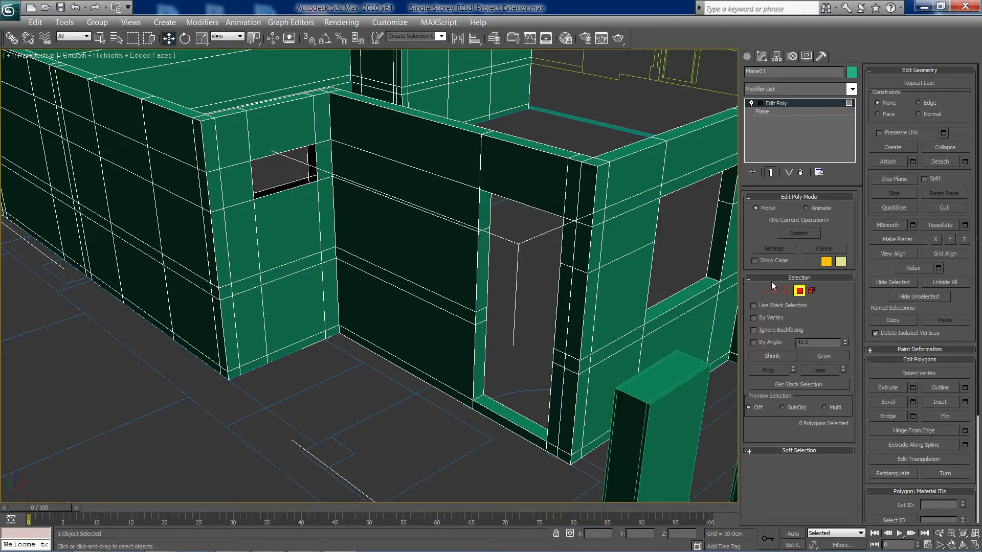
Bridge the inner and outer borders of the high window opening in the return wall.
left_click(787, 291)
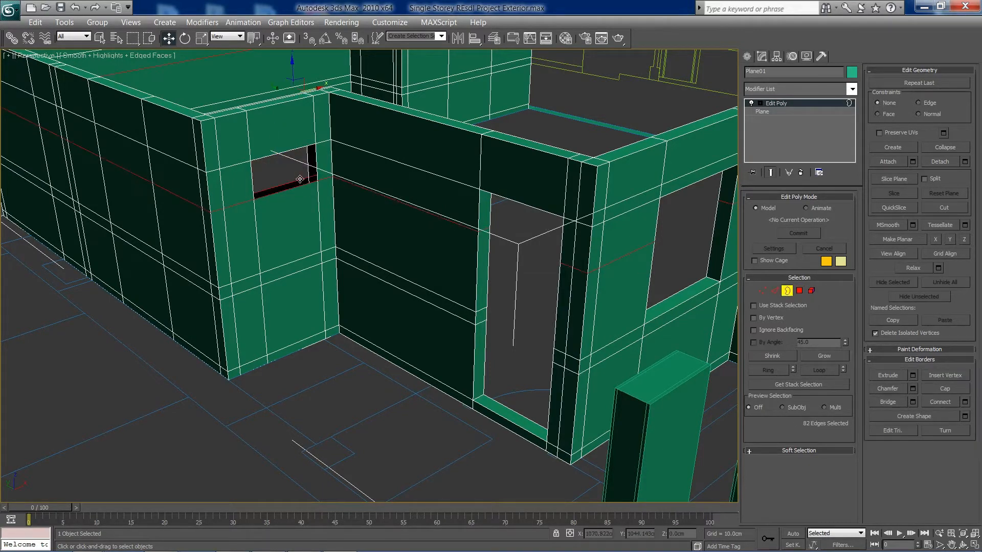
left_click(299, 179)
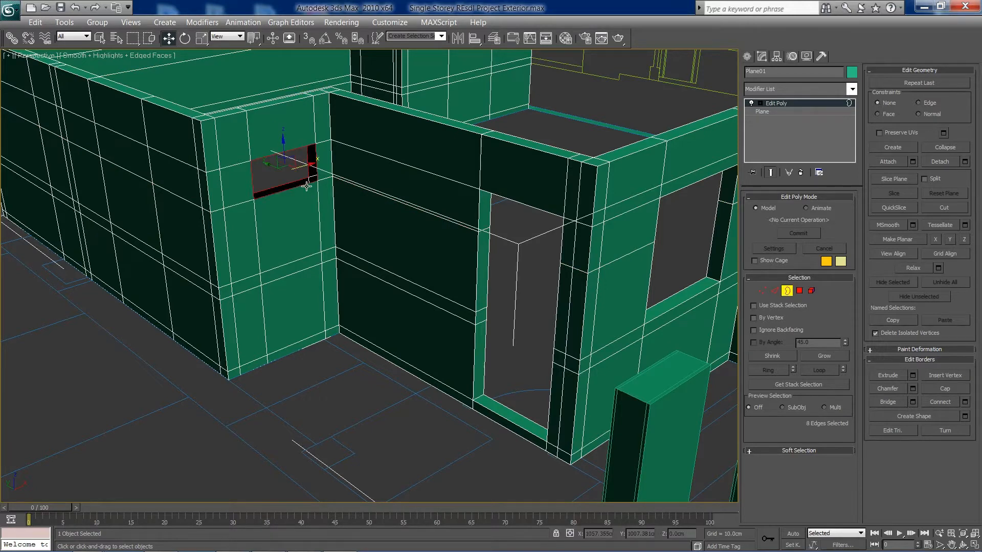
left_click(896, 399)
left_click(786, 291)
Examine the long side wall in shaded, wireframe and plan views to locate its window and door positions.
middle_click_drag(280, 241, 331, 249)
scroll(330, 250, "down", 3)
key("ctrl+r")
mouse_move(419, 332)
left_mouse_down()
mouse_move(366, 333)
mouse_move(429, 324)
mouse_move(430, 340)
left_mouse_up()
key("w")
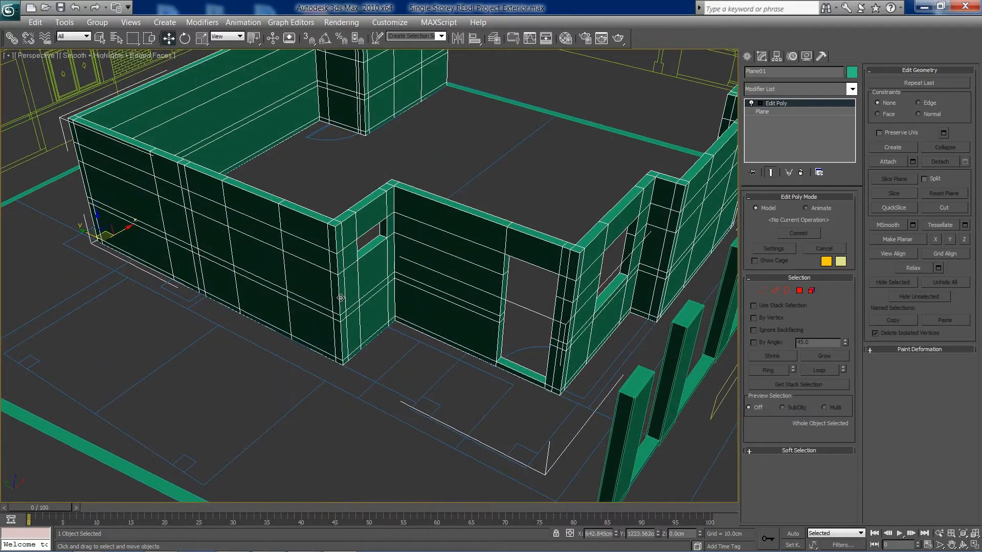
key("ctrl+r")
left_click_drag(336, 297, 386, 298)
key("w")
key("F3")
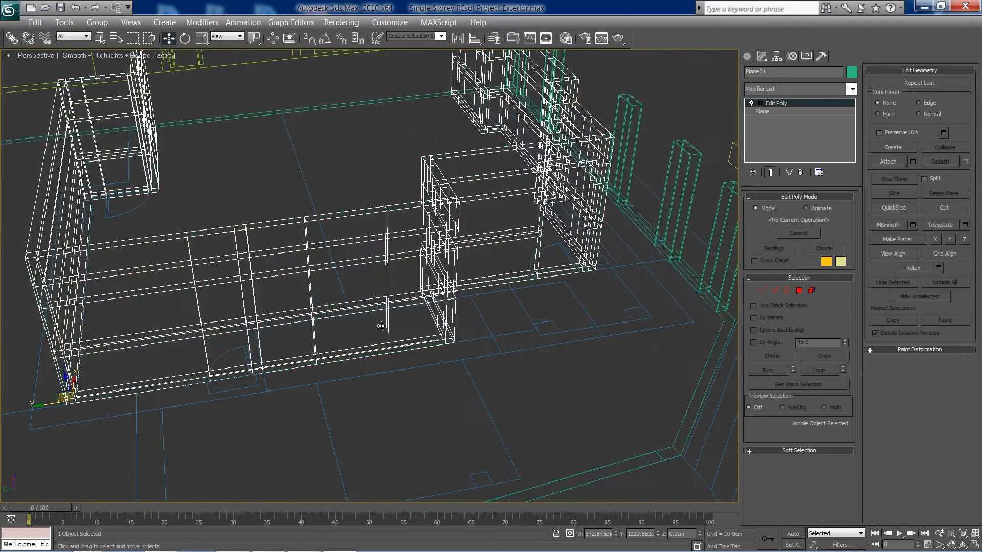
key("alt+w")
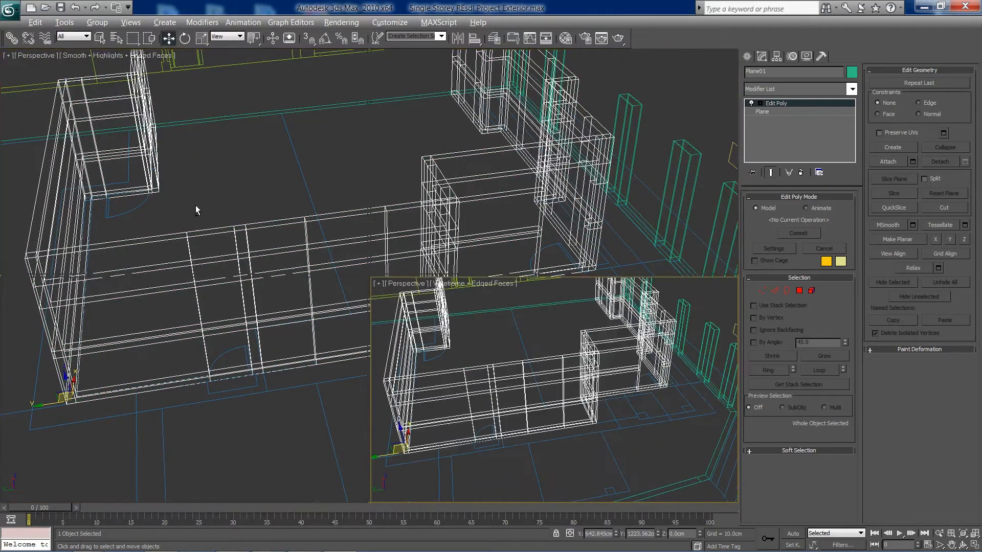
right_click(195, 204)
key("alt+w")
middle_click_drag(293, 144, 357, 370)
scroll(394, 260, "down", 3)
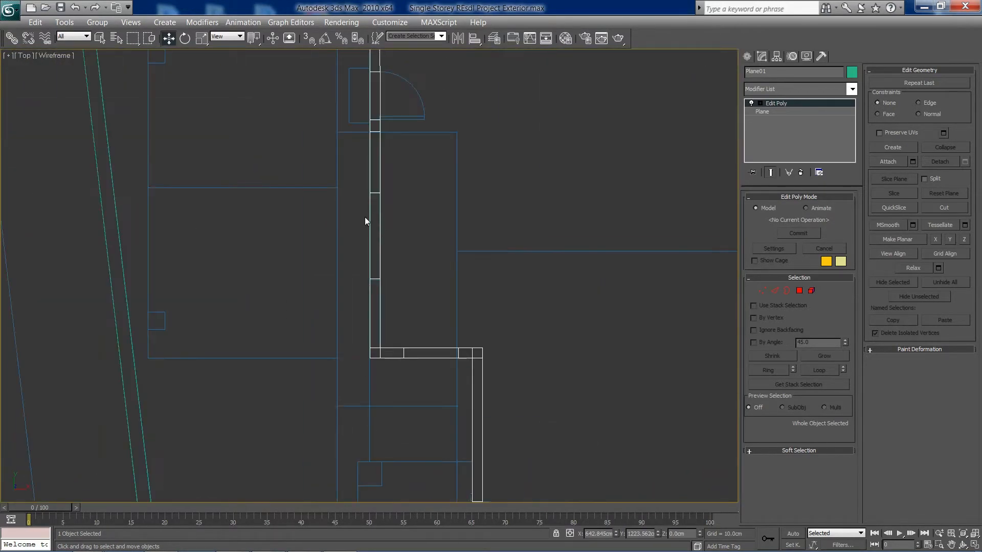
key("alt+w")
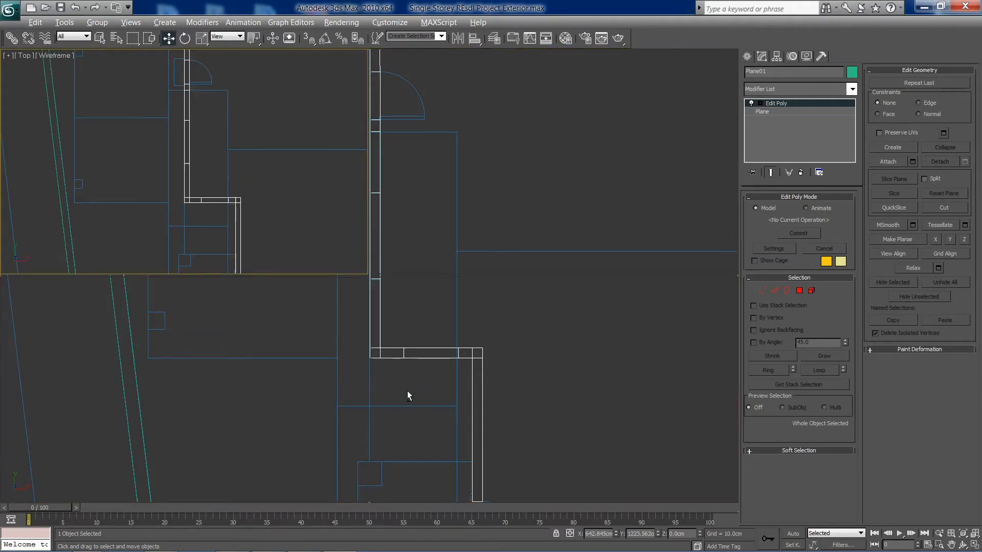
right_click(407, 391)
key("alt+w")
key("F3")
key("ctrl+r")
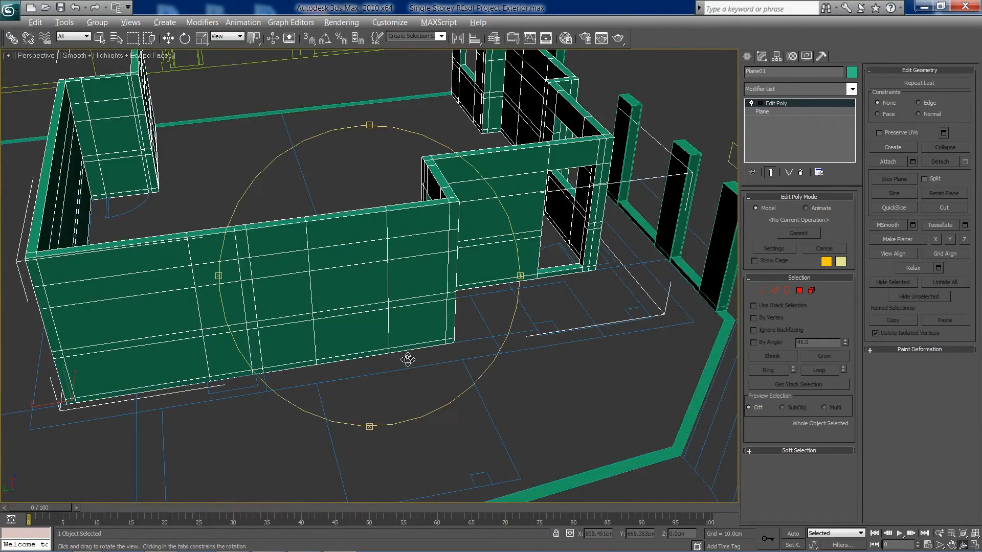
left_click_drag(406, 358, 344, 332)
scroll(384, 333, "up", 6)
right_click(383, 333)
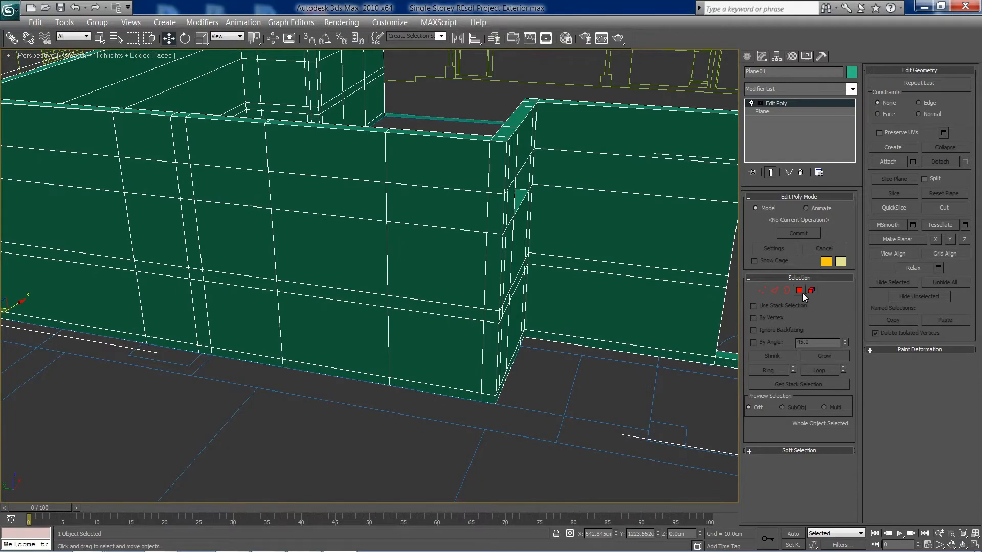
Delete the outer and inner polygons of the window opening in the long side wall, between sill and new loop.
left_click(801, 292)
left_click(318, 261)
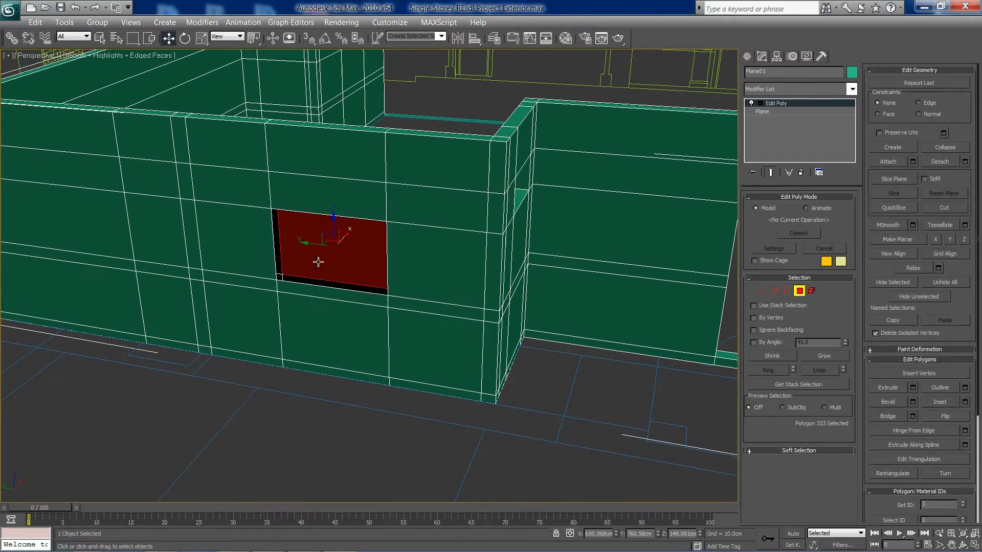
key("Delete")
Select both open borders of the side wall's window opening and bridge them across the wall thickness.
left_click(775, 290)
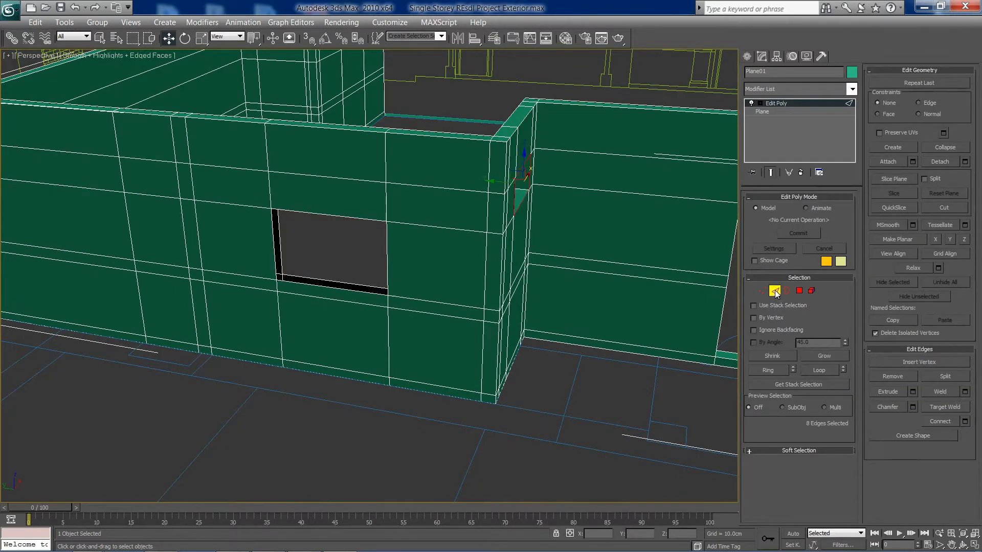
left_click(352, 292)
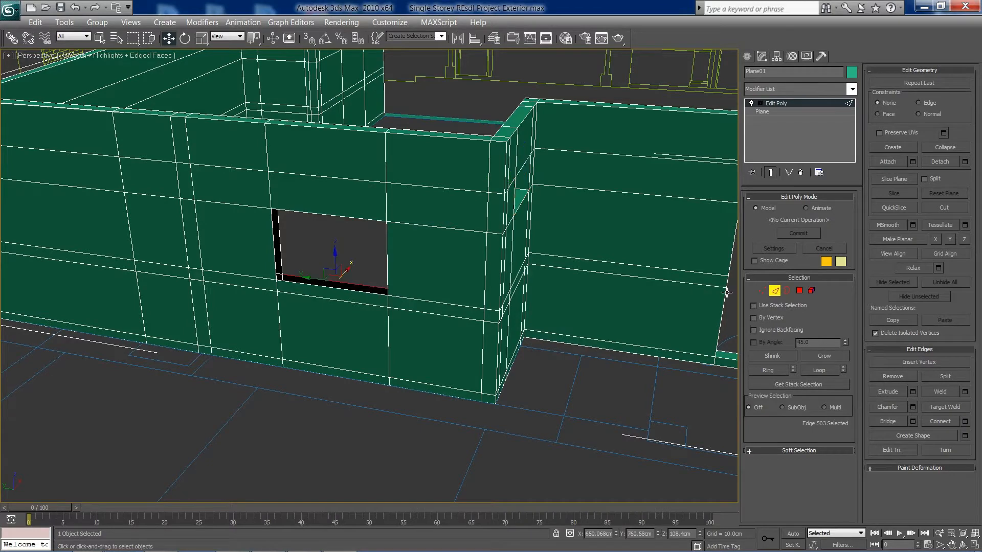
left_click(786, 291)
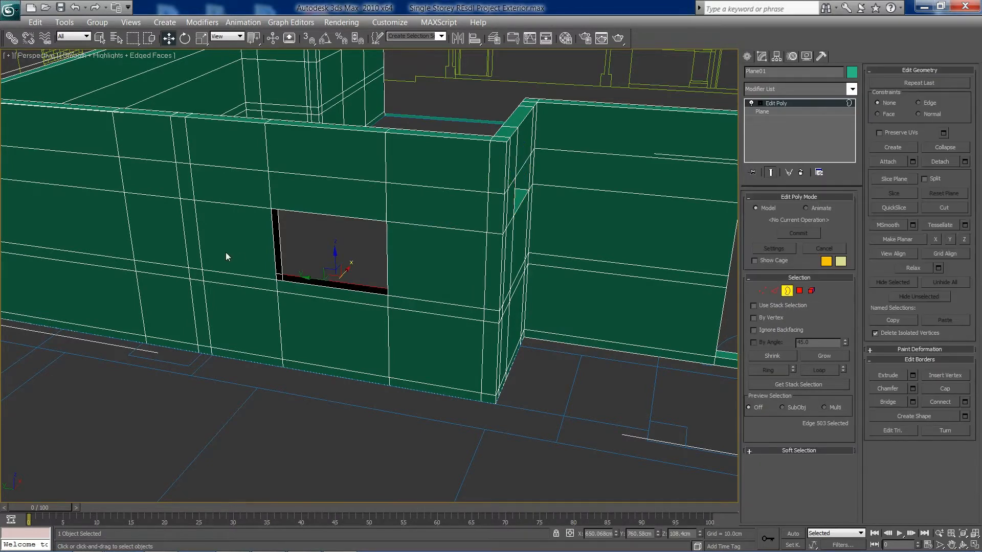
left_click(307, 282)
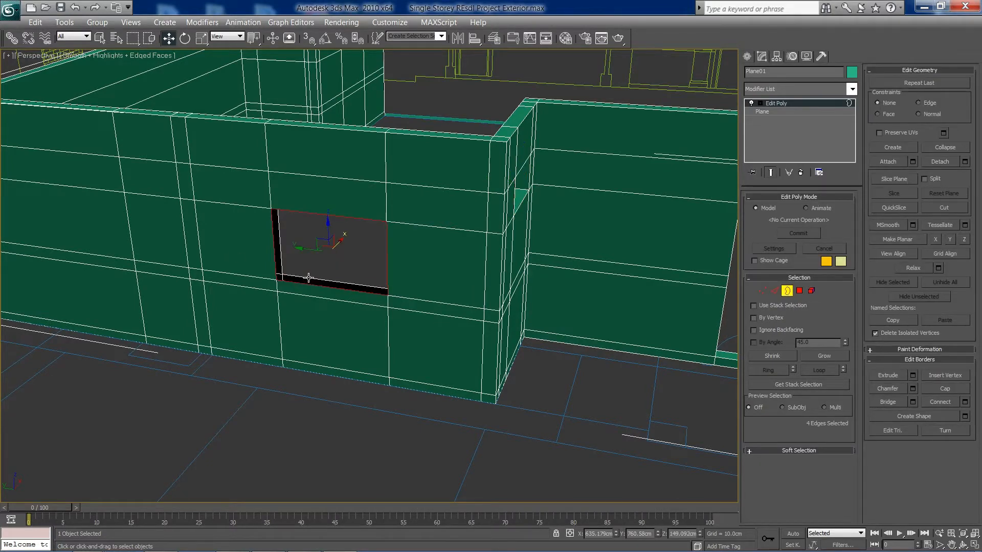
left_click(309, 278, "ctrl")
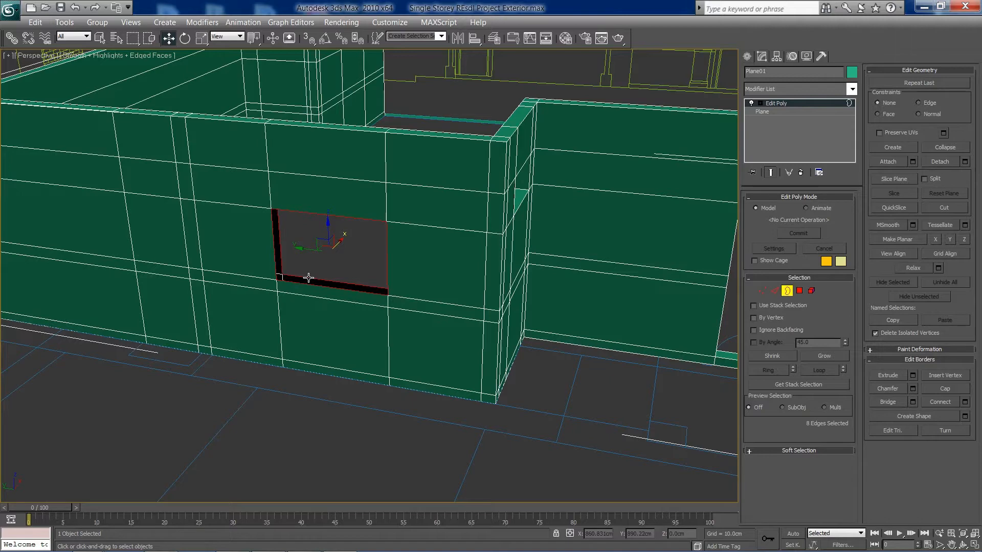
left_click(897, 404)
left_click(785, 291)
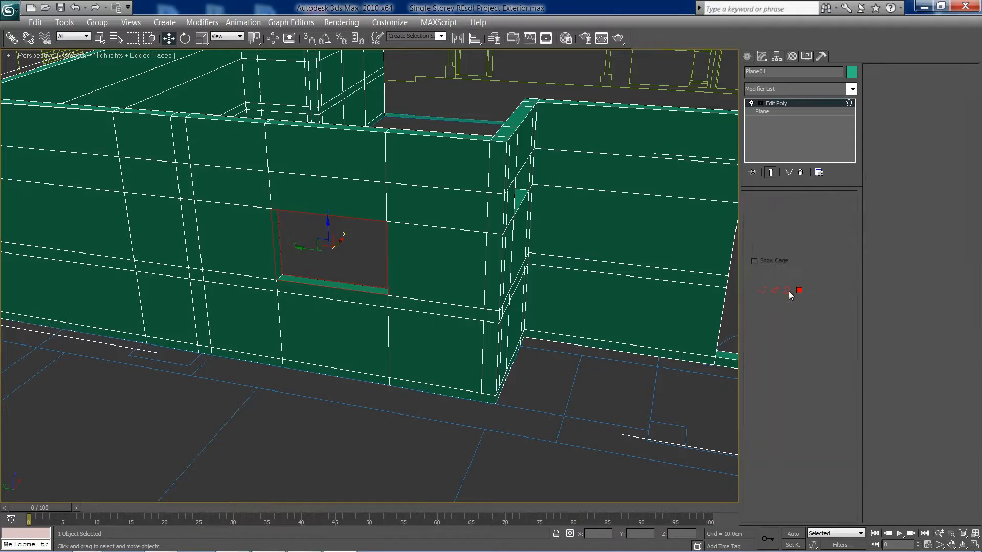
left_click(349, 278)
Delete the outer and inner wall polygons of the doorway next to the side wall's window, down to the base strip.
key("ctrl+r")
left_click_drag(355, 305, 274, 313)
key("w")
left_click(330, 307)
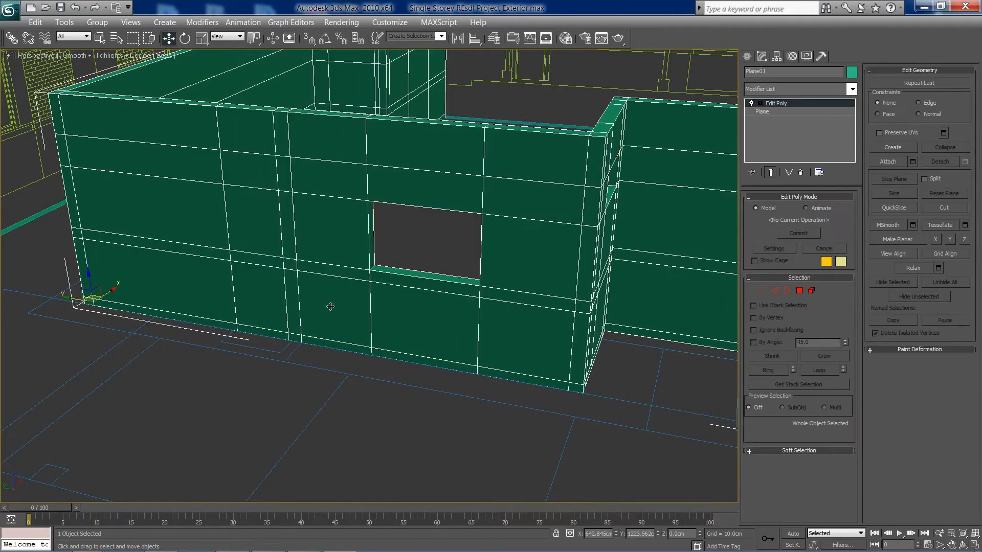
left_click(797, 292)
left_click(245, 241)
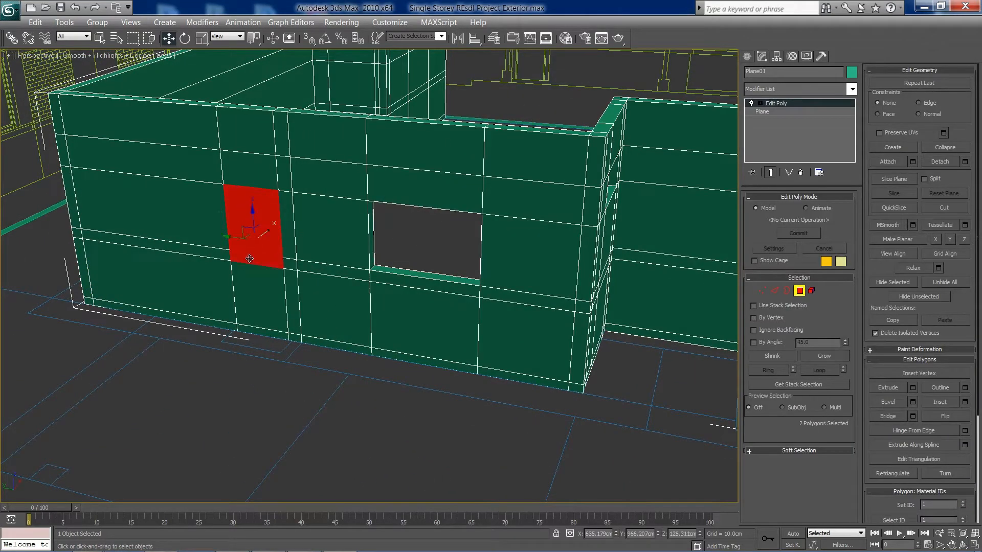
left_click(251, 288, "ctrl")
key("Delete")
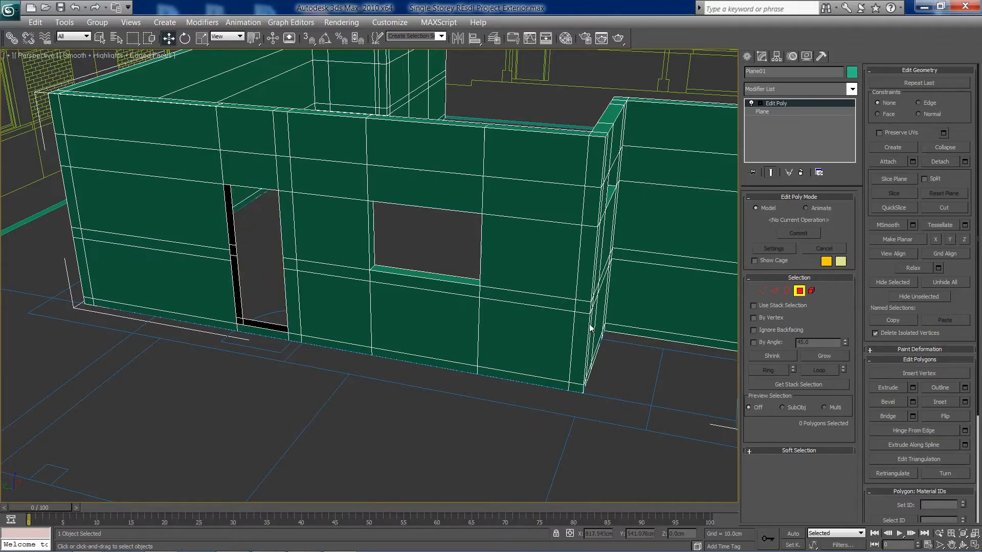
Bridge the two borders of the side wall's doorway, leave border editing and deselect the walls.
left_click(788, 291)
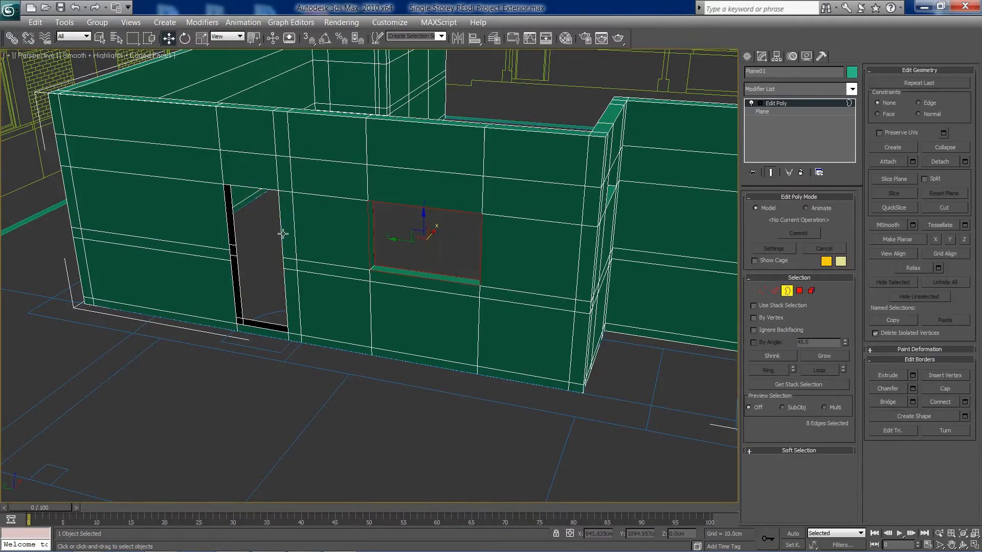
left_click(283, 233)
left_click(244, 291, "ctrl")
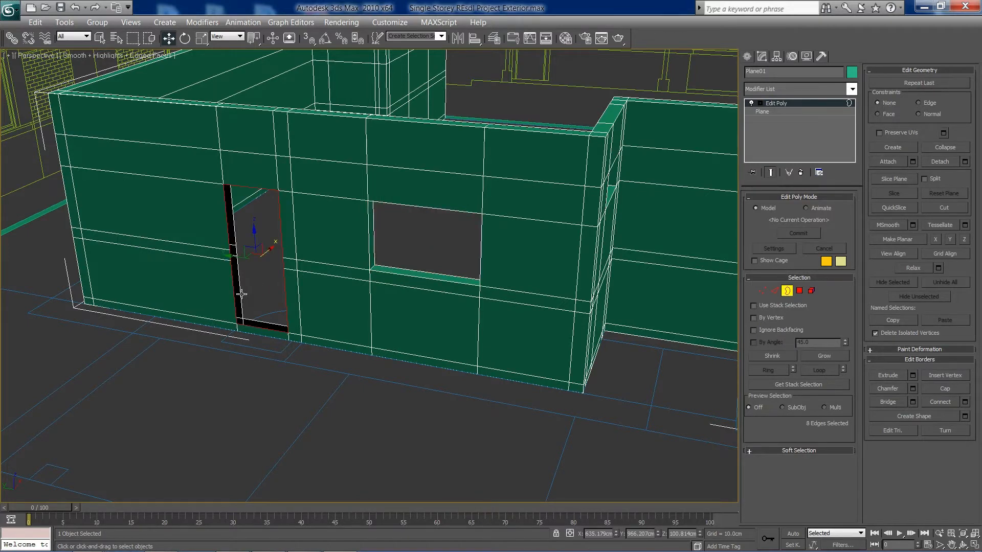
left_click(877, 398)
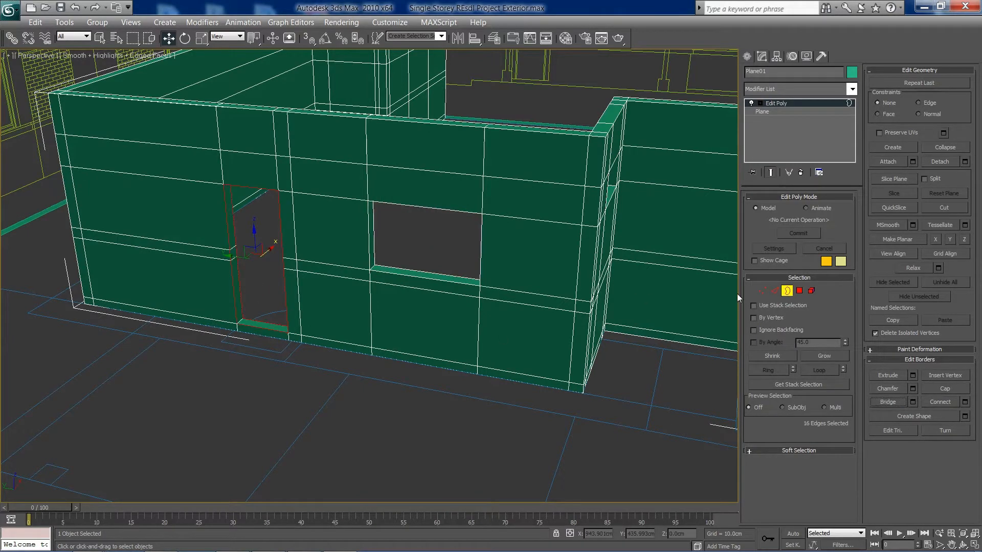
left_click(787, 291)
left_click(409, 425)
In the top view, select the projecting front wall section's polygons and clone them to a separate object about 180 cm in front of it.
scroll(408, 405, "down", 5)
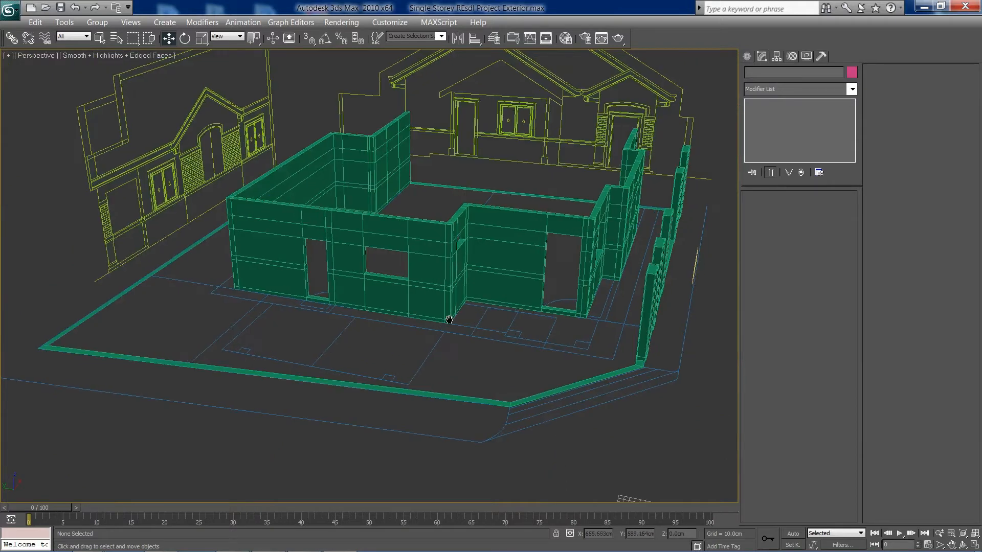
left_click_drag(637, 364, 399, 332)
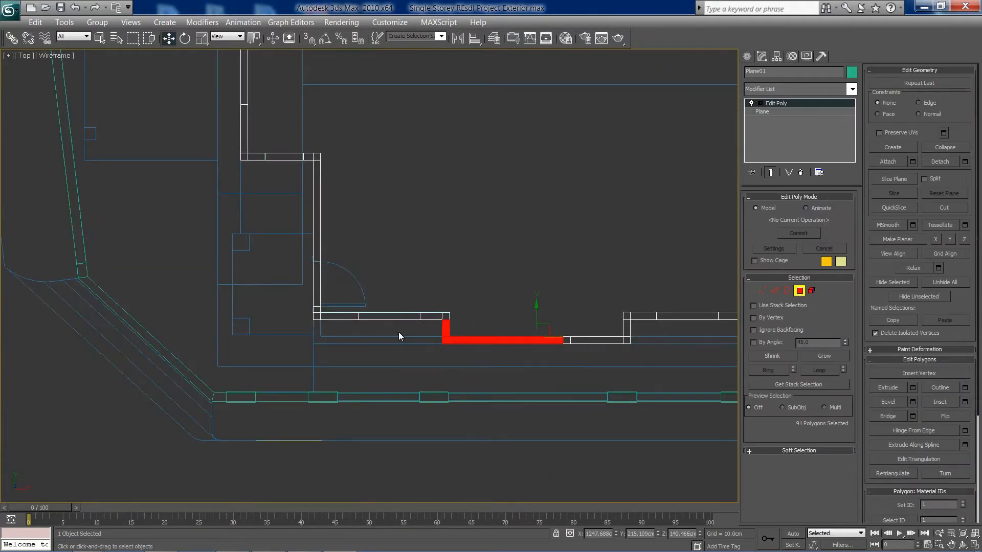
middle_click_drag(683, 388, 547, 353)
scroll(492, 339, "up", 2)
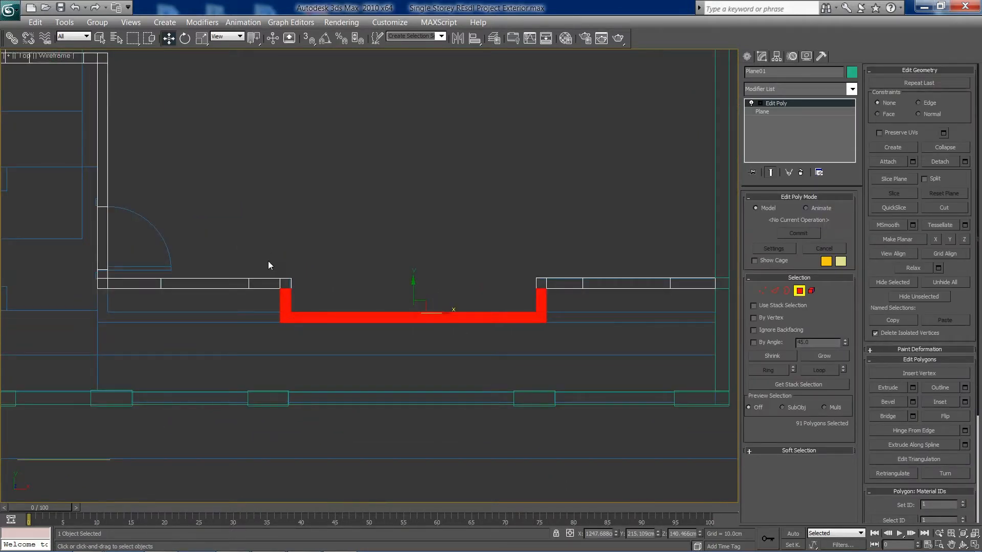
left_click_drag(268, 261, 389, 288)
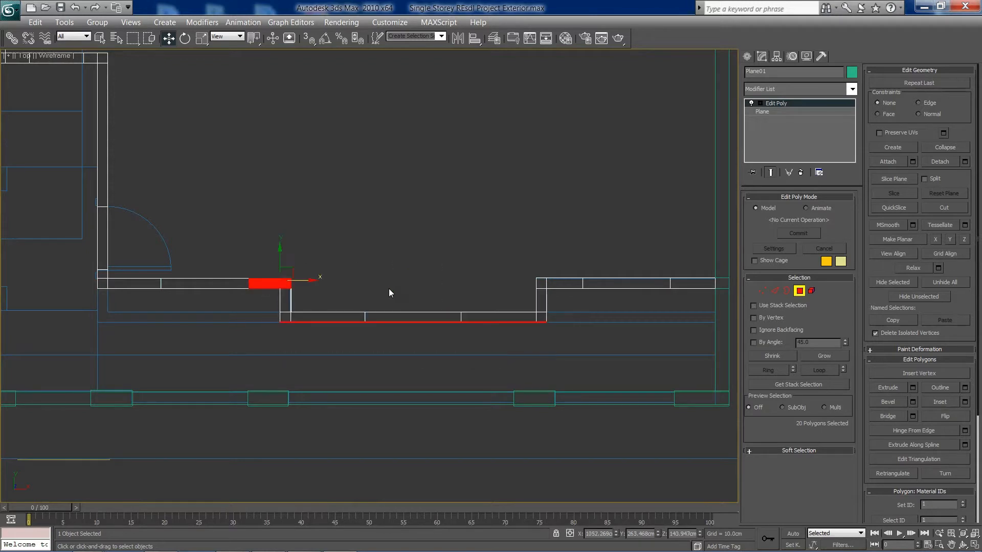
left_click_drag(612, 363, 279, 293)
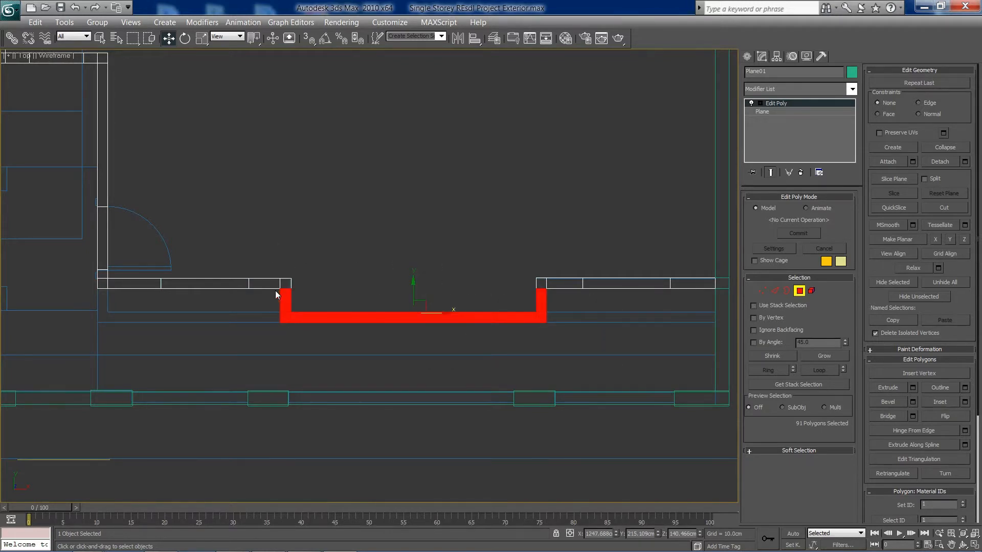
middle_click_drag(420, 290, 438, 231)
left_click_drag(438, 230, 439, 351)
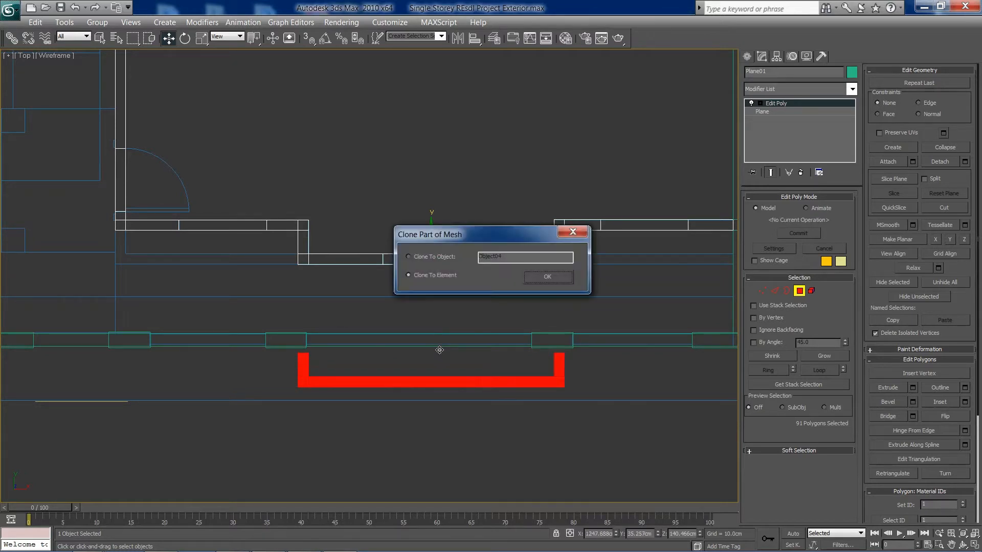
left_click(434, 259)
left_click(536, 277)
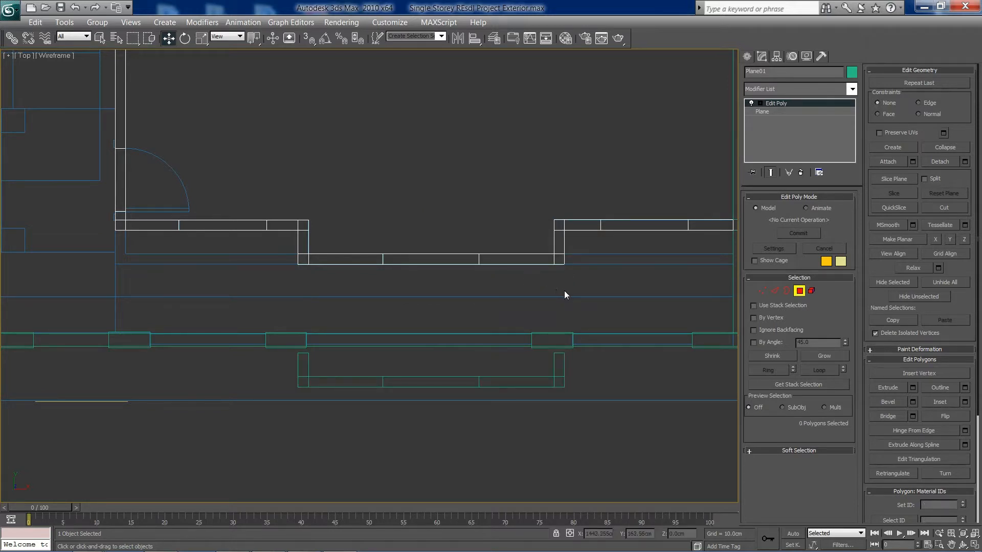
key("ctrl+z")
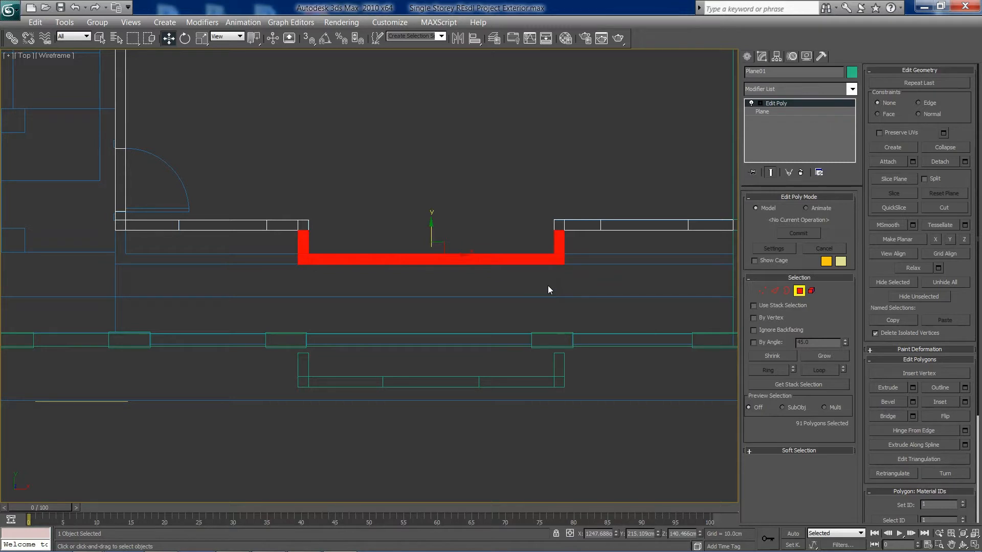
left_click(547, 286)
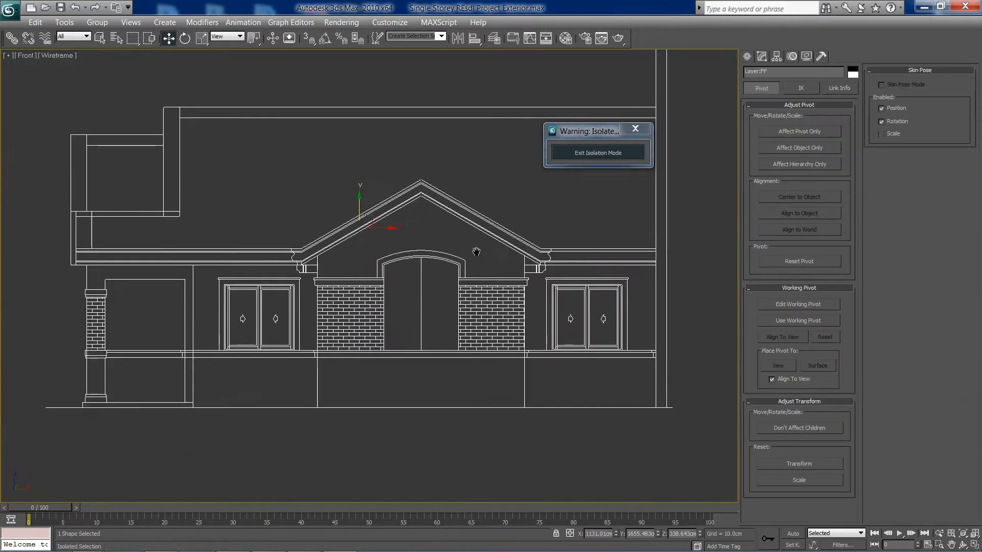
scroll(474, 254, "up", 3)
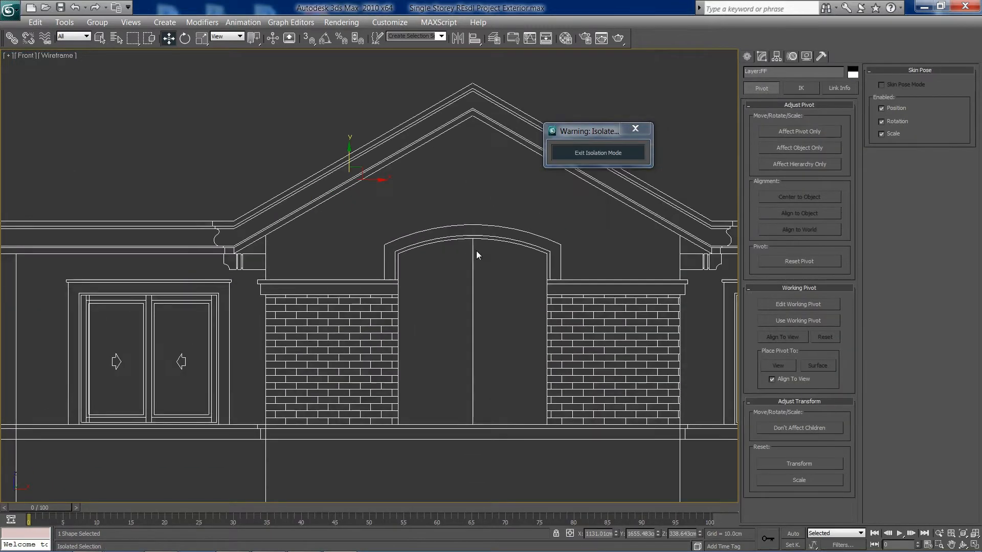
left_click_drag(577, 124, 714, 77)
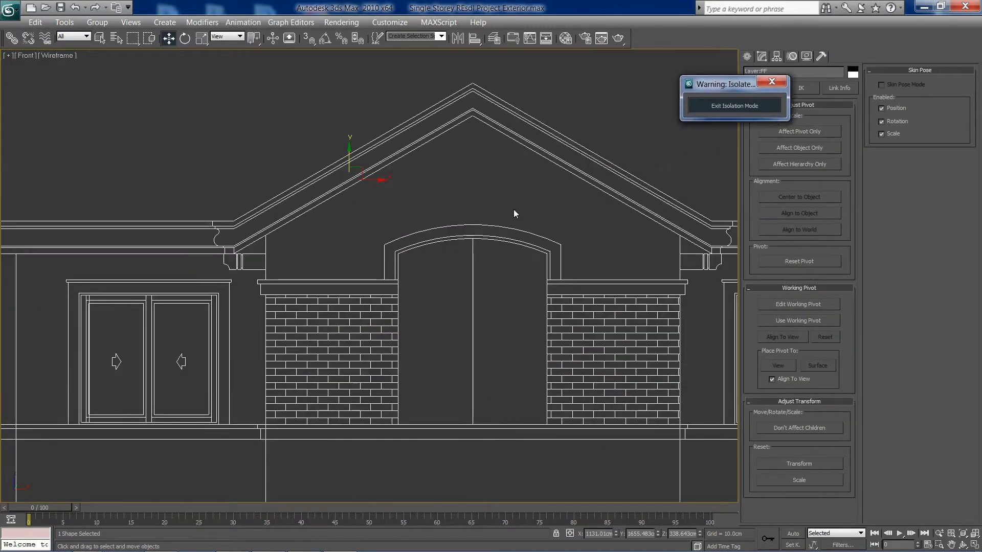
middle_click_drag(513, 213, 478, 198)
left_click(716, 106)
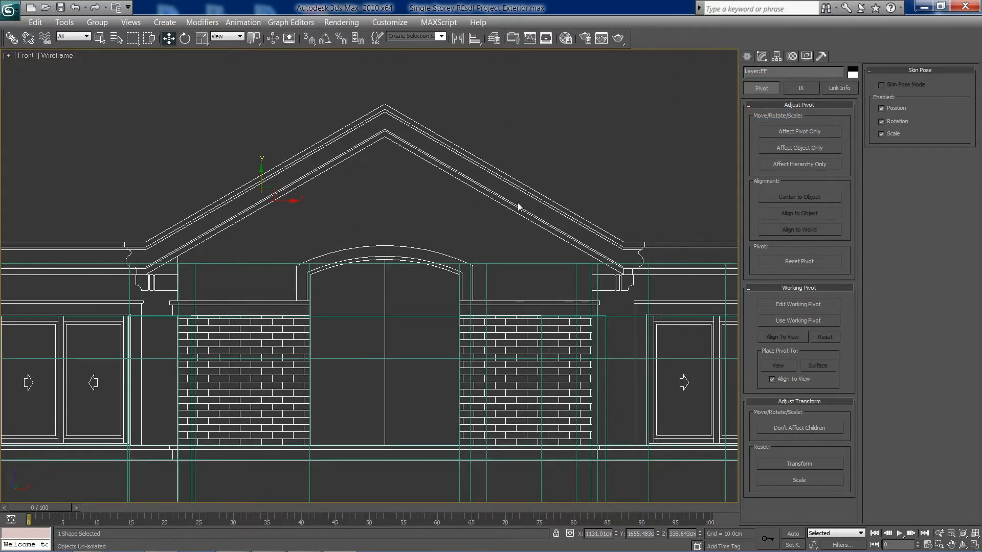
Isolate the front elevation drawing in the front view, frame its central gable and clear the selection.
left_click(469, 252)
left_click(450, 258)
key("alt+q")
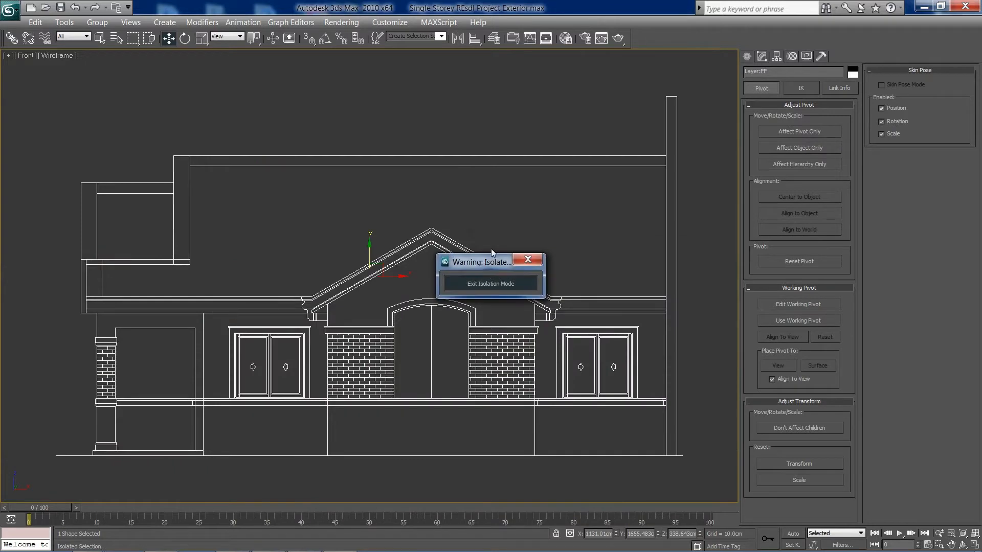
left_click_drag(491, 257, 695, 73)
scroll(608, 158, "up", 4)
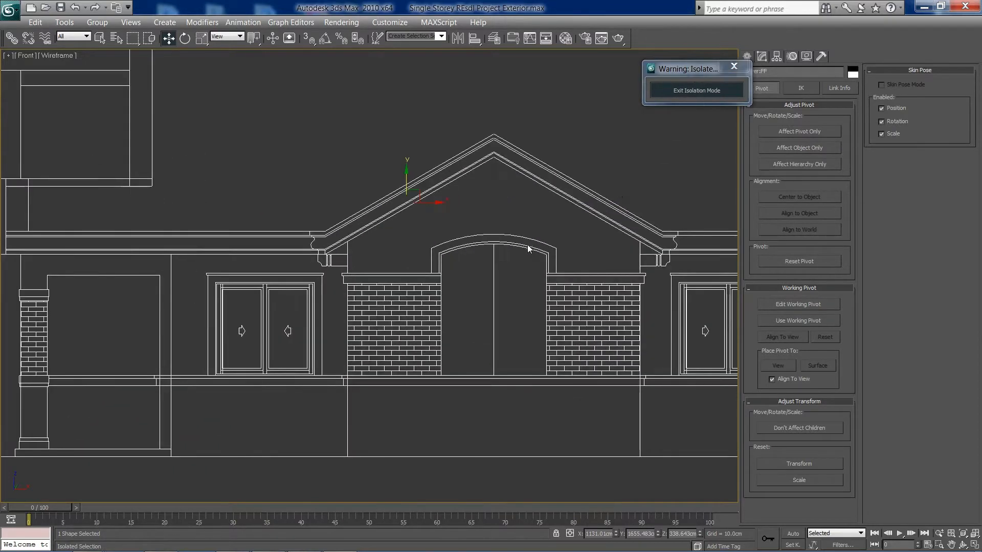
left_click(627, 184)
middle_click_drag(628, 184, 543, 184)
left_click_drag(699, 69, 622, 70)
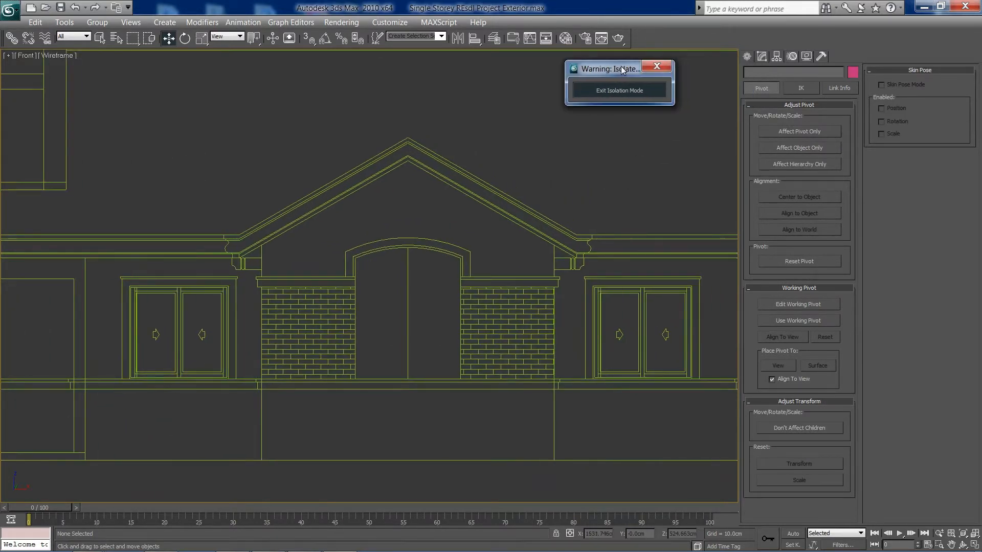
Trace the gabled central wall with a closed Line spline, running from the ground line up both wall edges to the inner gable peak.
left_click(750, 56)
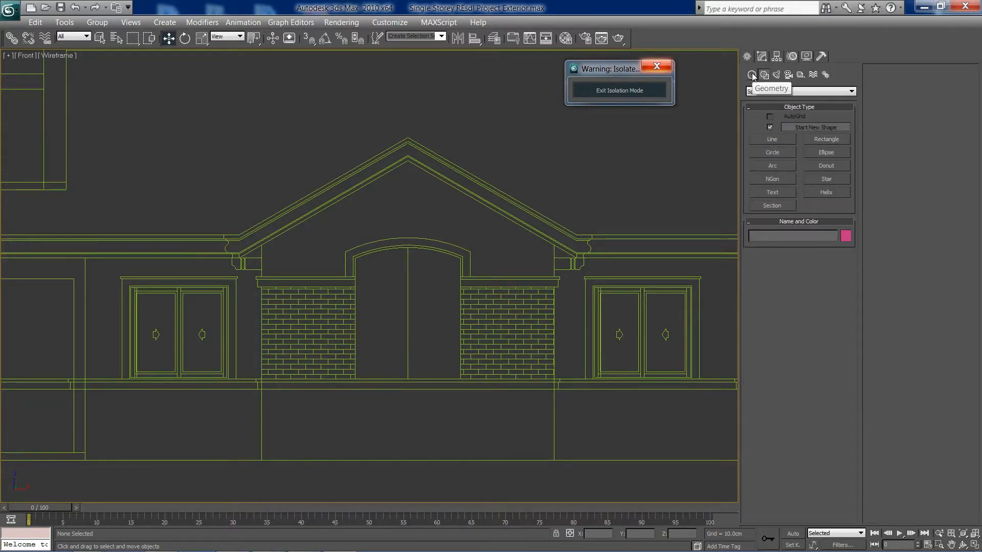
left_click(752, 76)
left_click(763, 76)
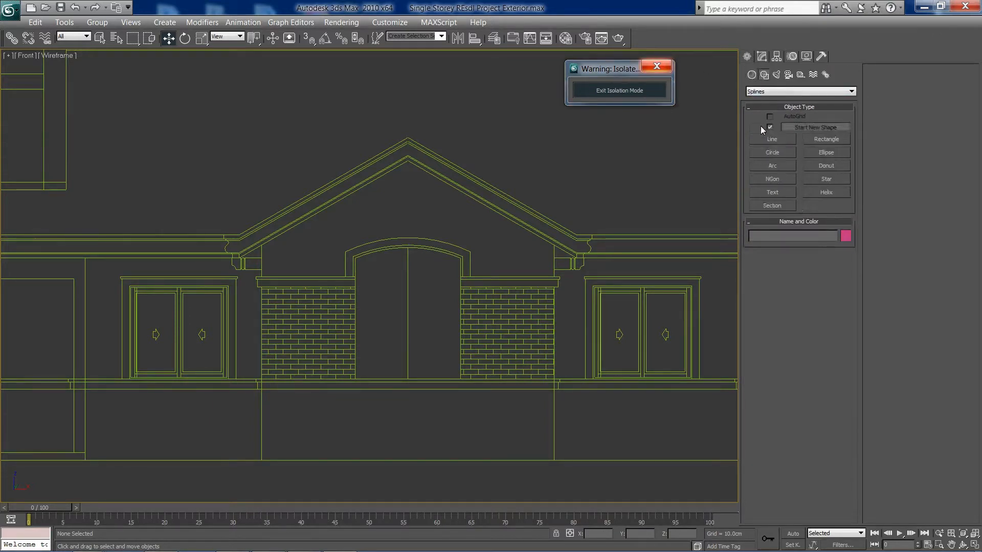
left_click(762, 142)
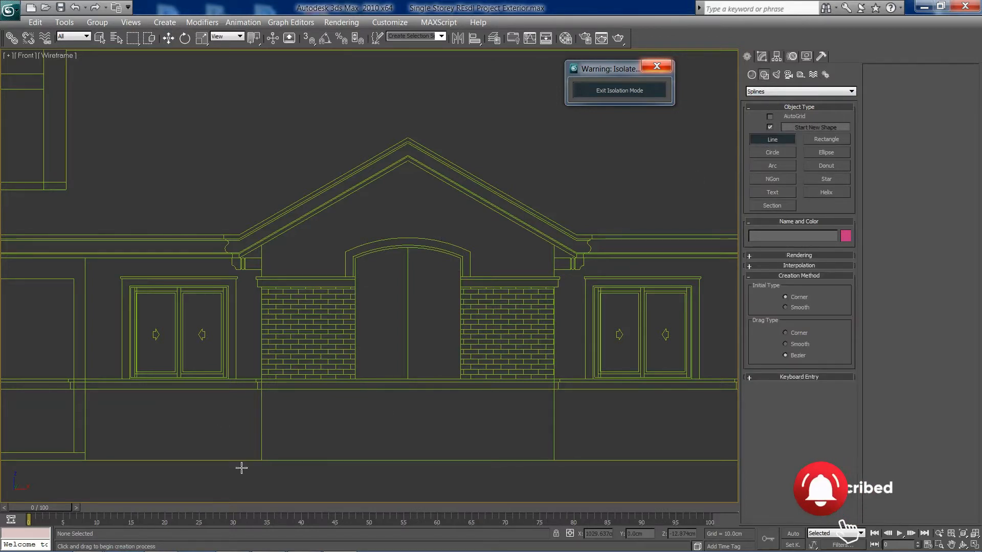
left_click(261, 461)
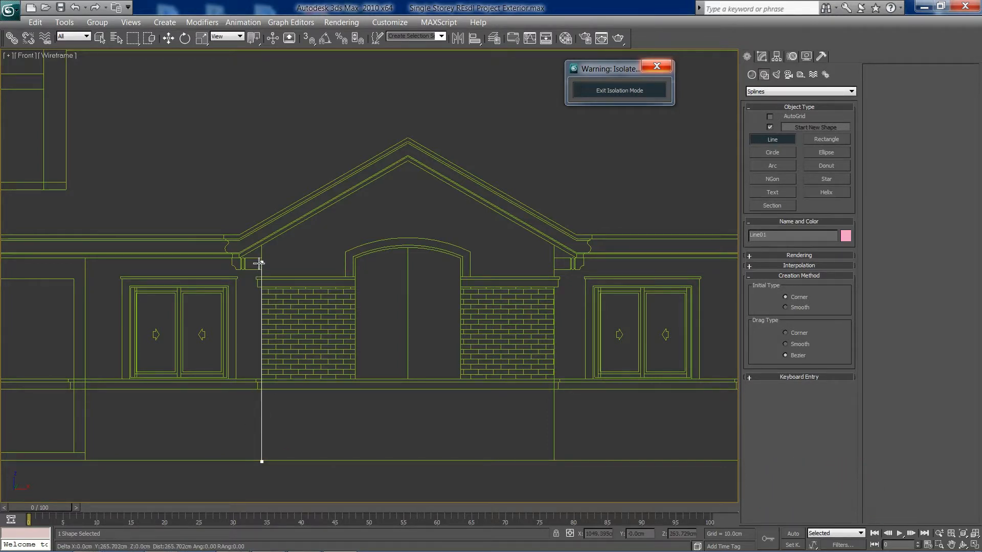
left_click(261, 243)
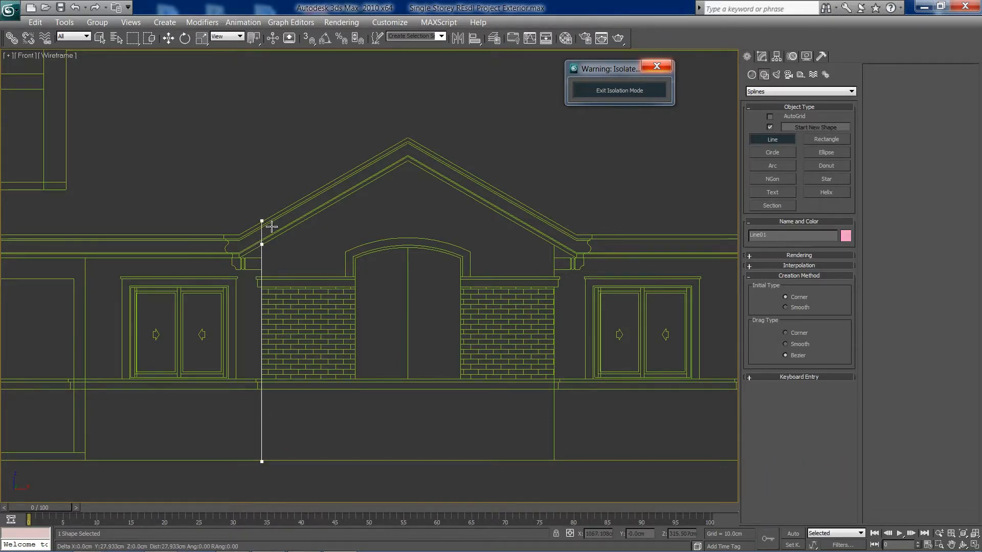
left_click(407, 161)
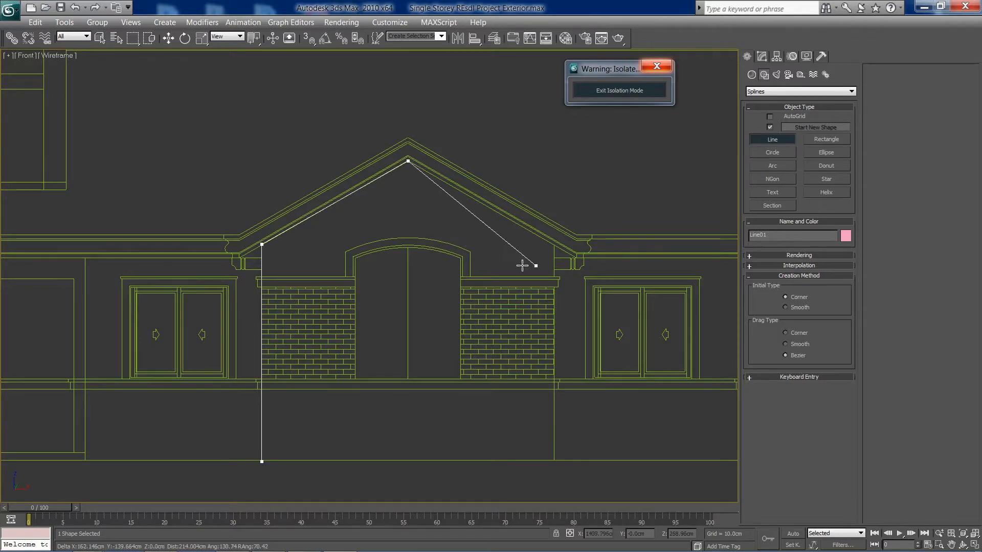
left_click(556, 246)
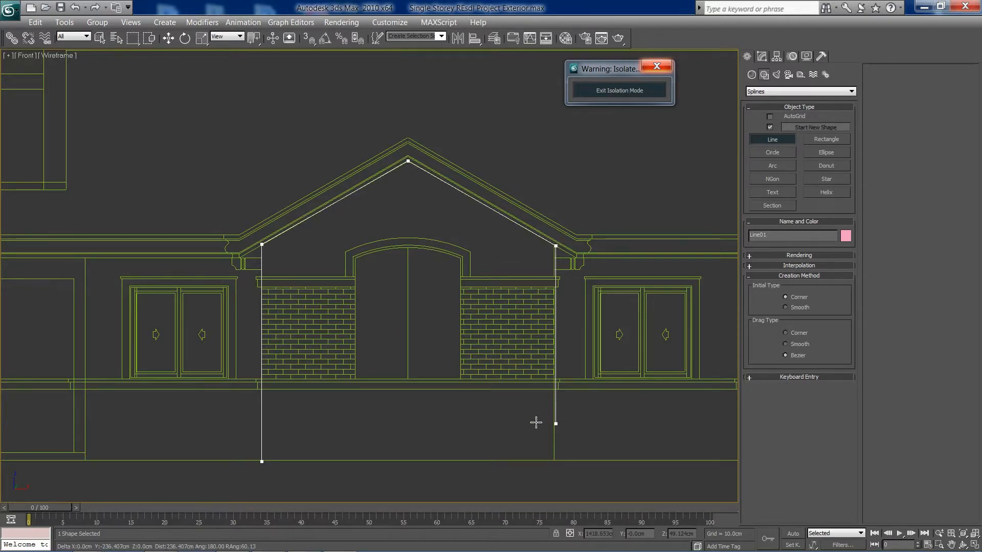
left_click(555, 459)
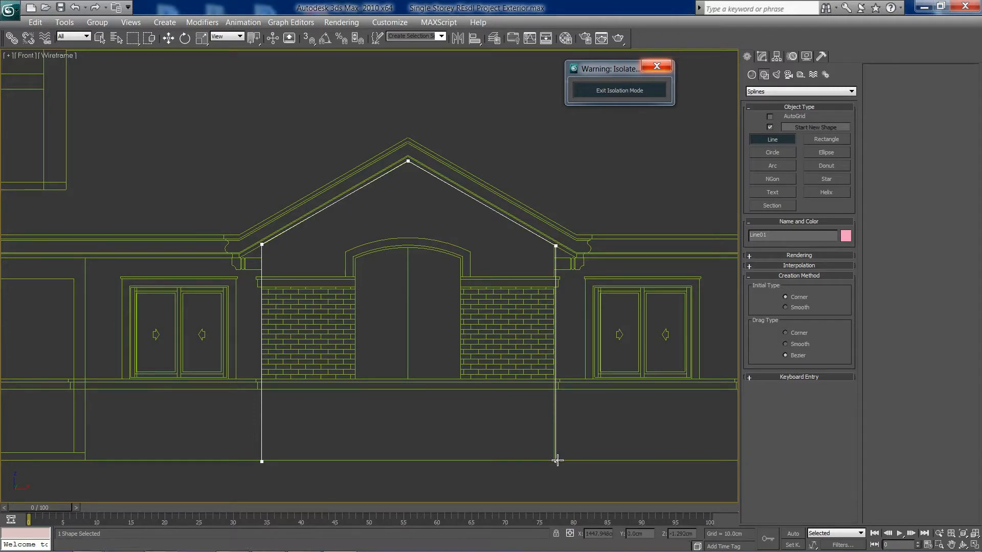
left_click(263, 461)
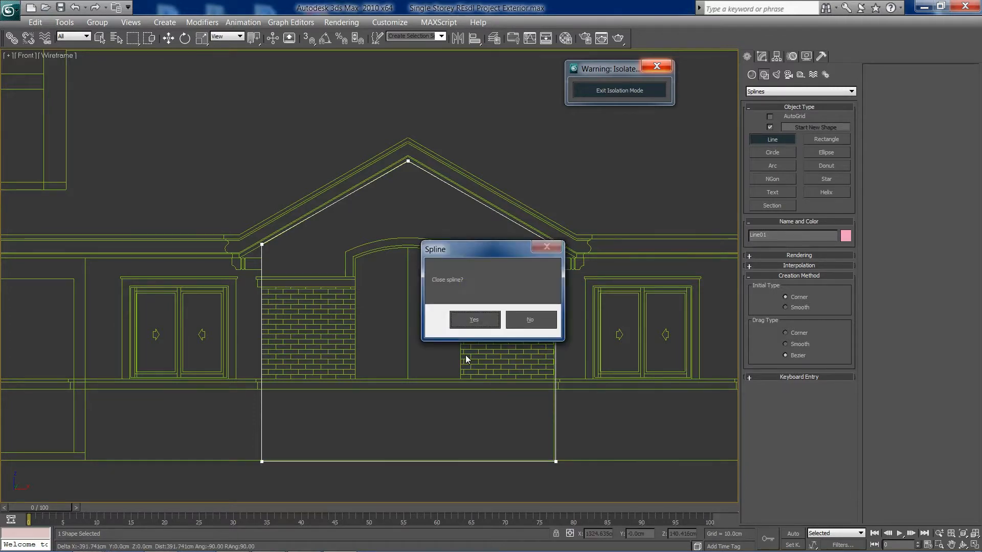
left_click(476, 318)
Select the gable outline's two right-hand vertices and align them with the drawing's right wall edge and roof underside.
left_click(761, 56)
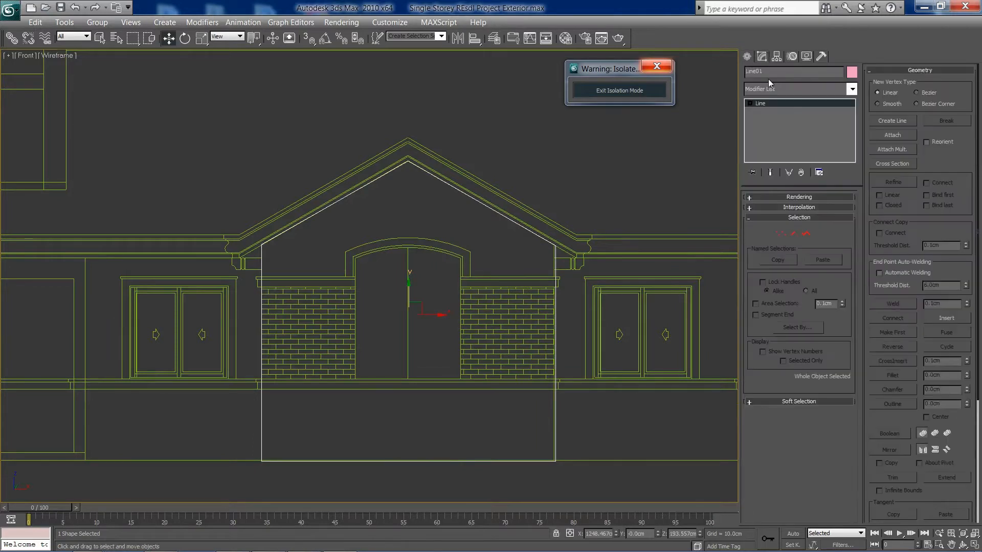
left_click(781, 235)
left_click_drag(546, 203, 673, 494)
middle_click_drag(673, 494, 469, 318)
scroll(463, 245, "up", 2)
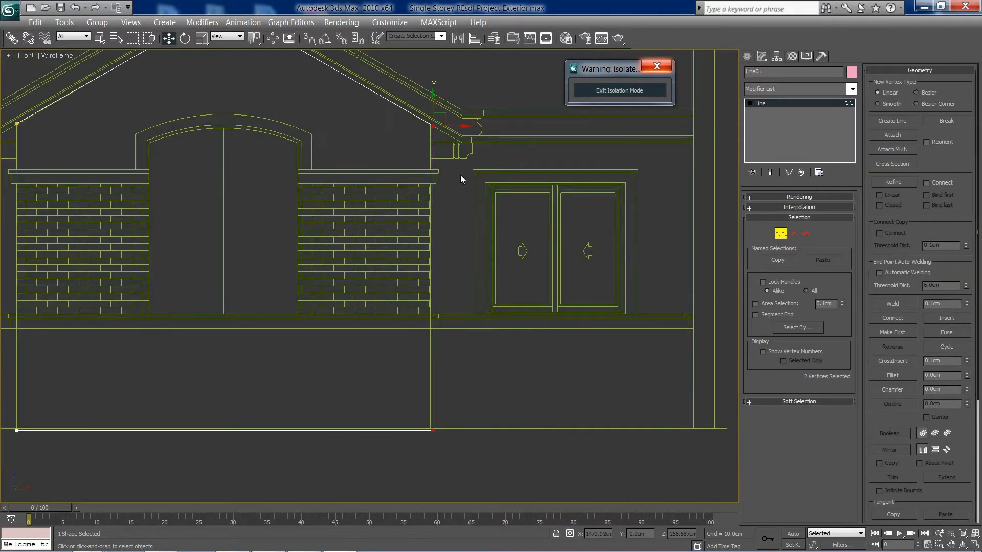
left_click(456, 131)
left_click_drag(421, 110, 428, 128)
left_click_drag(421, 428, 490, 495, "ctrl")
middle_click_drag(455, 133, 463, 165)
left_click_drag(461, 158, 442, 135)
left_click(438, 155)
Move the outline's apex vertex onto the inner peak of the gable in the elevation drawing.
scroll(260, 198, "down", 2)
middle_click_drag(260, 198, 450, 230)
scroll(434, 101, "up", 2)
middle_click_drag(433, 100, 335, 206)
scroll(335, 206, "up", 2)
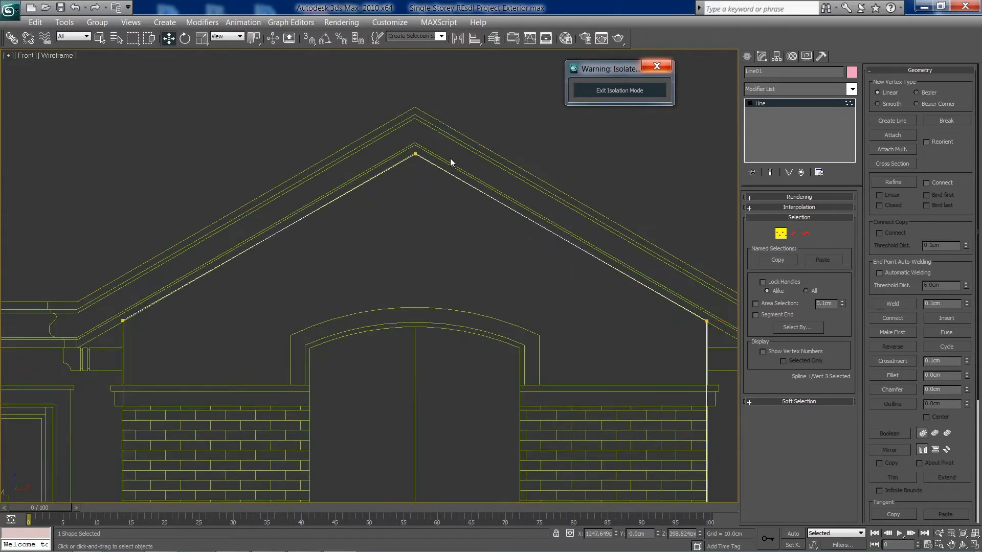
left_click(414, 153)
left_click_drag(443, 155, 440, 155)
scroll(391, 207, "up", 3)
middle_click_drag(398, 87, 371, 165)
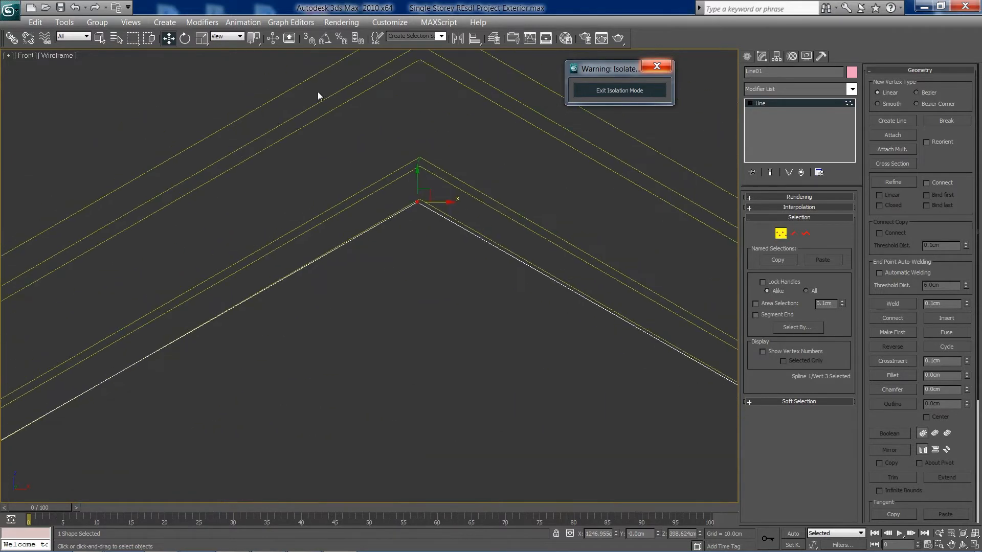
left_click_drag(417, 202, 419, 199)
left_click(313, 38)
middle_click_drag(373, 287, 435, 210)
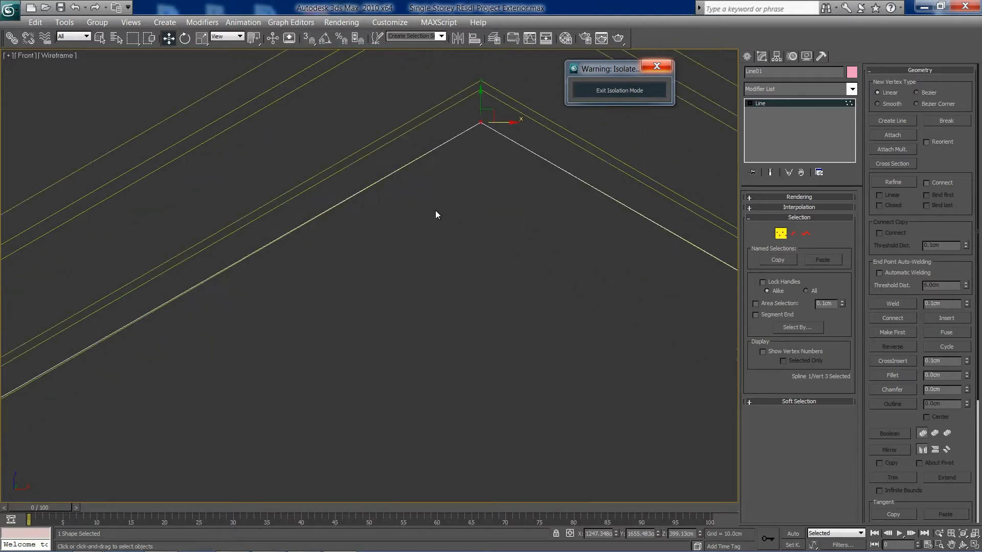
Move the outline's left eave vertex onto the point where the wall edge meets the roof underside.
scroll(435, 210, "down", 5)
middle_click_drag(320, 339, 453, 219)
scroll(323, 259, "up", 5)
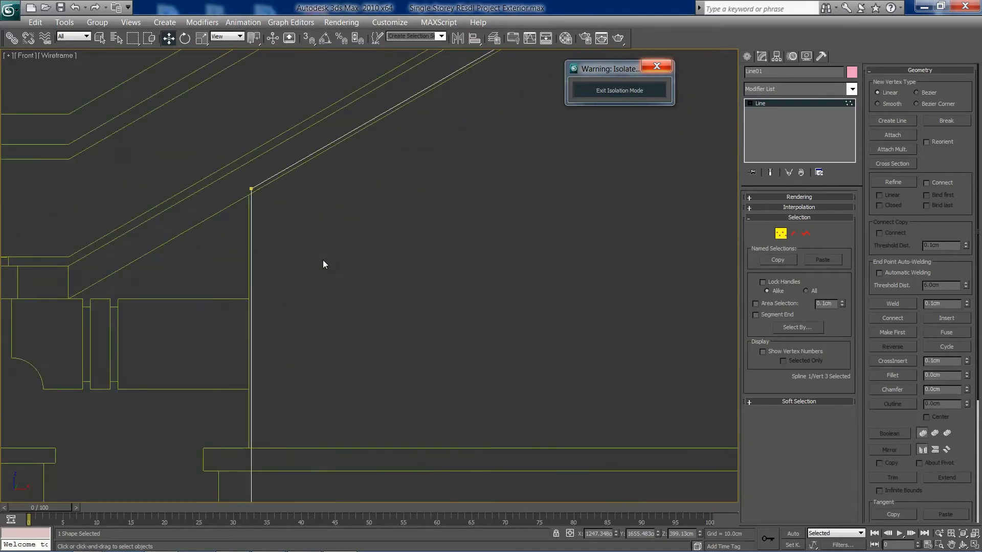
left_click(251, 192)
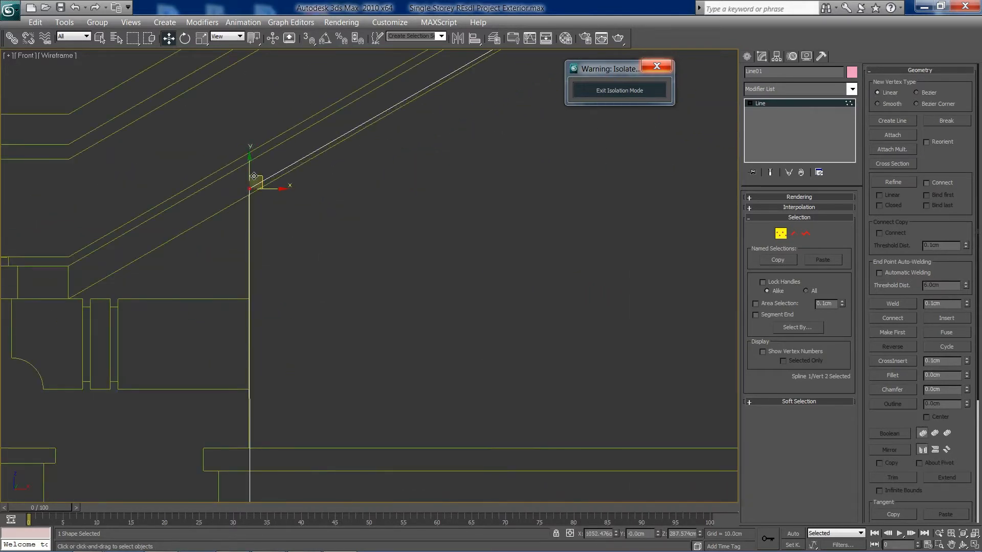
mouse_move(253, 176)
left_mouse_down()
mouse_move(265, 196)
mouse_move(248, 195)
left_mouse_up()
left_click(310, 38)
scroll(249, 194, "down", 3)
middle_click_drag(437, 379, 378, 280)
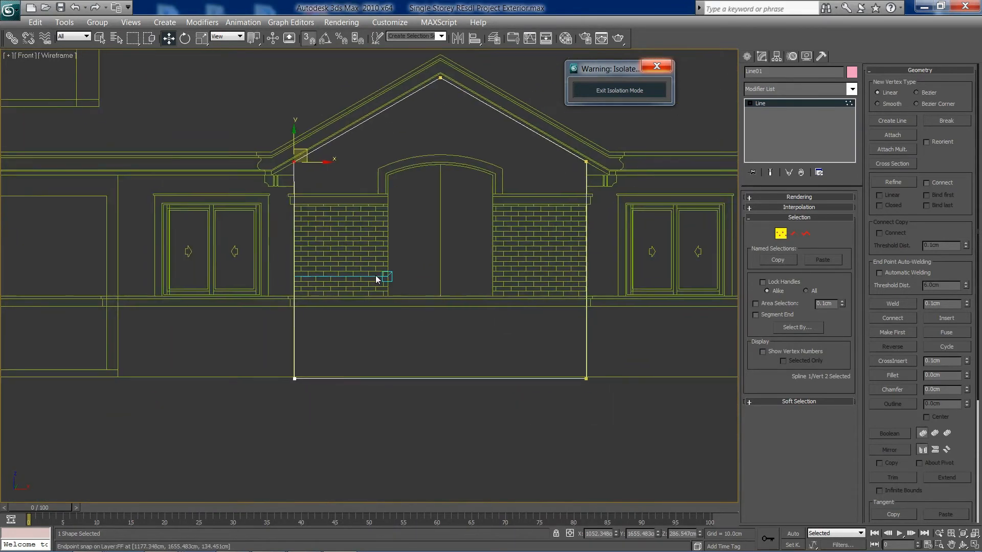
Align the outline's lower left vertex with the wall edge, raise both bottom vertices to the ground line and leave vertex editing.
scroll(377, 281, "up", 1)
middle_click_drag(275, 335, 275, 276)
scroll(275, 276, "down", 1)
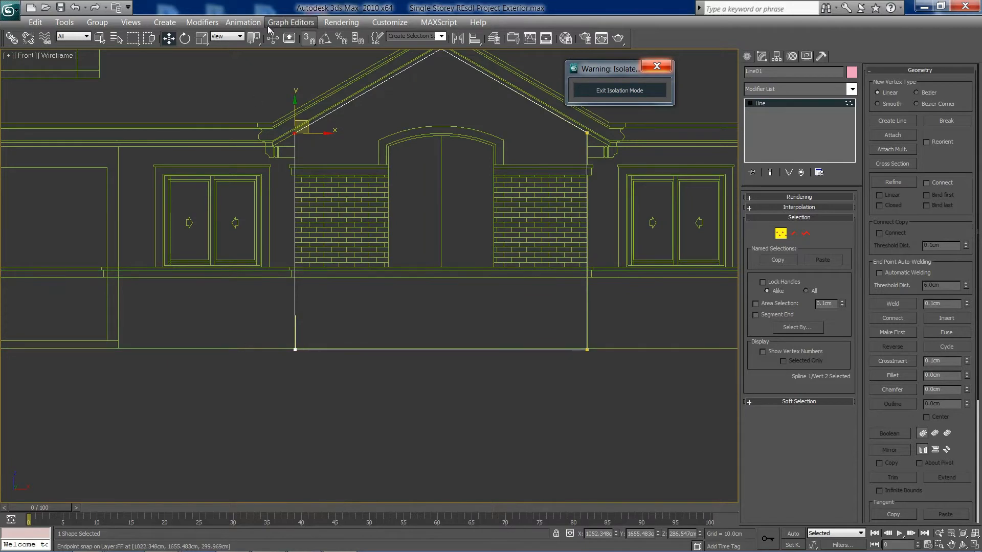
left_click_drag(259, 340, 316, 352)
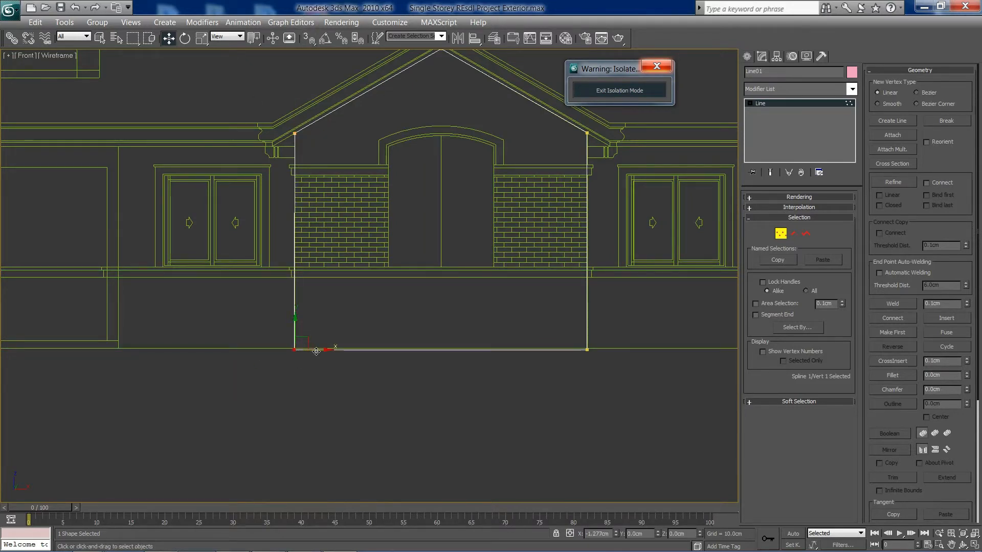
left_click_drag(268, 328, 566, 419)
left_click_drag(295, 319, 295, 318)
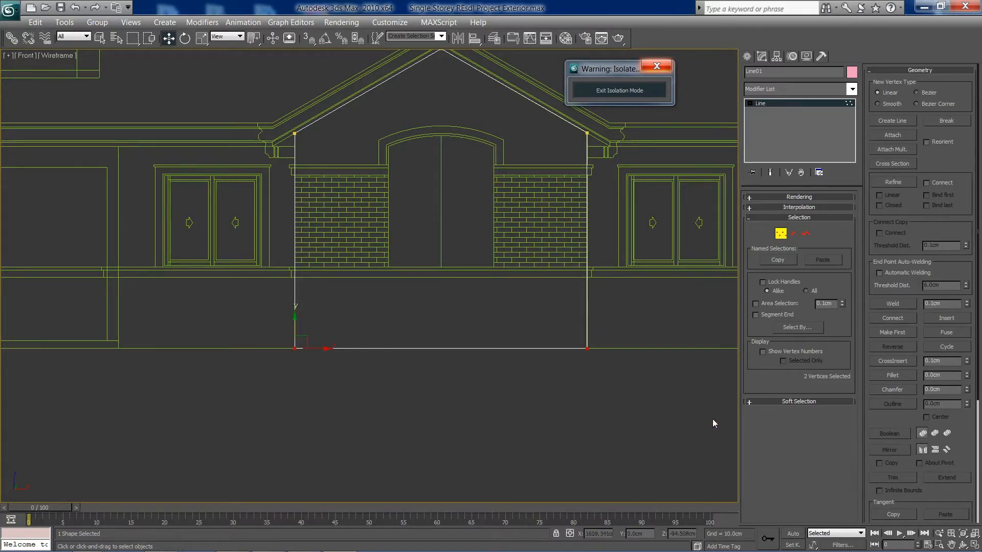
left_click(781, 234)
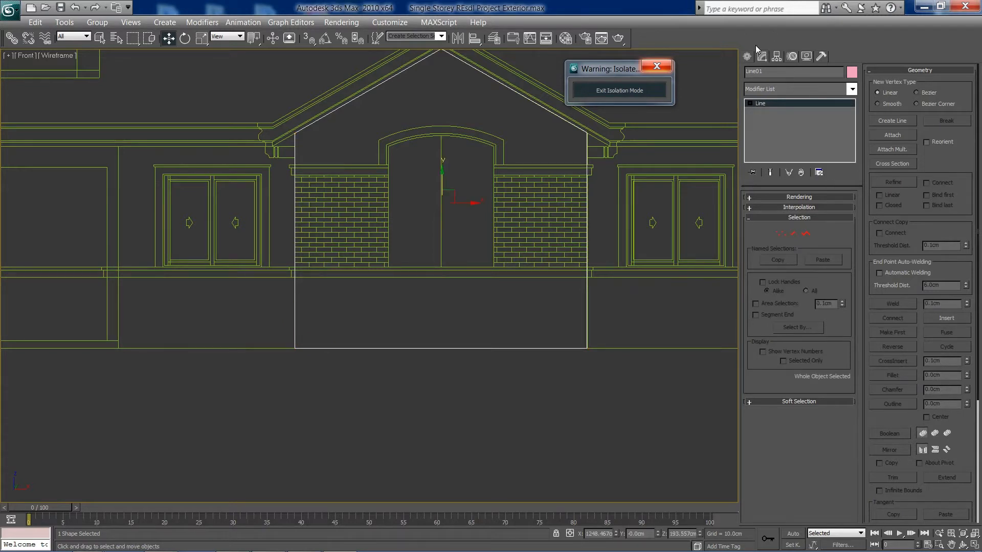
Draw a closed rectangular Line spline about 140 by 164 cm around the arched opening up to its arch springing, and show its modify settings.
left_click(743, 57)
left_click(772, 139)
middle_click_drag(449, 210, 376, 284)
scroll(402, 217, "up", 3)
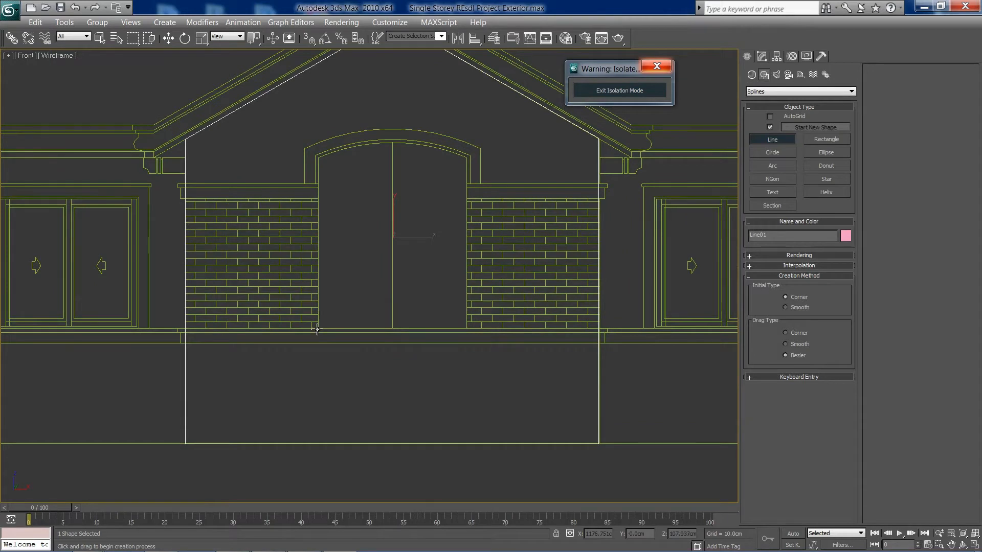
left_click(317, 330)
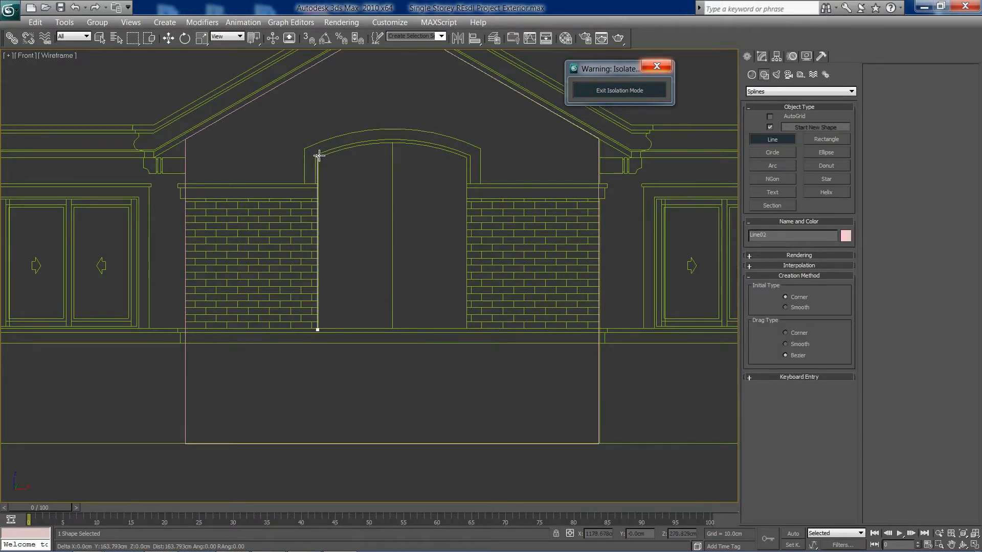
left_click(318, 156)
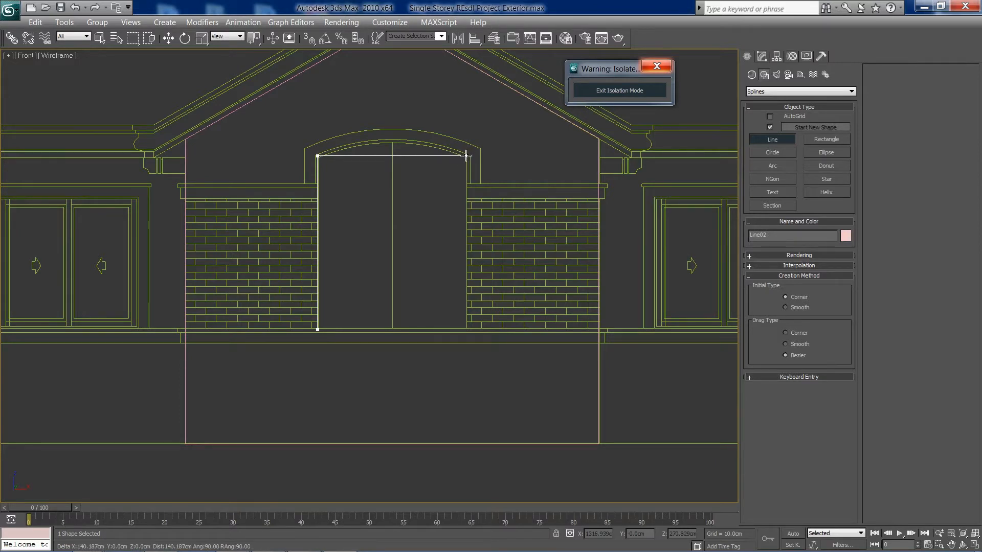
left_click(467, 156)
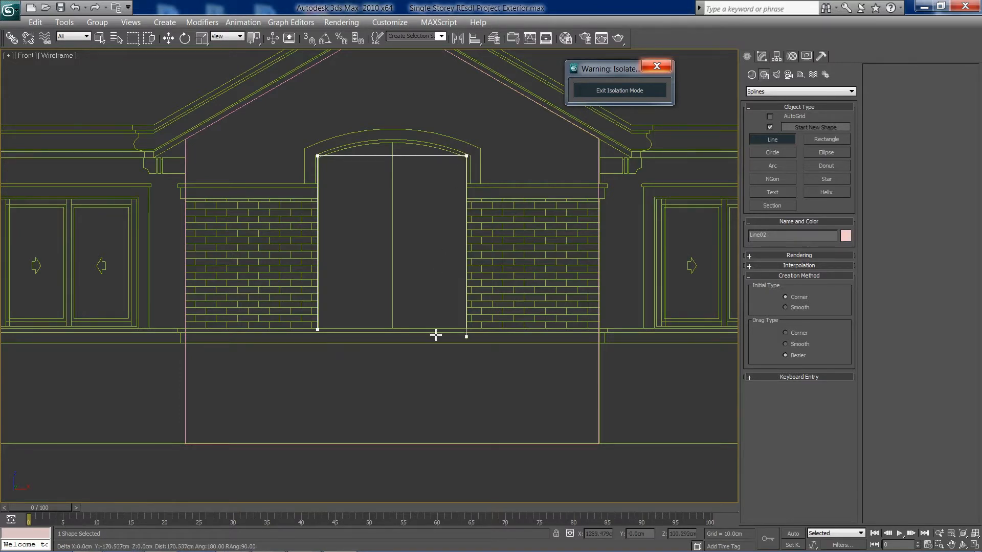
left_click(466, 328)
left_click(317, 329)
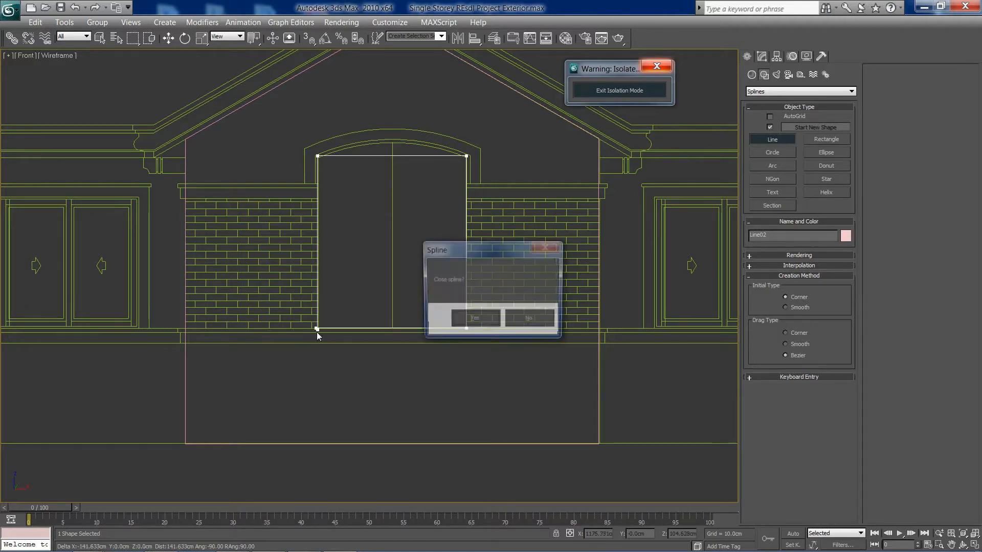
left_click(473, 319)
left_click(761, 58)
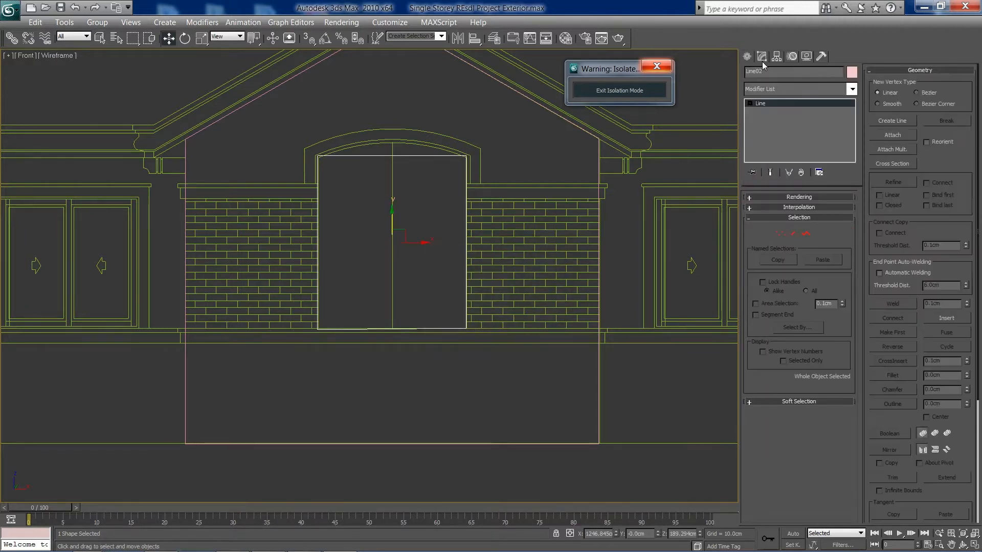
Raise the opening outline's lower left vertex slightly to level it with the lower right vertex.
left_click(780, 233)
left_click(317, 330)
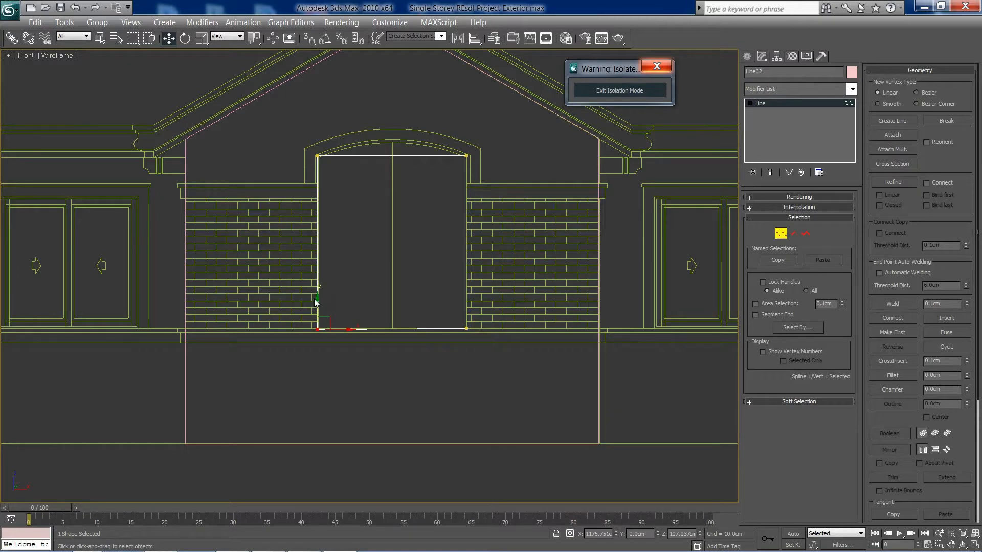
left_click_drag(316, 299, 316, 298)
Convert the opening's upper left vertex to Bezier Corner and raise its handle toward the arch curve.
left_click_drag(300, 139, 352, 173)
right_click(326, 165)
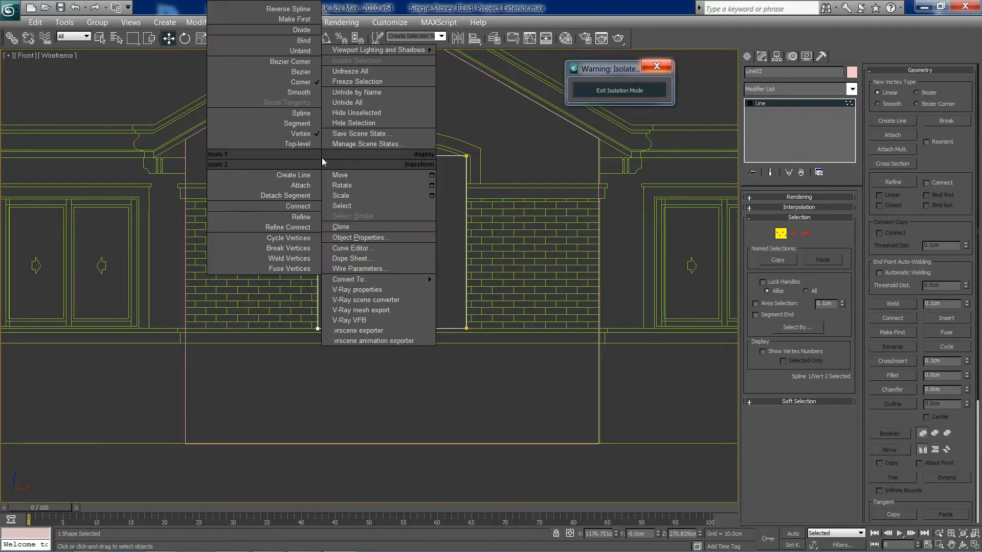
left_click(307, 62)
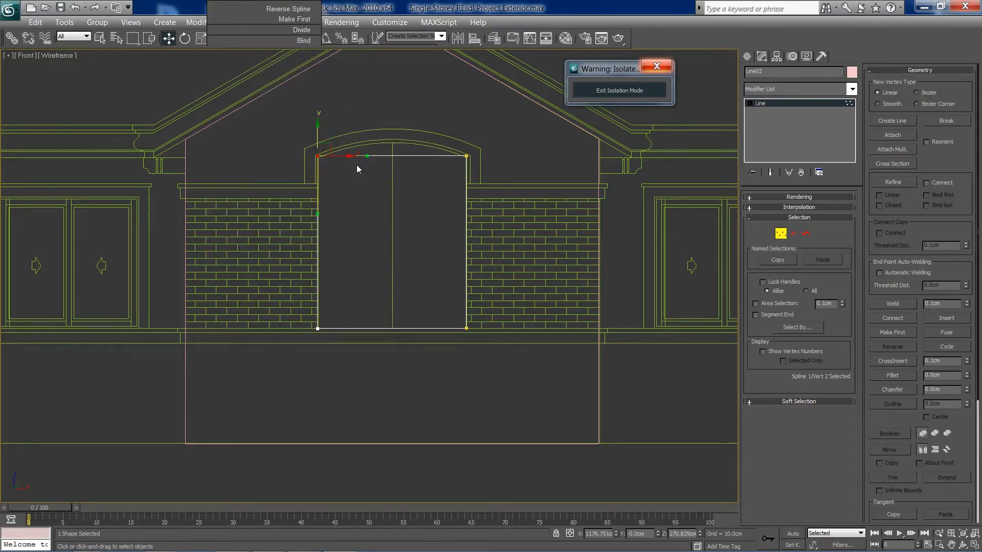
right_click(339, 157)
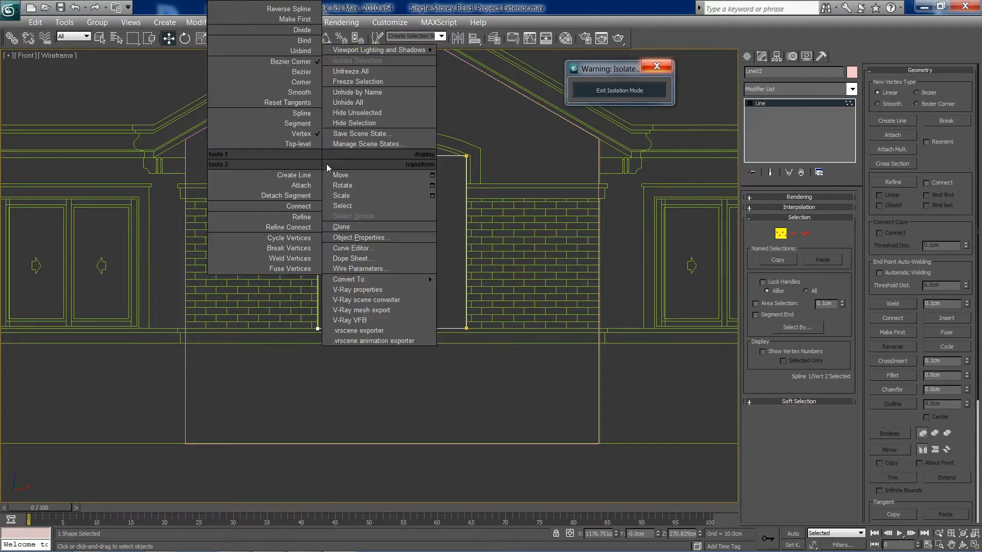
left_click(301, 62)
left_click_drag(367, 159, 370, 141)
Convert the opening's upper right vertex to Bezier Corner and raise its handle so the spline follows the drawn arch.
left_click(467, 156)
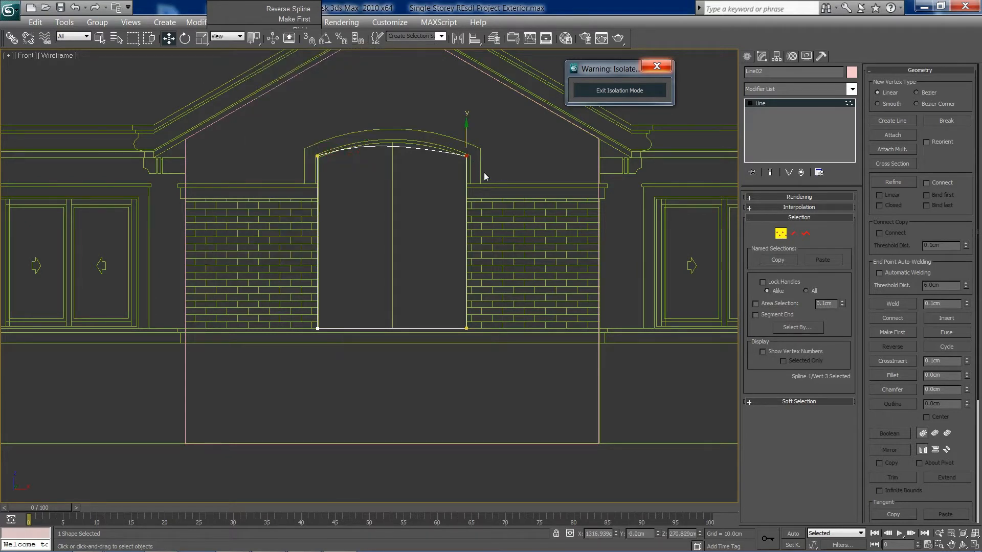
right_click(468, 168)
left_click(439, 97)
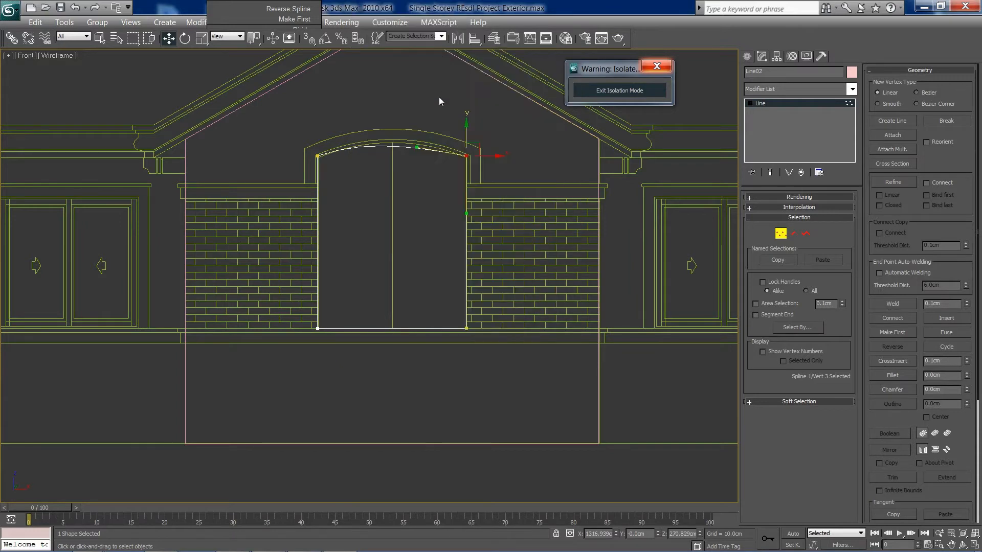
left_click_drag(414, 149, 417, 138)
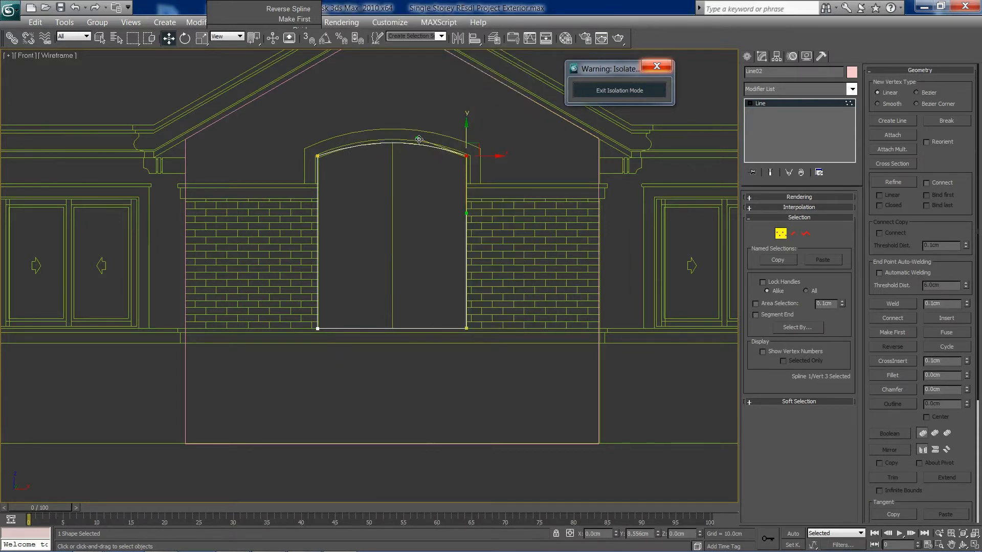
Fine-tune both arch springing vertices and the left handle onto the drawn inner arch line, and leave vertex editing.
left_click(317, 156)
scroll(359, 283, "up", 5)
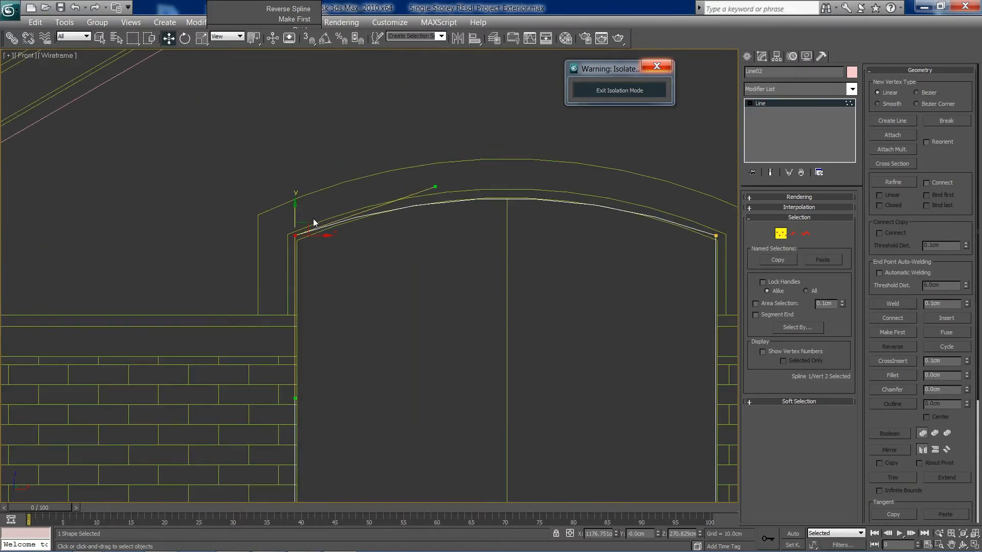
left_click_drag(292, 209, 293, 213)
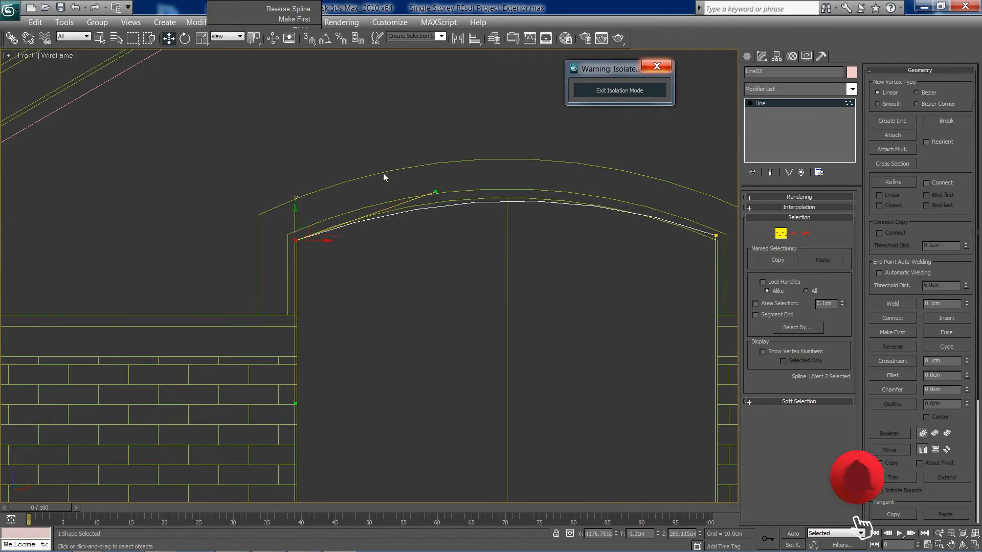
left_click_drag(436, 192, 435, 187)
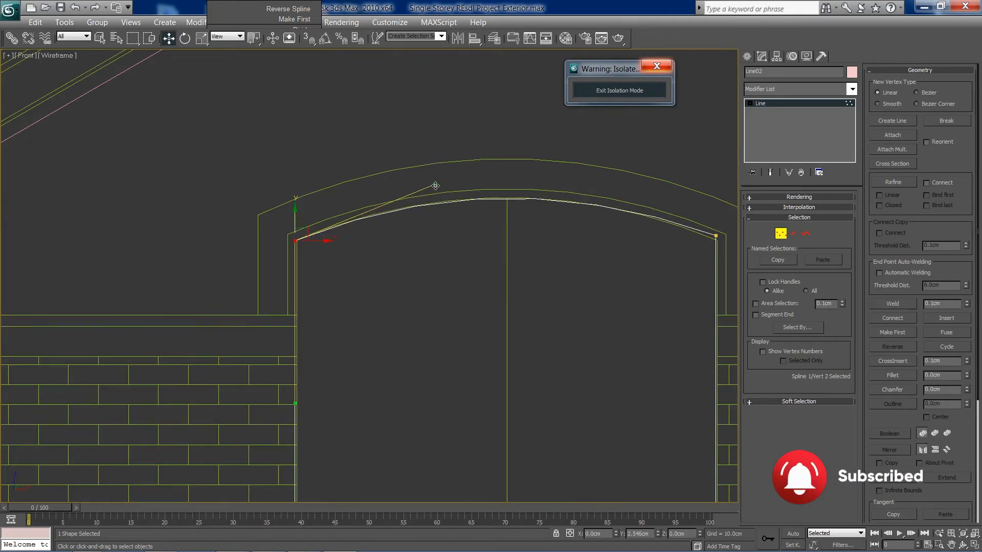
middle_click_drag(714, 283, 567, 258)
left_click(569, 214)
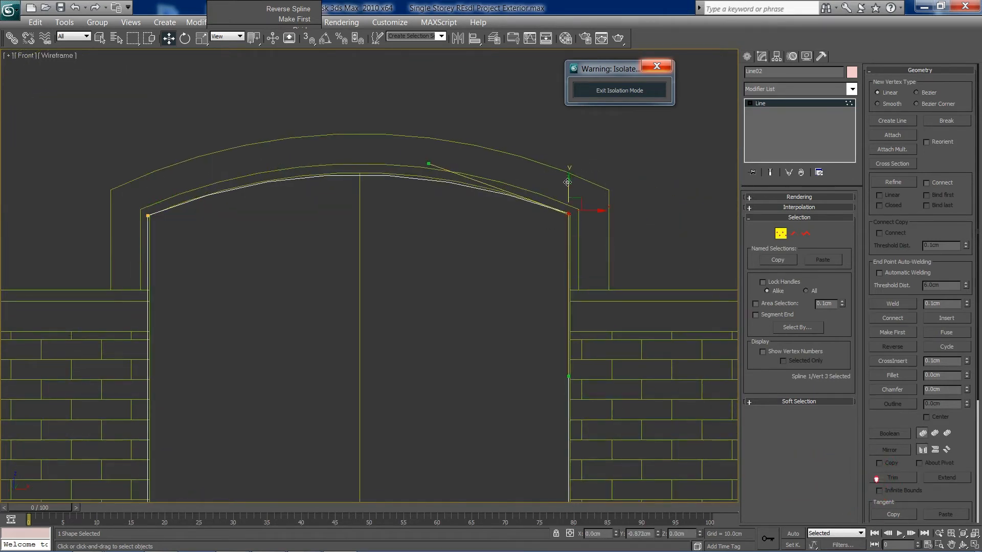
left_click_drag(567, 182, 568, 185)
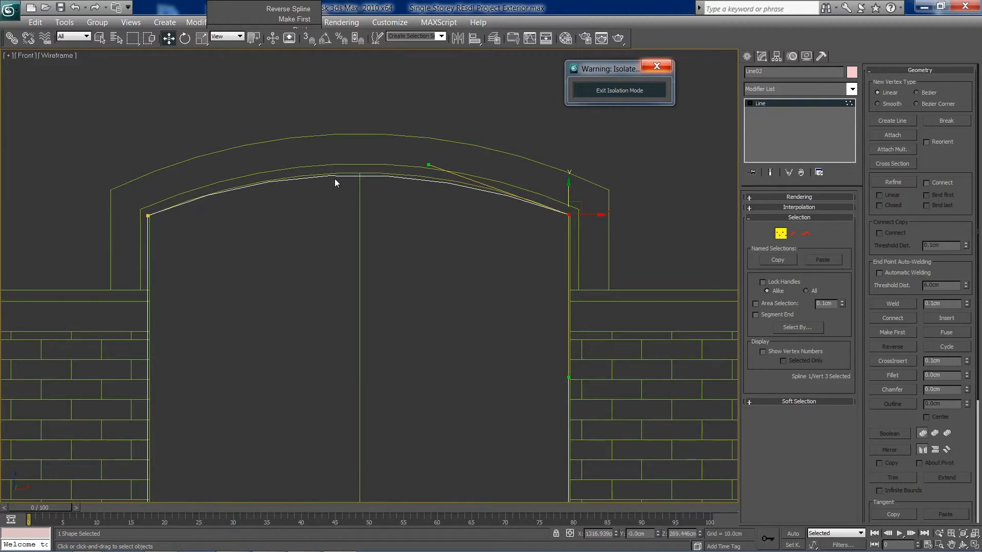
left_click(781, 234)
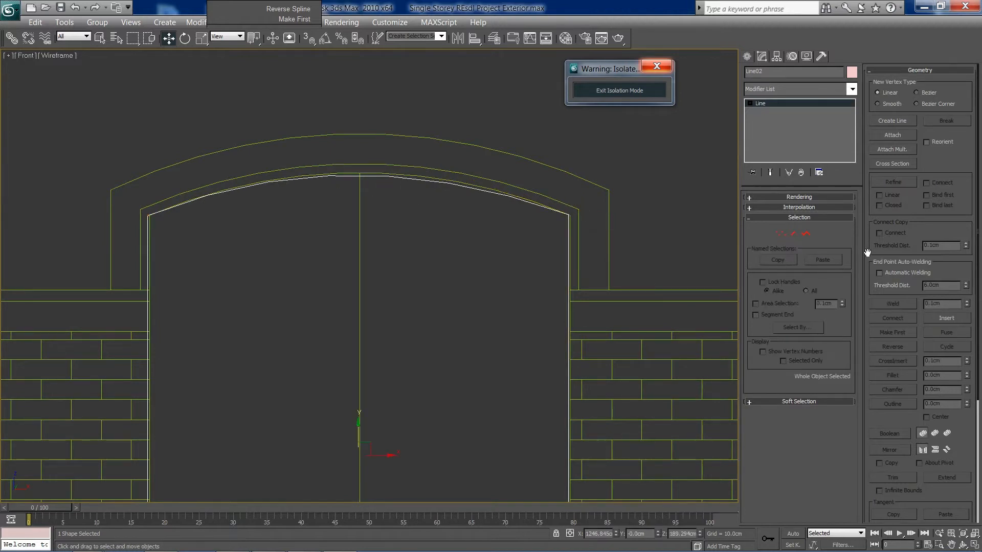
Set the opening spline's interpolation steps to 24.
left_click(814, 208)
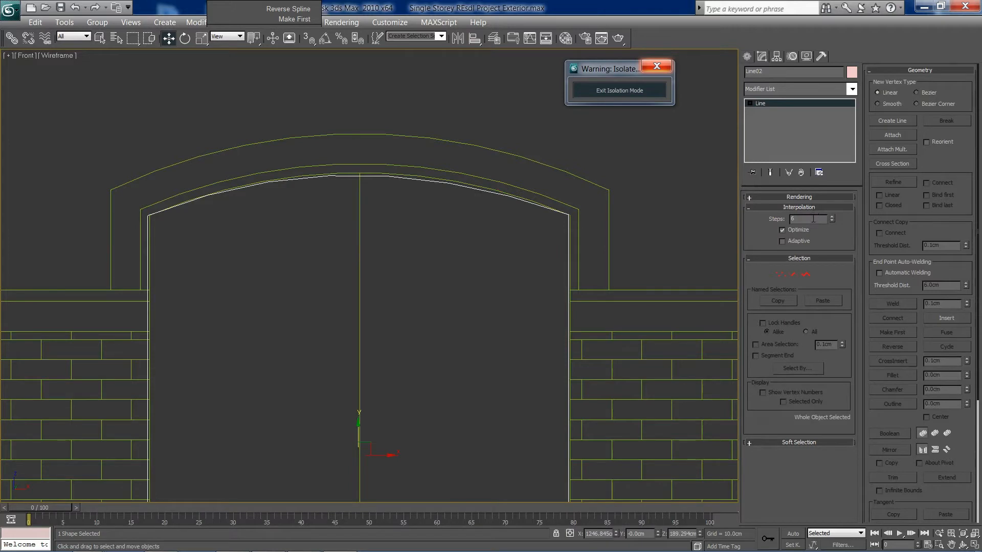
key("Return")
middle_click_drag(366, 279, 378, 258)
scroll(391, 379, "down", 3)
middle_click_drag(394, 388, 382, 335)
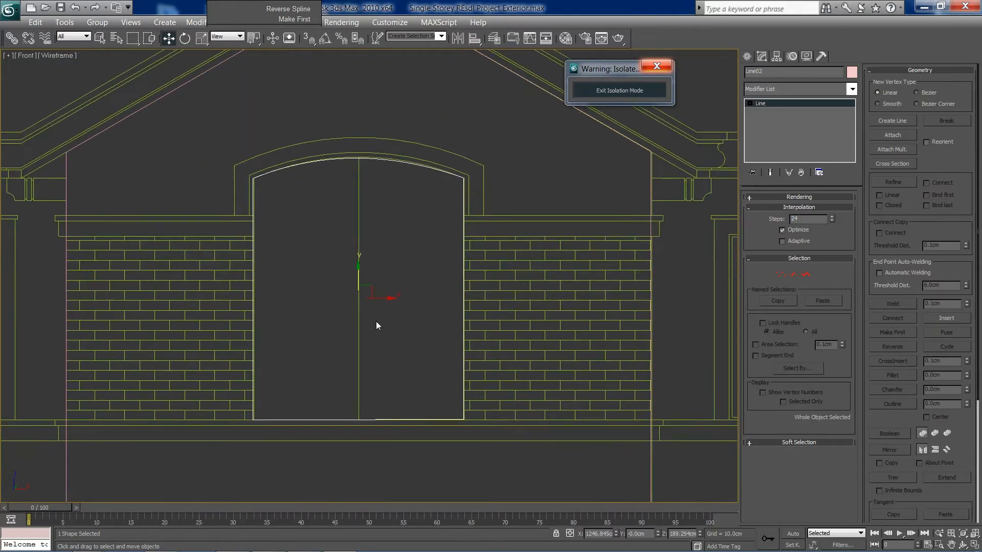
Select the gabled wall outline together with the arched opening spline and isolate both.
scroll(412, 234, "down", 3)
middle_click_drag(463, 241, 444, 273)
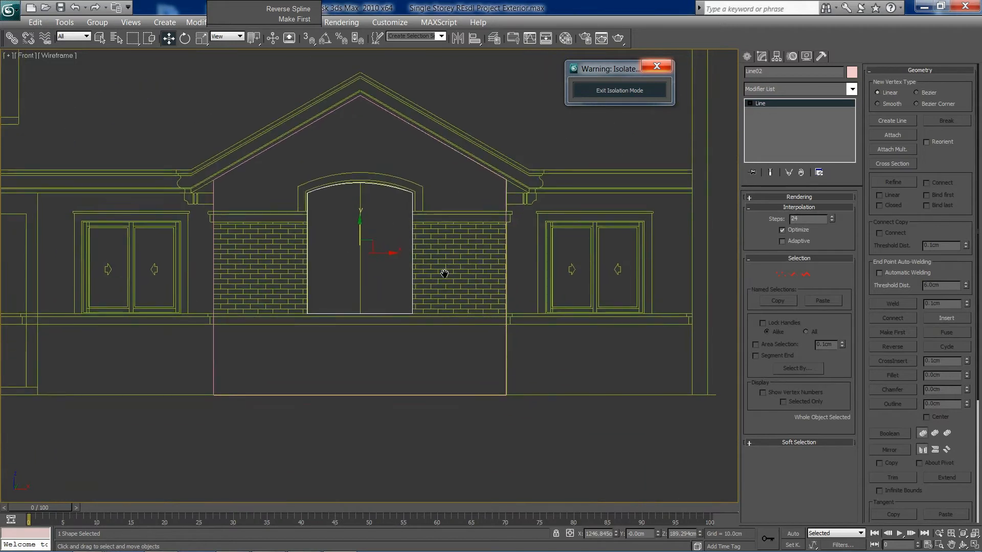
left_click(505, 369, "ctrl")
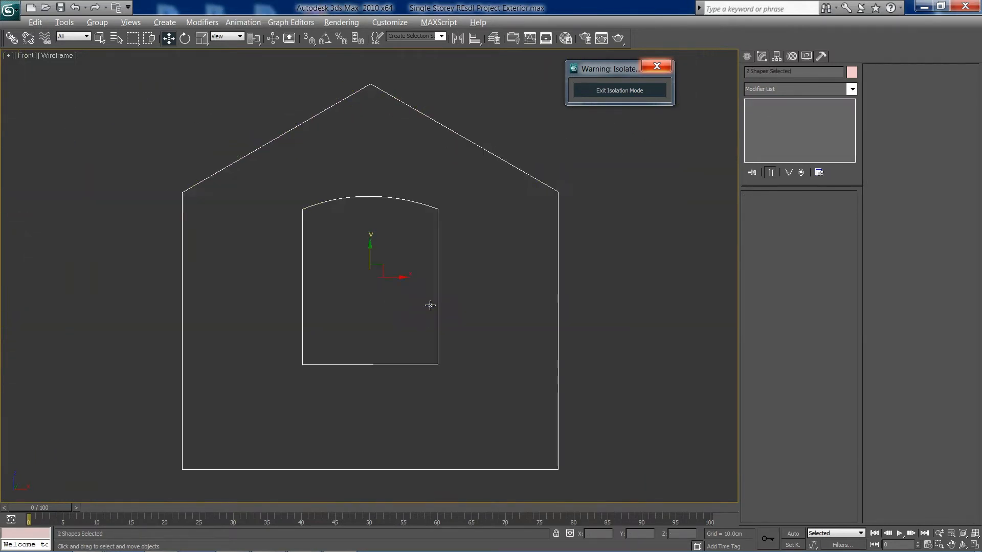
key("alt+q")
Try to attach the arched opening spline to the gabled wall outline.
left_click(325, 180)
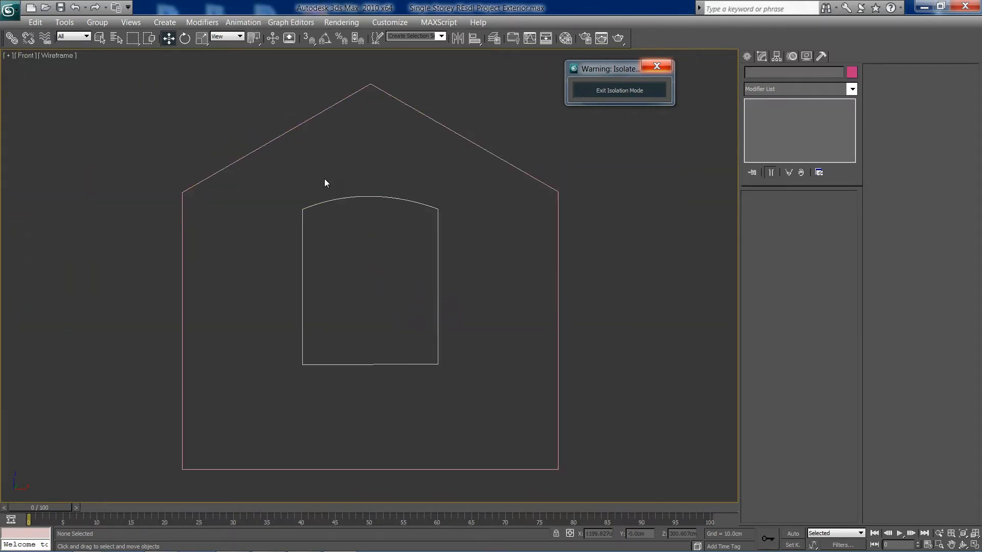
left_click(304, 124)
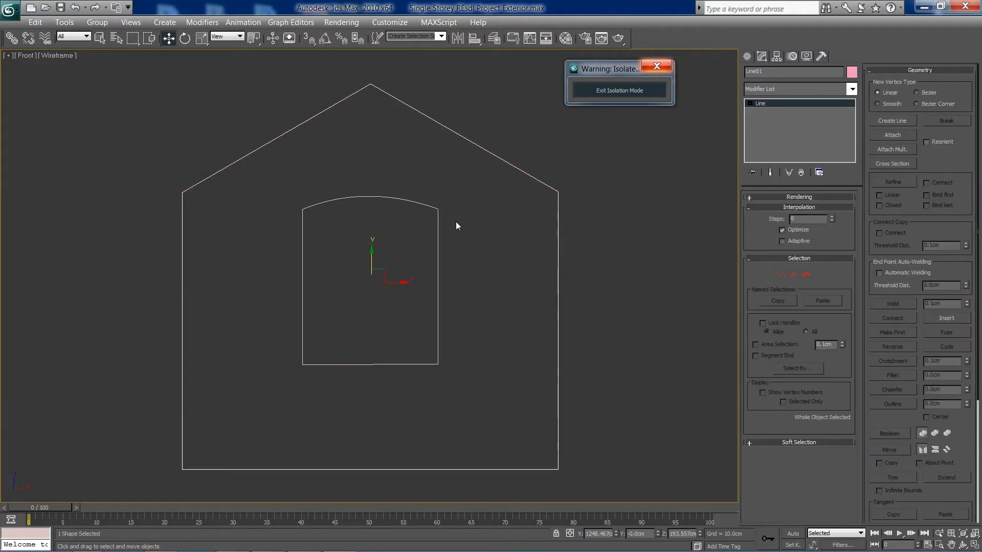
left_click(910, 136)
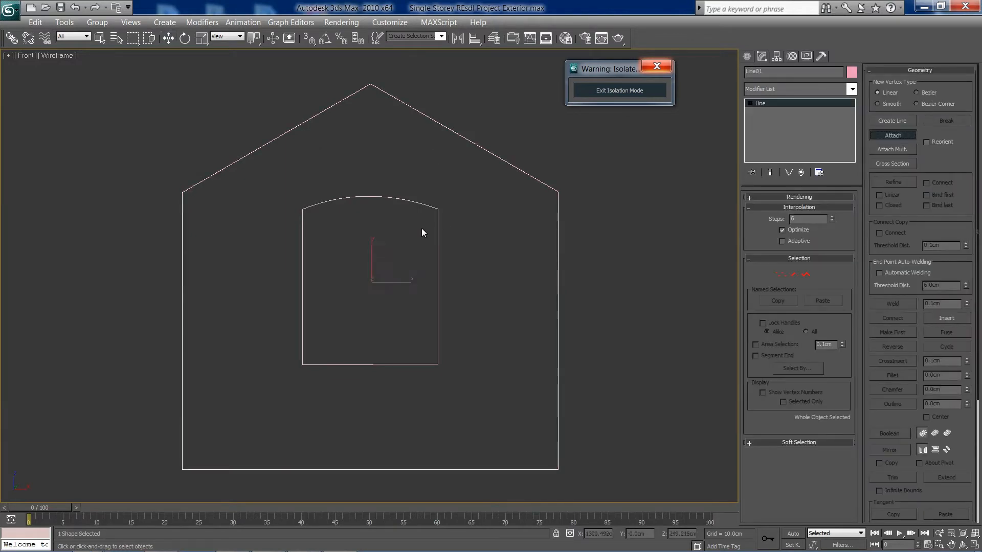
left_click(436, 226)
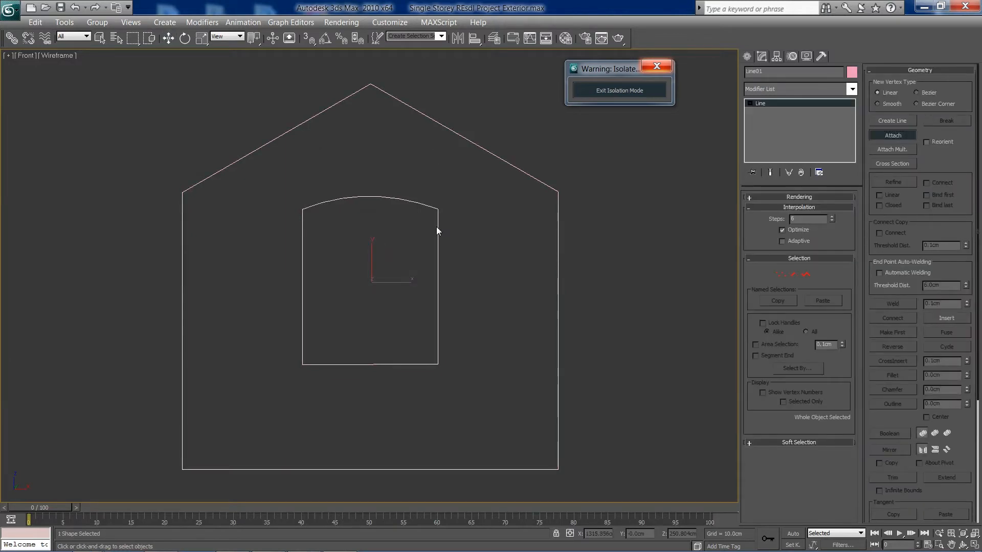
left_click(895, 135)
key("w")
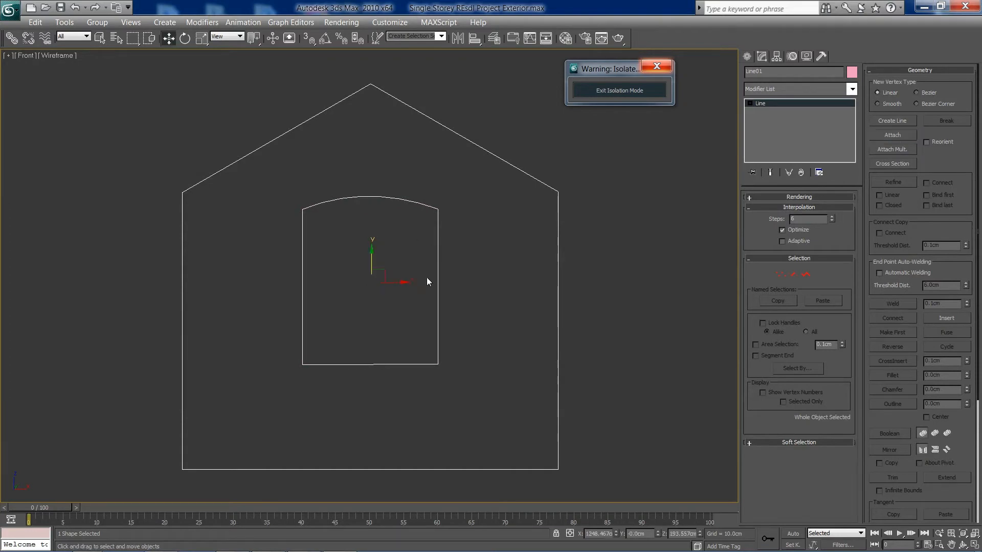
Examine the wall outline from the Top view and undo the attachment of the opening spline.
key("alt+w")
right_click(479, 353)
left_click(318, 250)
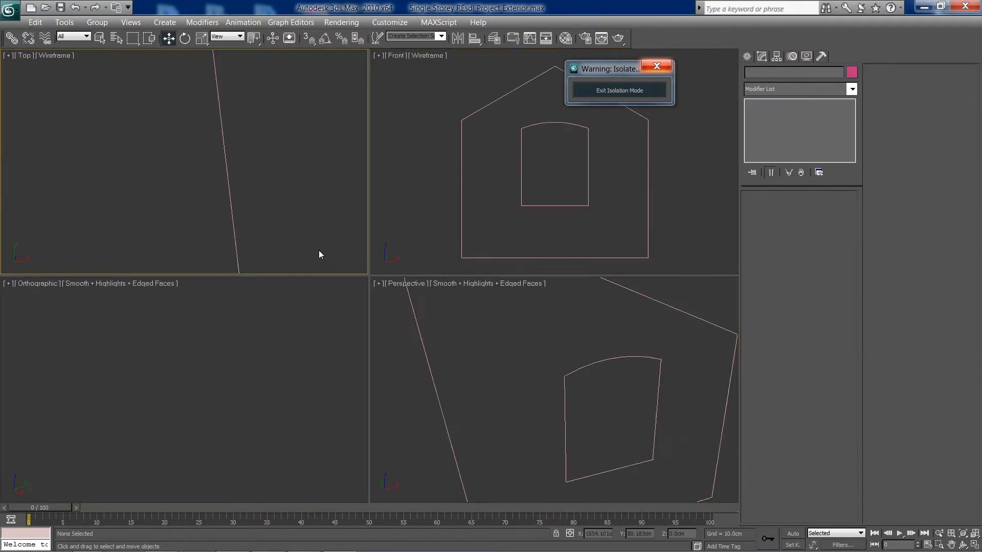
key("alt+w")
scroll(327, 256, "down", 5)
left_click(343, 277)
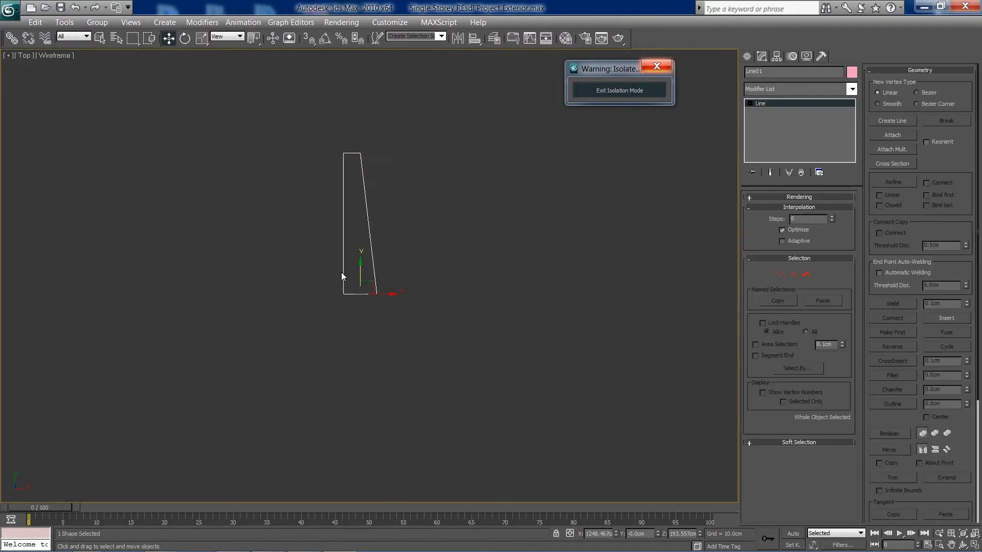
key("ctrl+a")
key("alt+w")
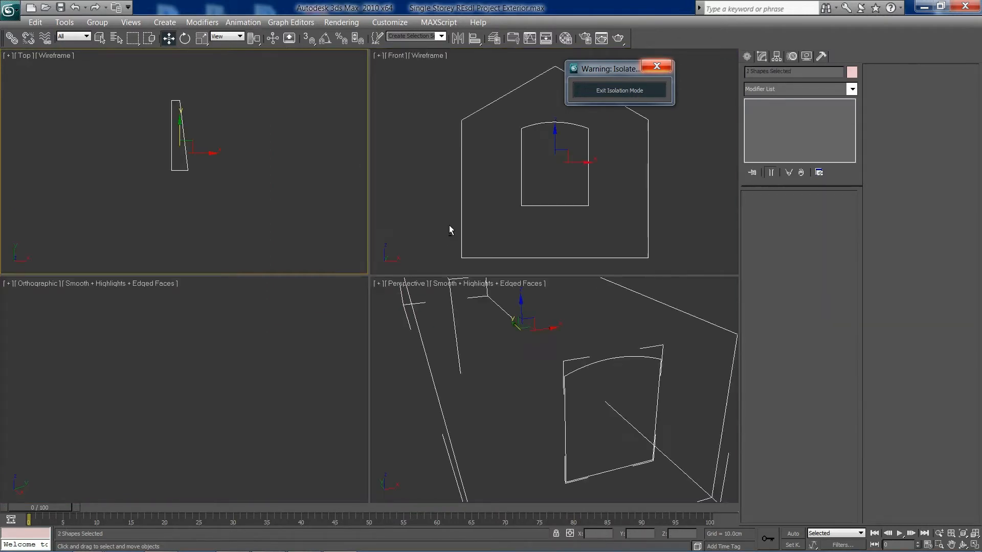
left_click(307, 208)
key("alt+w")
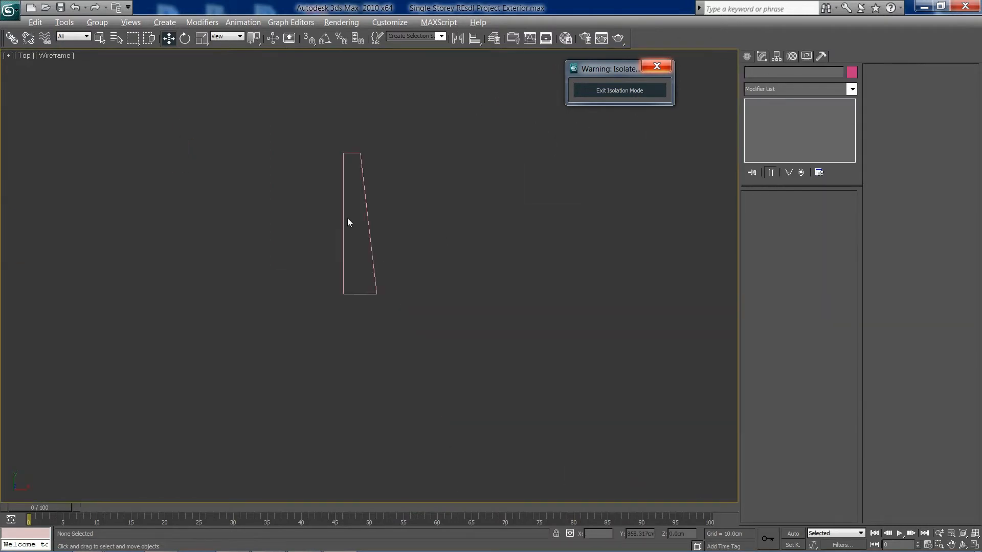
Flatten the gabled outline by moving its left eave and apex vertices onto the line of the other vertices in the Top view.
left_click(370, 236)
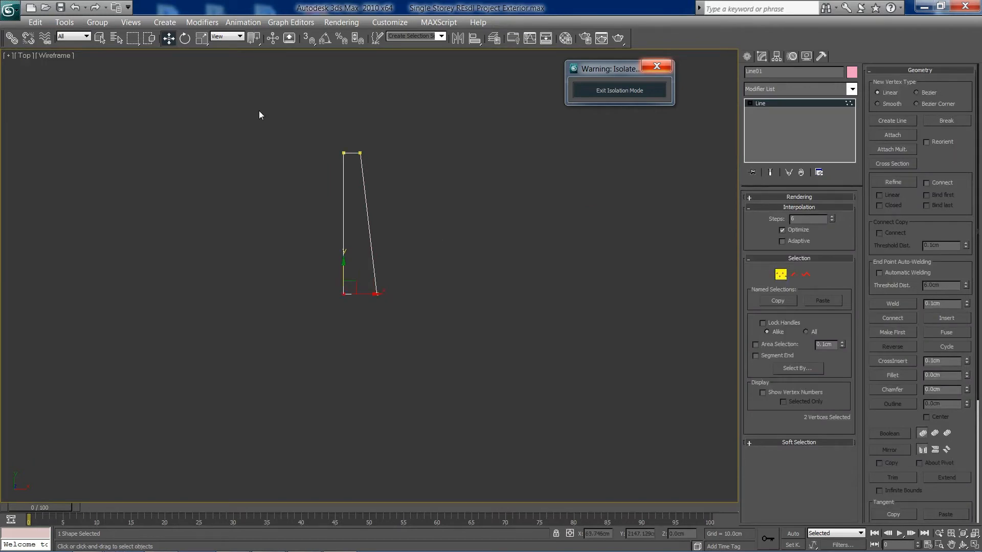
left_click_drag(259, 111, 414, 207)
left_click_drag(343, 126, 338, 260)
scroll(334, 325, "up", 3)
left_click_drag(270, 246, 275, 309)
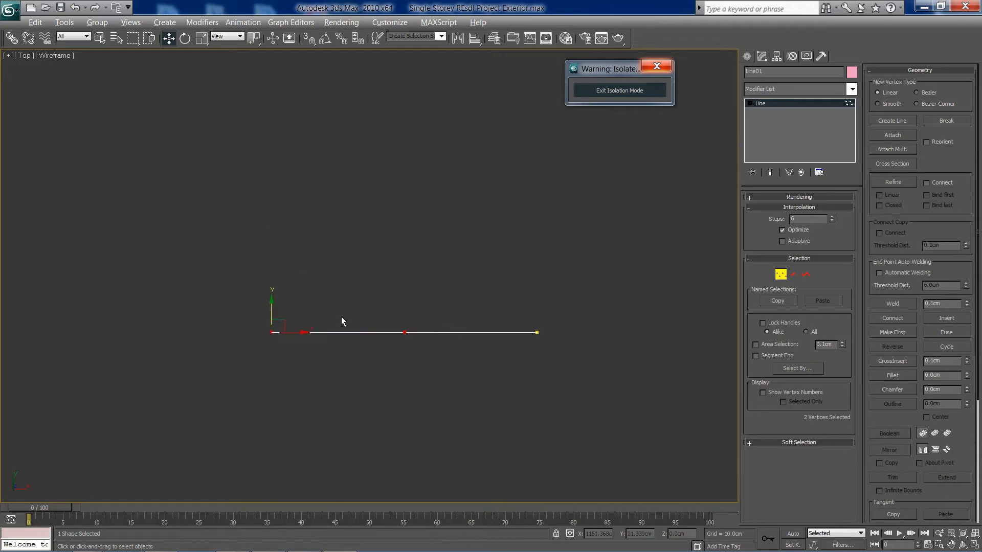
key("alt+w")
right_click(373, 278)
key("alt+w")
scroll(373, 278, "down", 8)
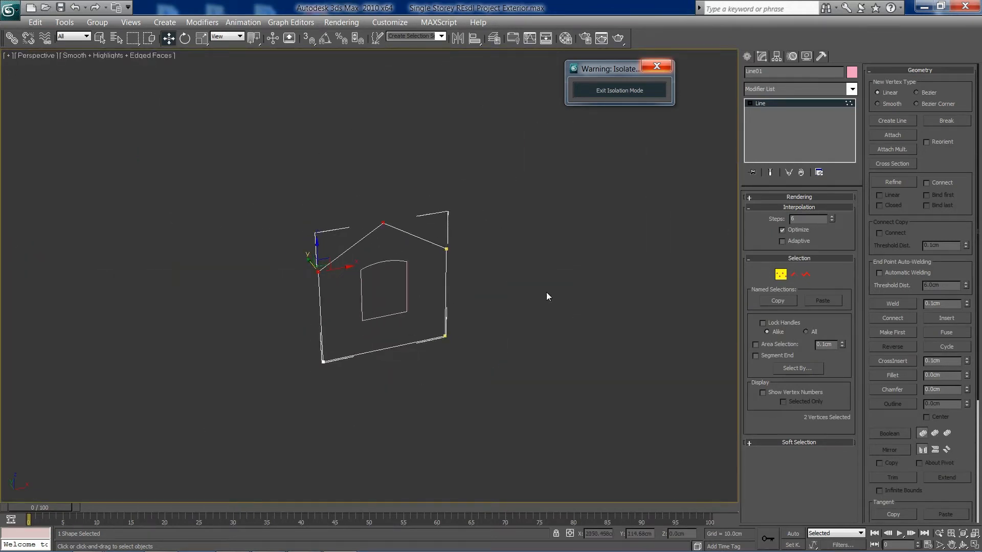
left_click(781, 274)
Attach the arched opening spline to the flattened gabled wall outline in the Front view.
key("alt+w")
right_click(547, 206)
key("alt+w")
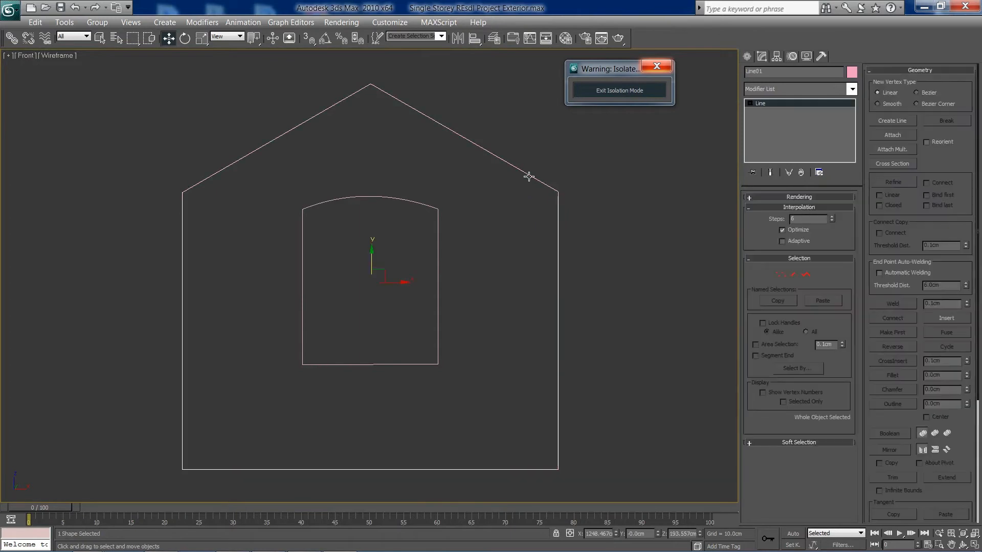
left_click(892, 135)
left_click(438, 206)
key("w")
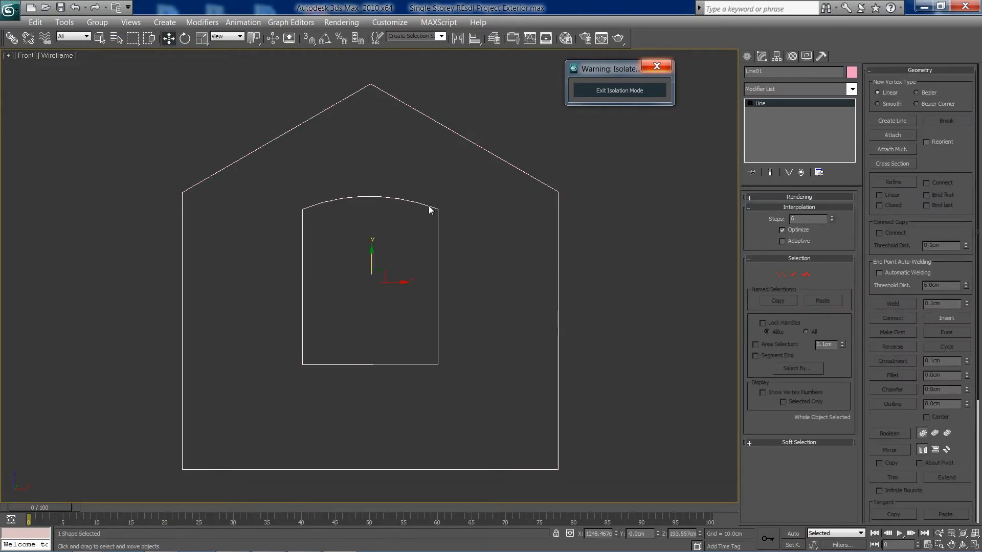
Add an Extrude modifier to the combined wall outline with an amount of 15 cm, working in the Top view.
key("alt+w")
right_click(287, 229)
key("alt+w")
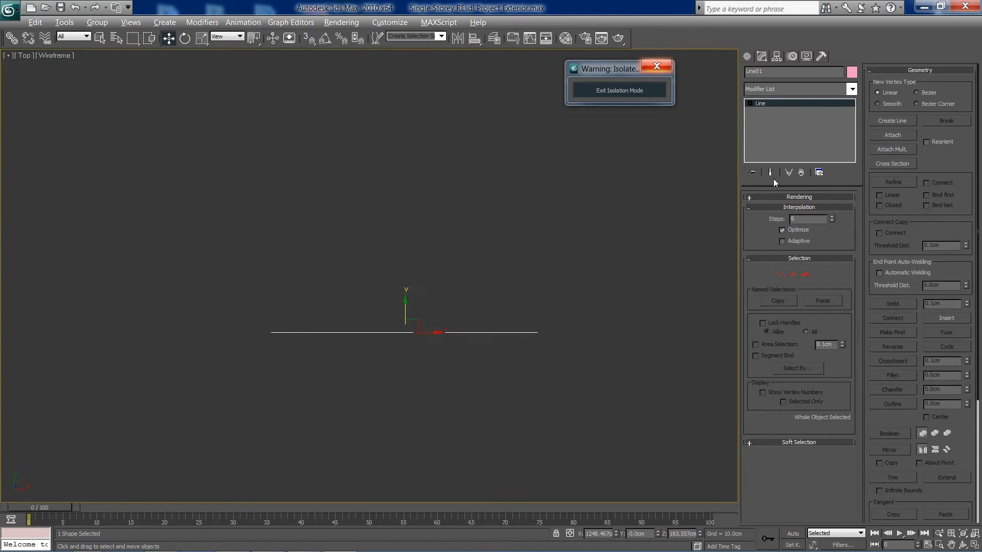
left_click(851, 89)
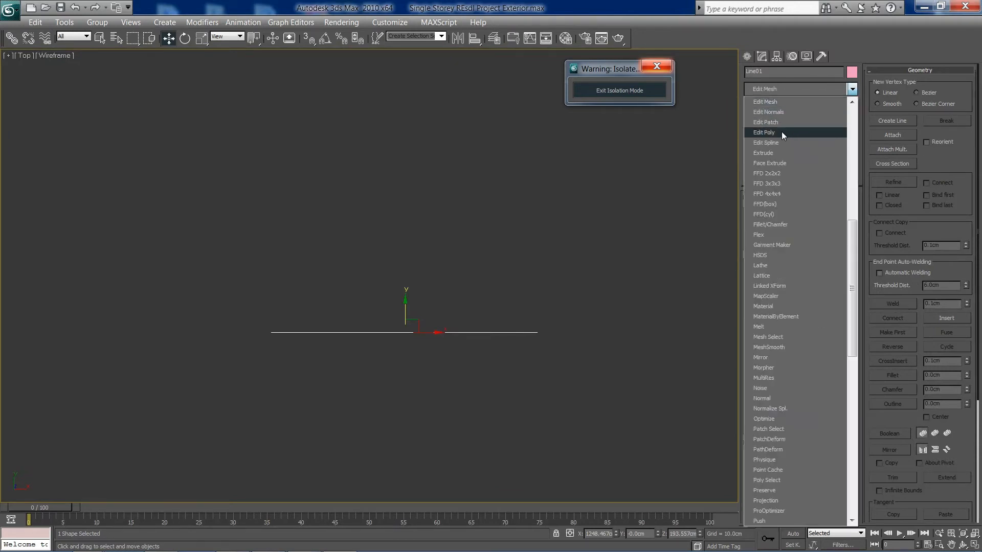
left_click(777, 152)
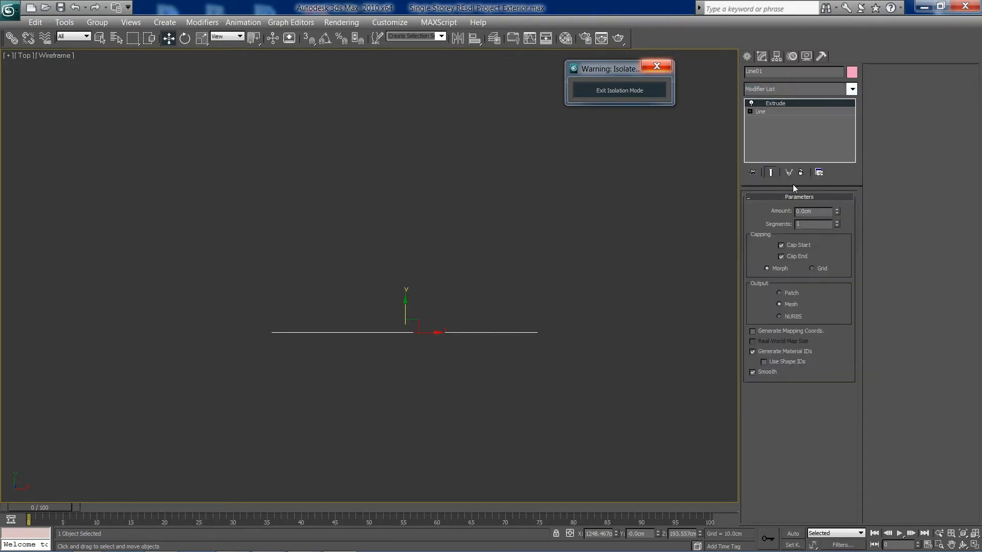
double_click(814, 209)
type("15")
key("Return")
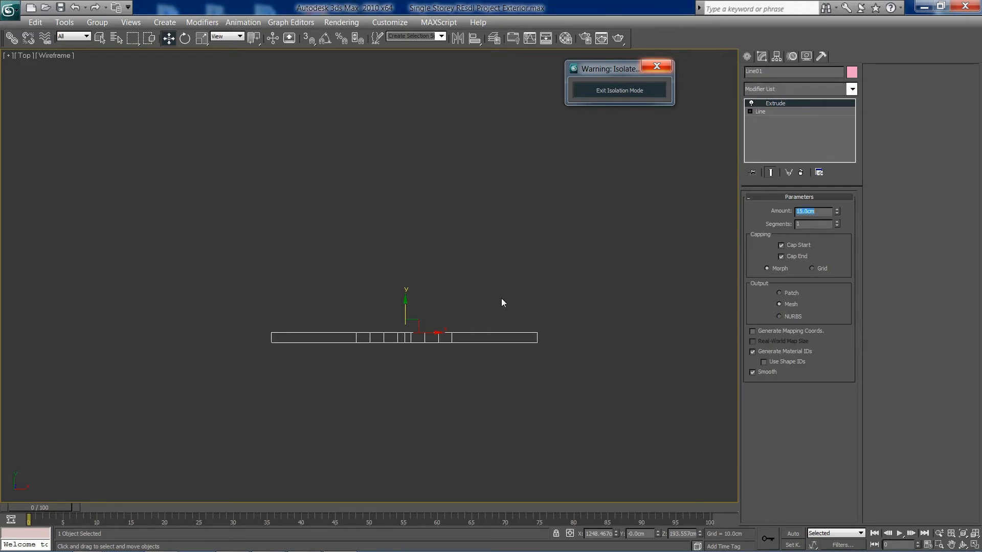
Inspect the extruded gabled wall in the Perspective view and exit isolation mode to show the rest of the house.
key("alt+w")
right_click(441, 413)
key("alt+w")
scroll(366, 286, "up", 5)
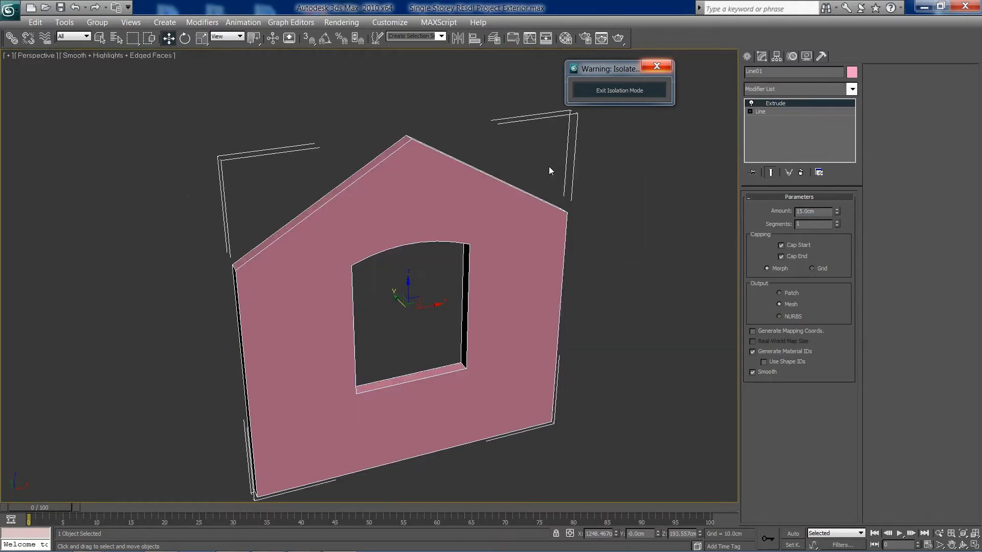
left_click(648, 68)
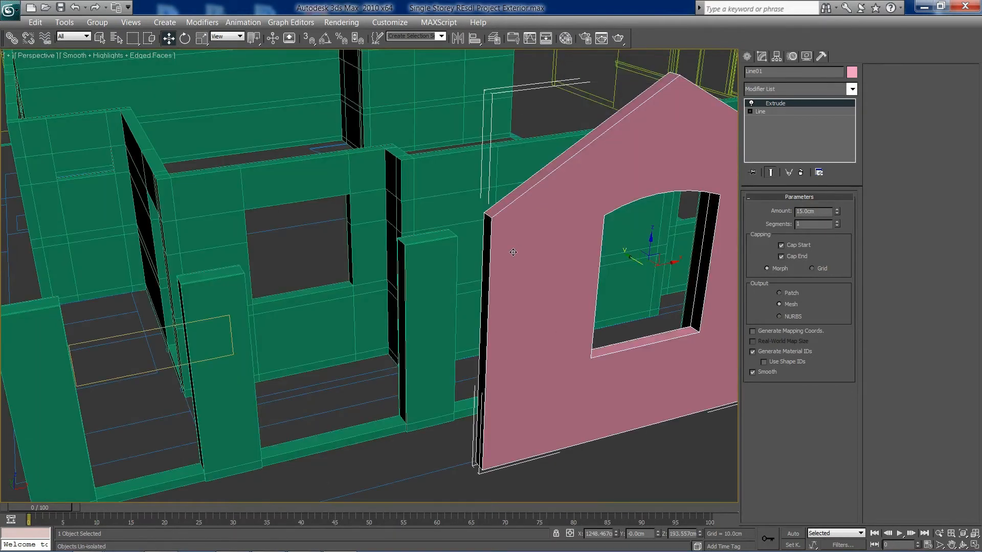
Delete the old green projecting front wall section behind the gabled wall, checking its extent in the Top view.
left_click(421, 188)
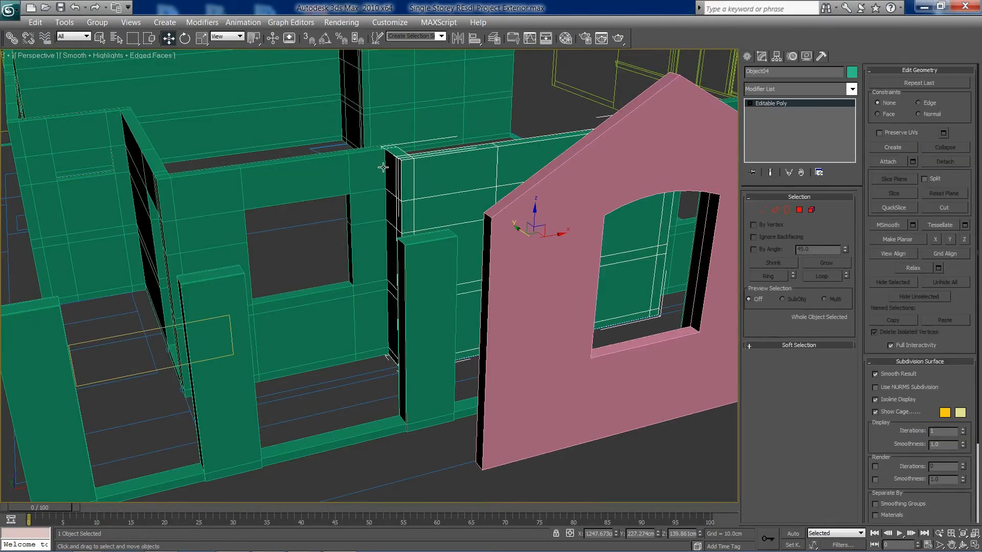
key("alt+w")
right_click(322, 197)
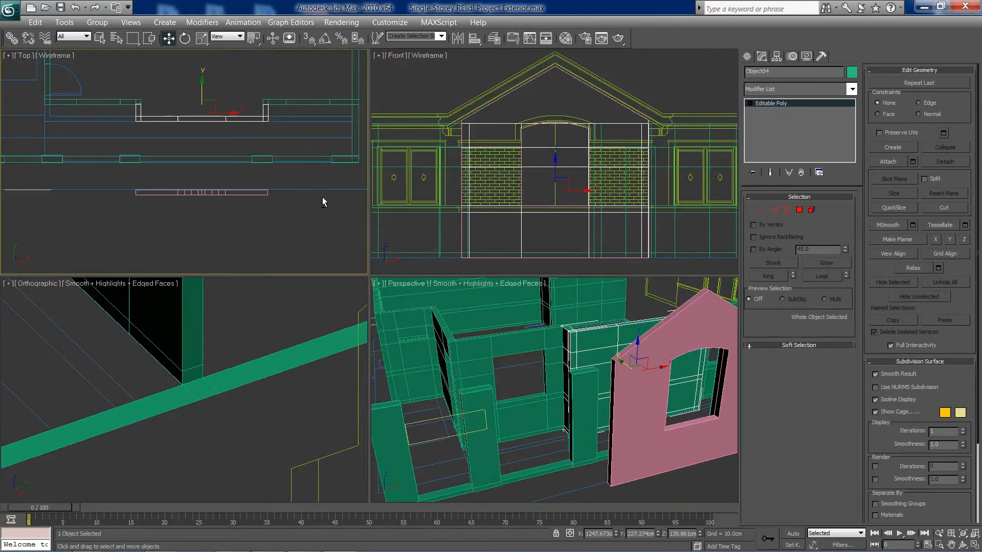
key("alt+w")
left_click(383, 338)
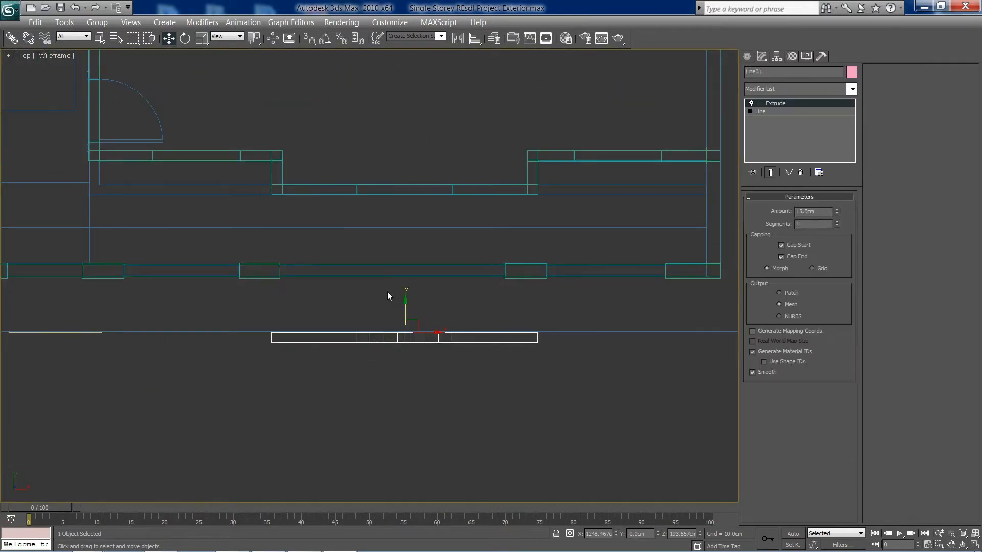
left_click(527, 176)
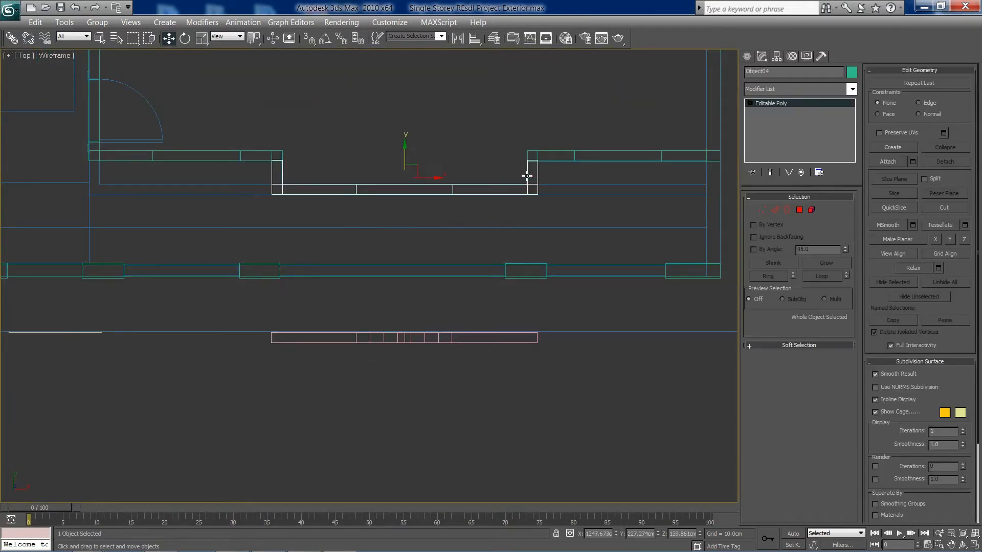
key("alt+w")
right_click(545, 396)
key("alt+w")
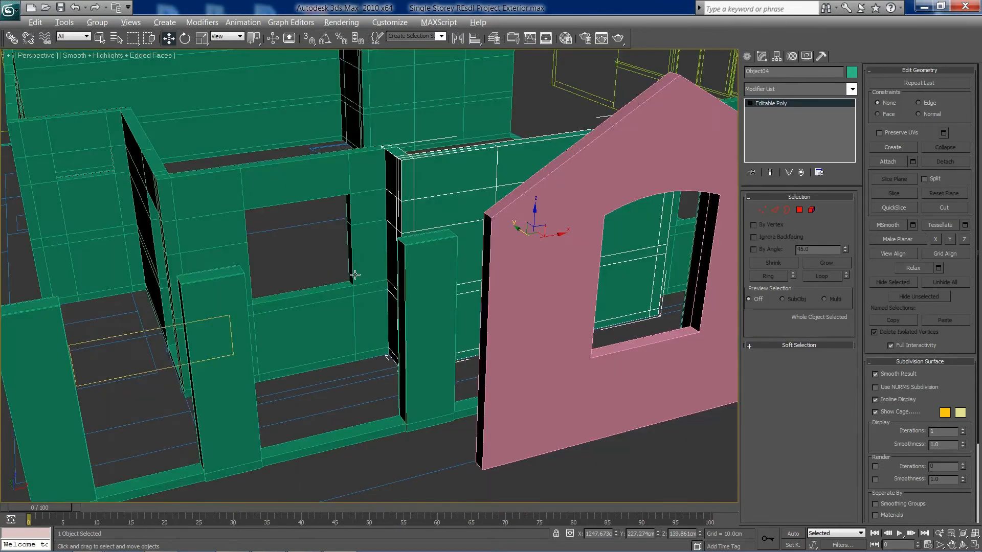
key("Delete")
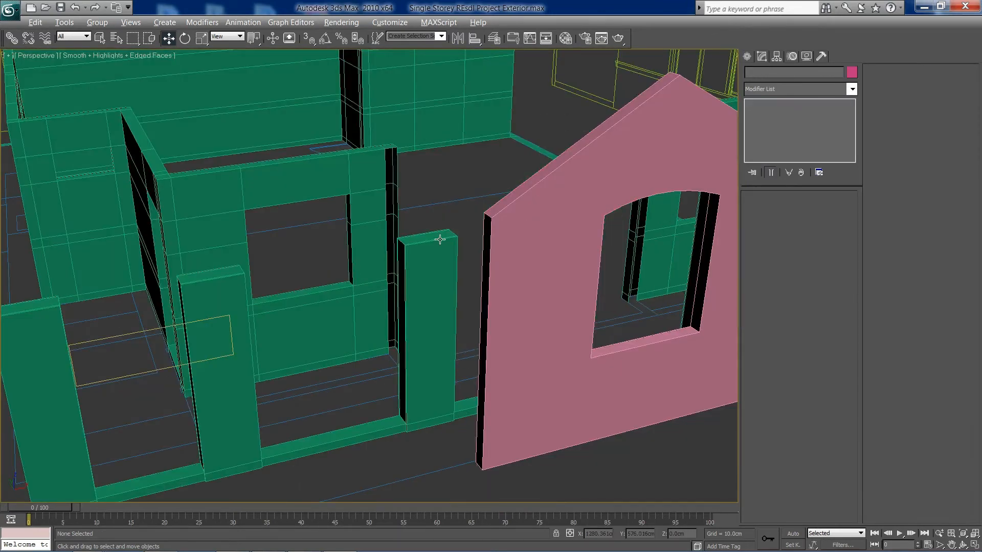
Move the gabled wall along Y in the Top view onto the floor plan's projecting front wall lines.
left_click(496, 236)
key("alt+w")
right_click(266, 215)
key("alt+w")
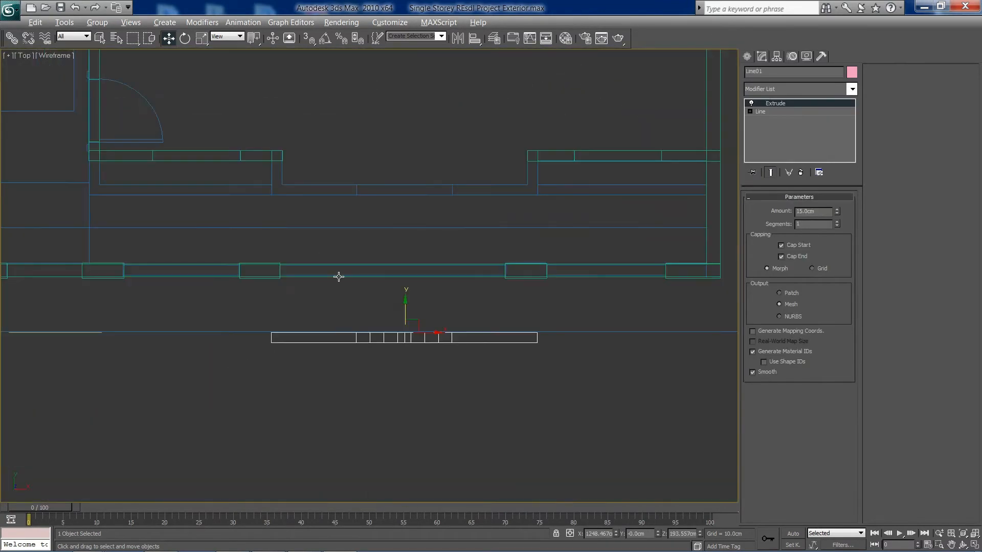
left_click_drag(405, 305, 418, 157)
scroll(418, 160, "up", 3)
middle_click_drag(416, 164, 419, 234)
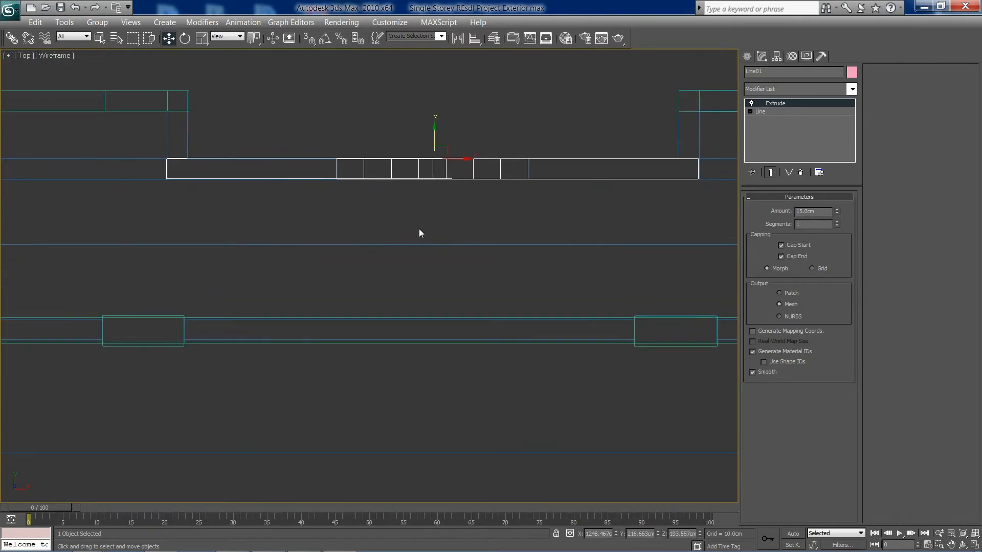
Check the gabled wall's placement in the Perspective view and add an Edit Poly modifier to it.
key("alt+w")
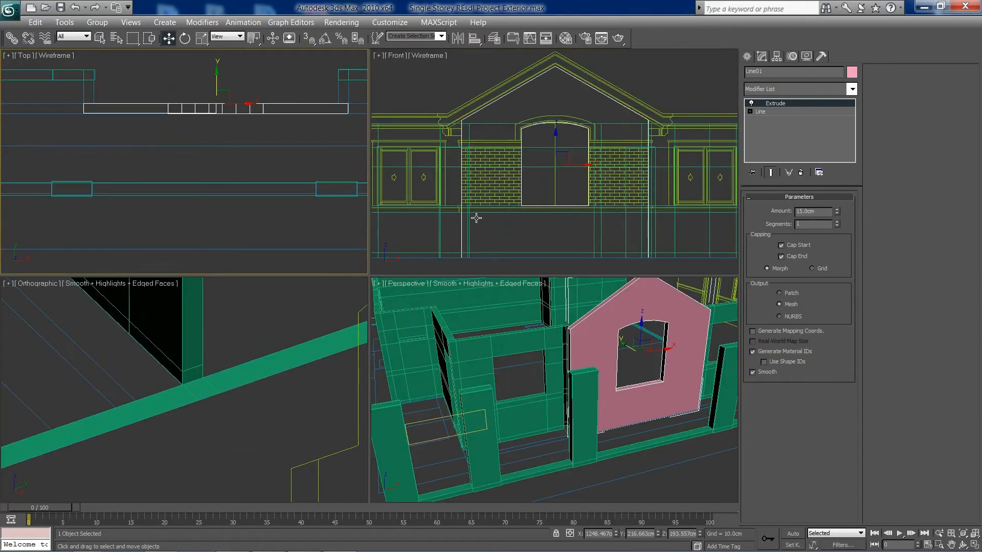
right_click(476, 215)
right_click(532, 416)
key("alt+w")
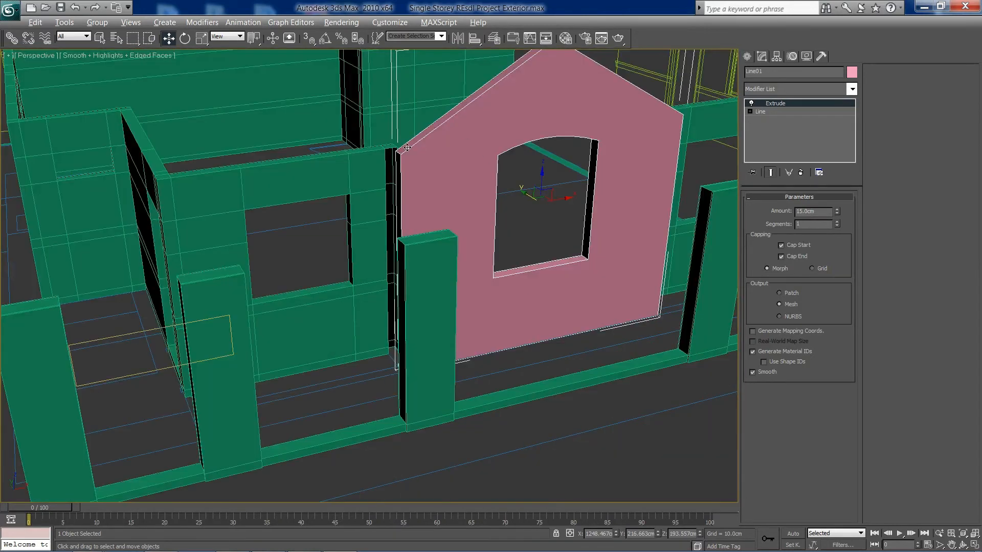
right_click(524, 133)
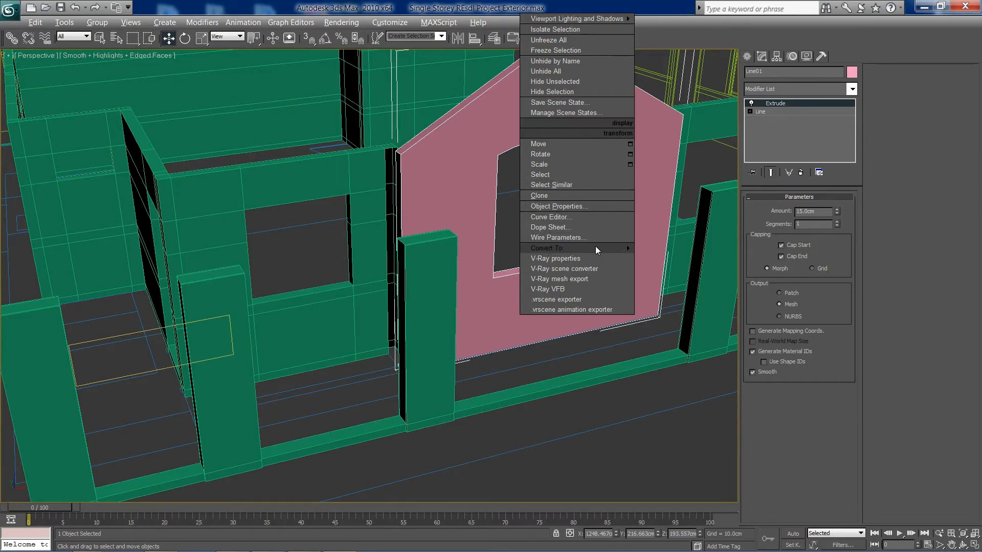
left_click(851, 89)
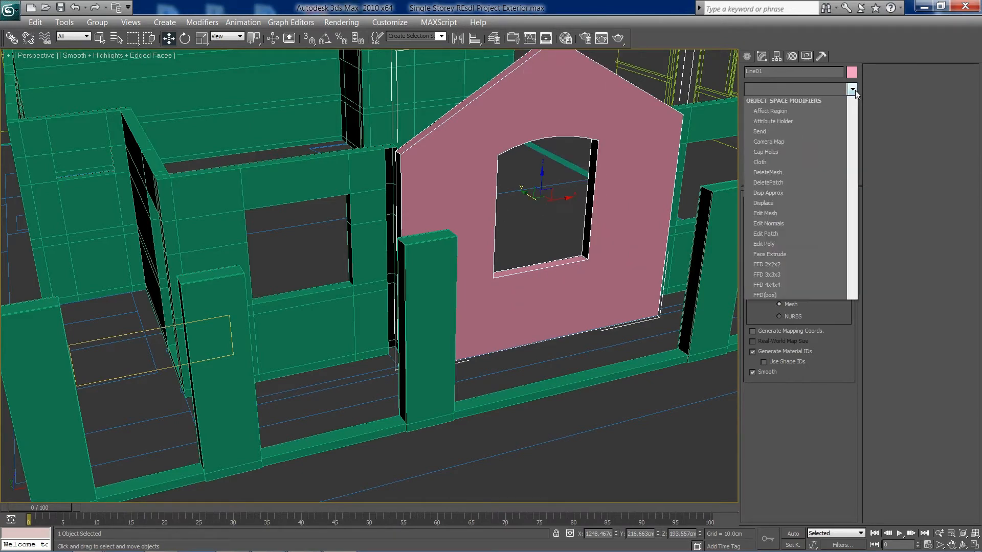
left_click(779, 132)
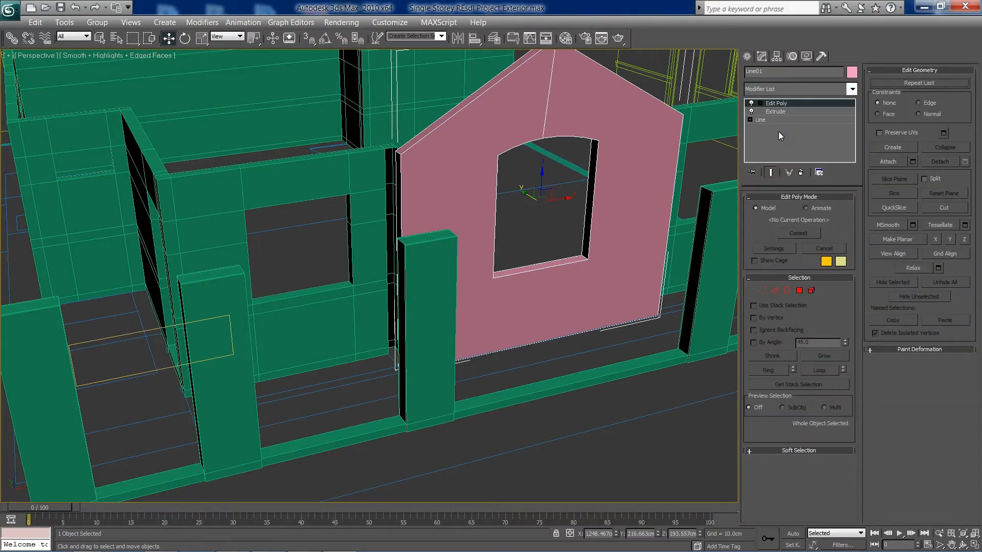
QuickSlice the gabled wall vertically near its left end in the Top view, in line with the return wall's inner face.
left_click(532, 223)
key("alt+w")
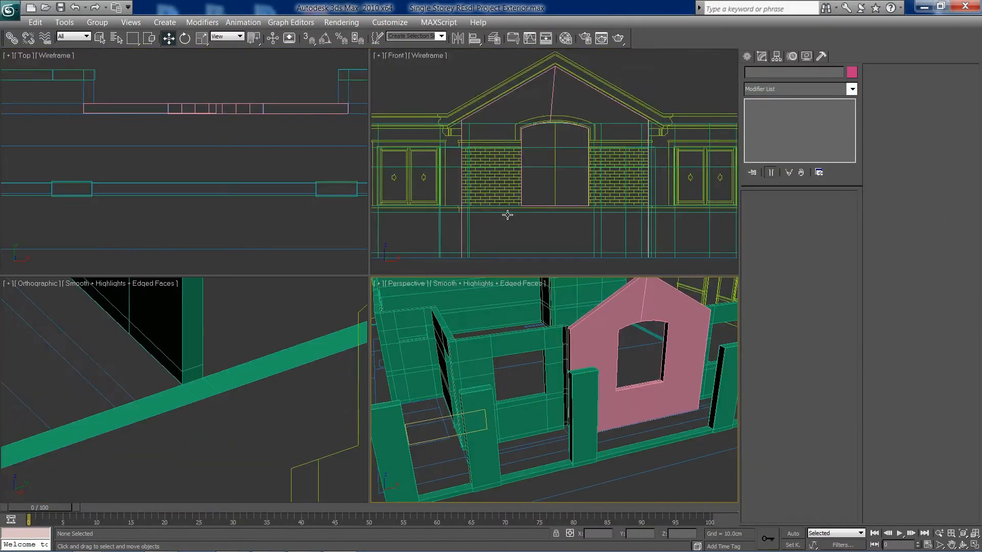
left_click(510, 206)
key("alt+w")
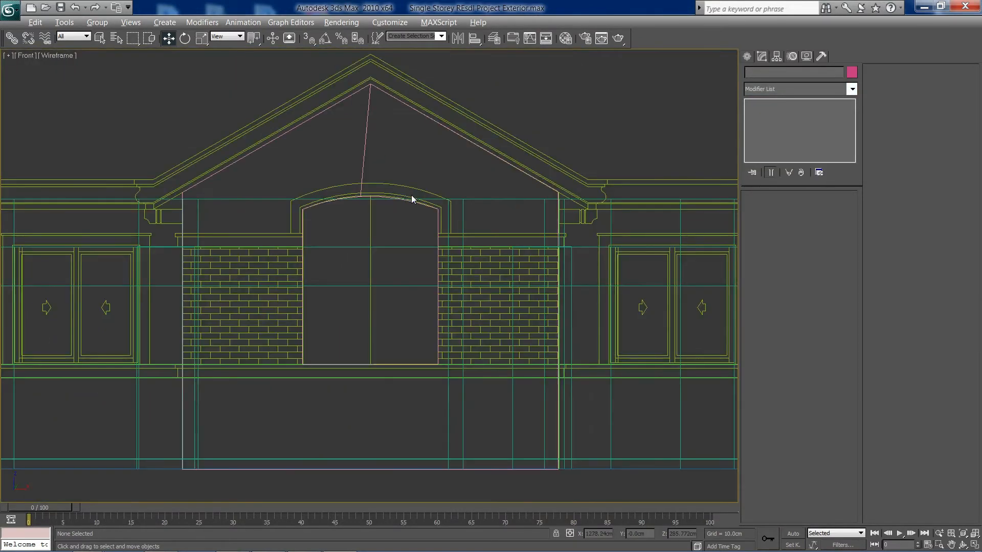
left_click(361, 170)
key("alt+w")
key("alt+w")
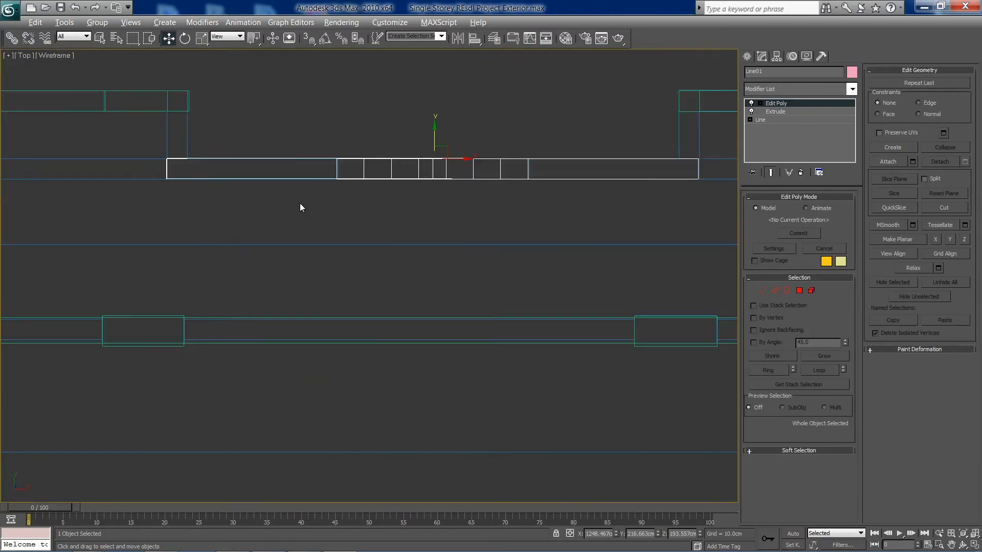
middle_click_drag(357, 224, 544, 268)
middle_click_drag(542, 233, 330, 300)
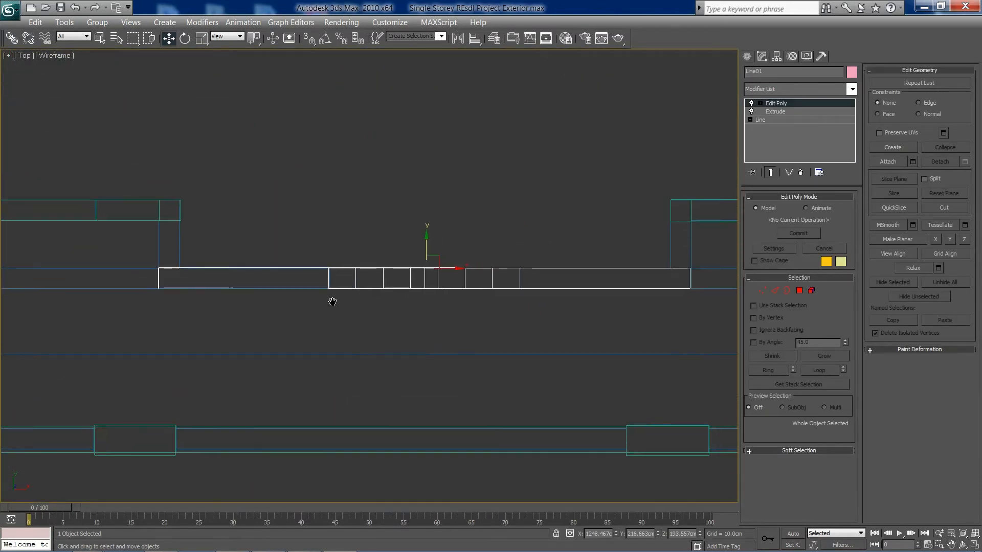
left_click(775, 291)
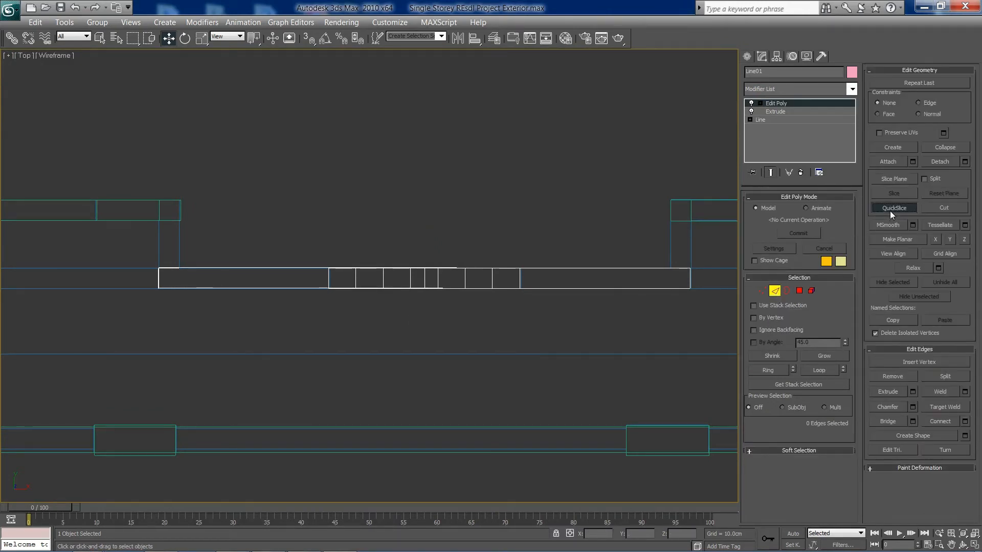
scroll(322, 291, "up", 3)
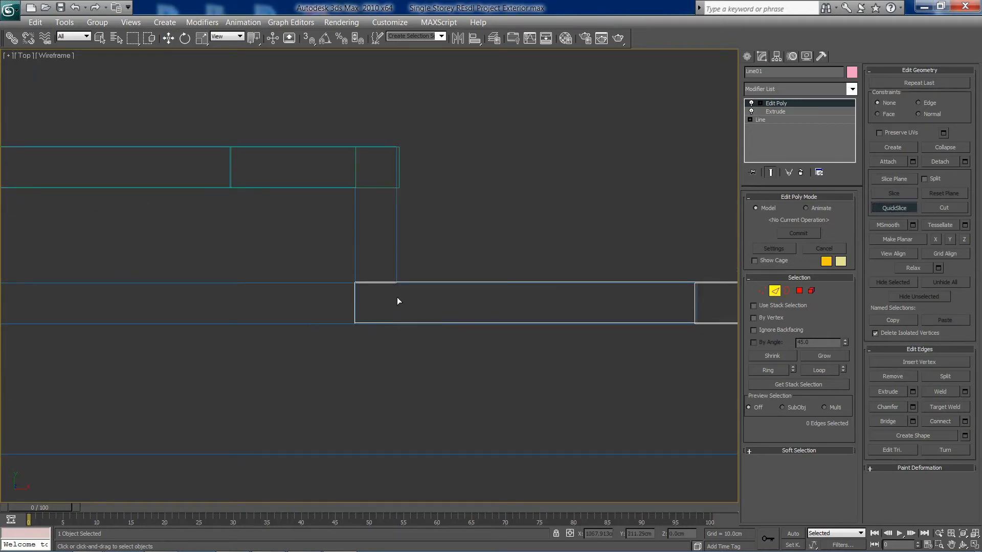
left_click(396, 286)
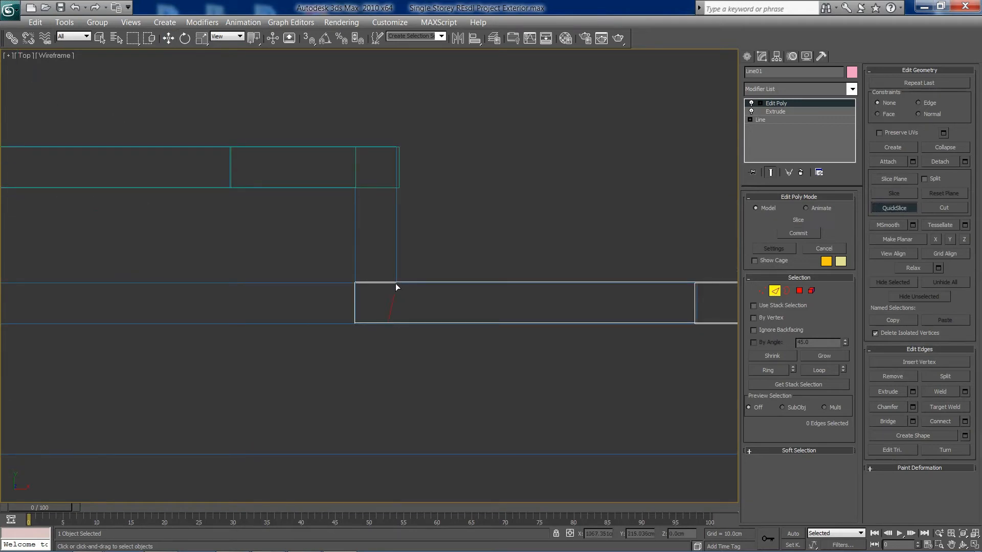
left_click(397, 328)
QuickSlice the gabled wall near its right end in line with the other return wall's inner face, and end slicing.
middle_click_drag(562, 356, 133, 360)
middle_click_drag(486, 348, 241, 302)
scroll(241, 305, "down", 3)
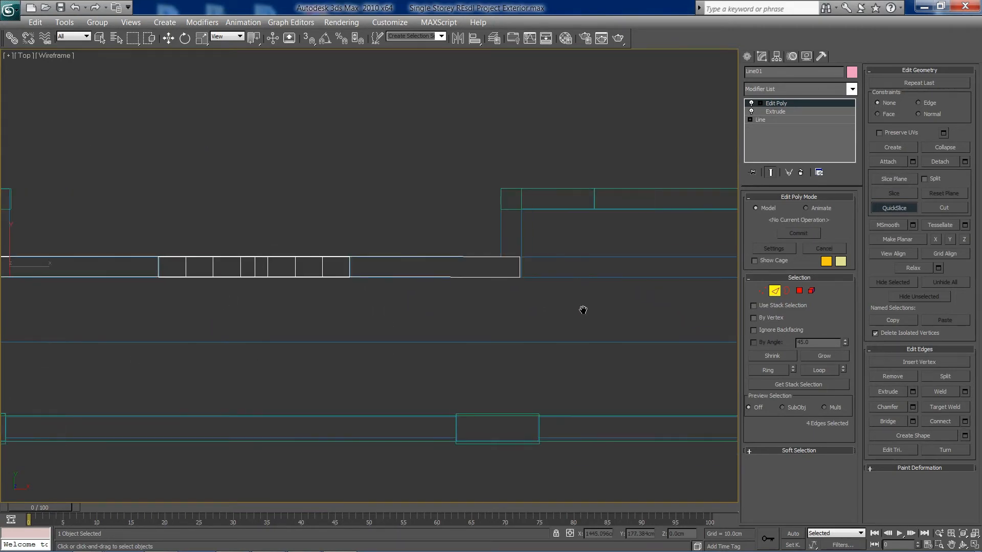
scroll(532, 287, "up", 3)
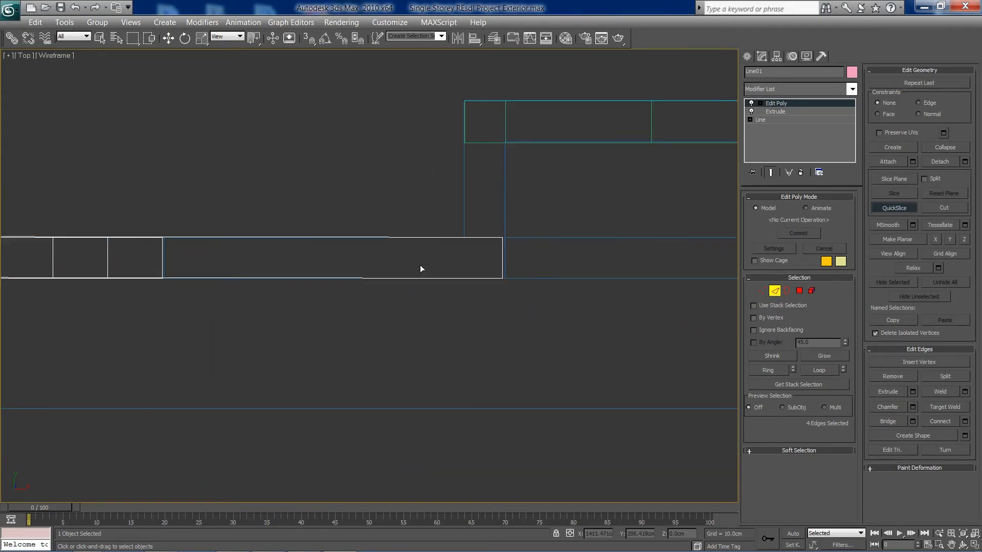
left_click(464, 237)
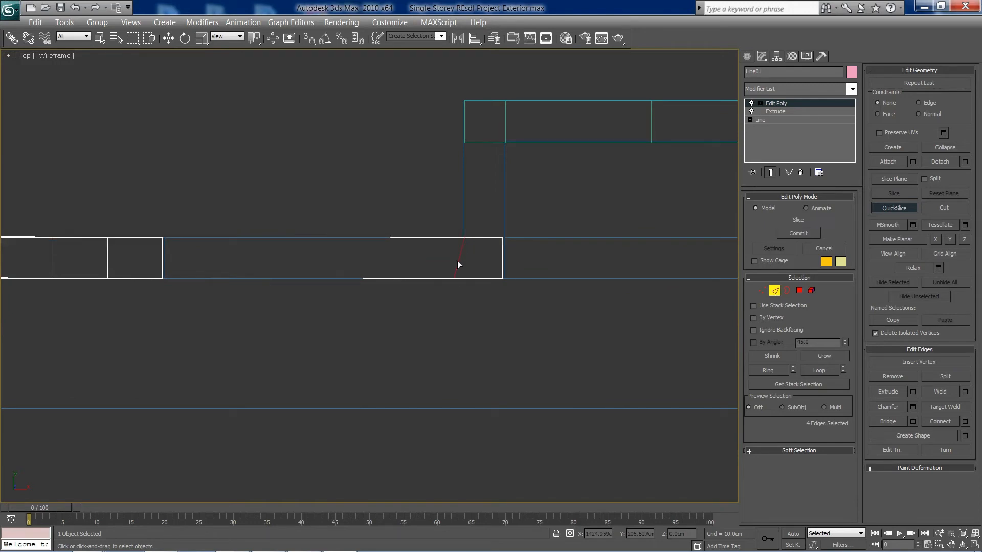
left_click(465, 318)
right_click(465, 318)
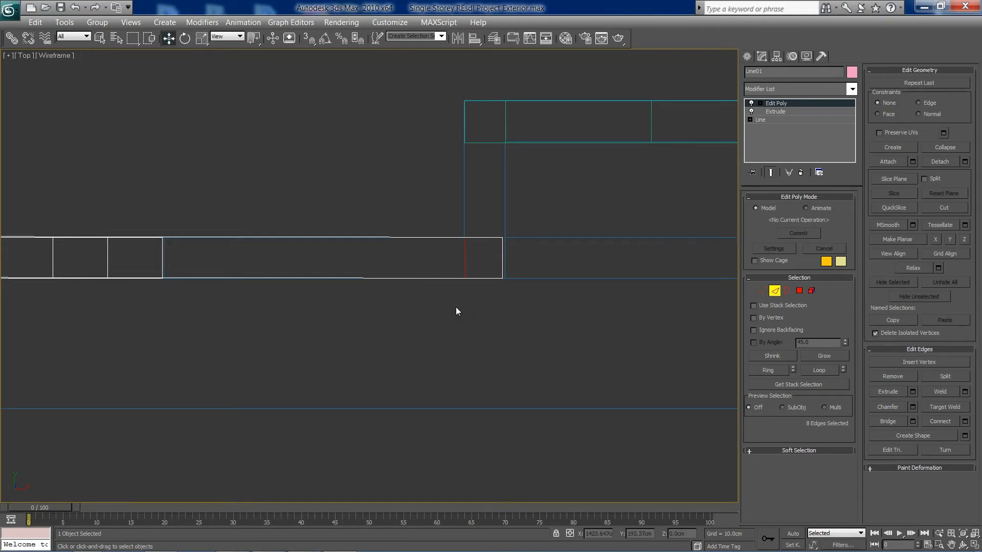
Examine the two vertical cuts on the gabled wall from the Front view and an orbited Perspective view.
scroll(455, 307, "down", 3)
key("alt+w")
right_click(581, 149)
key("alt+w")
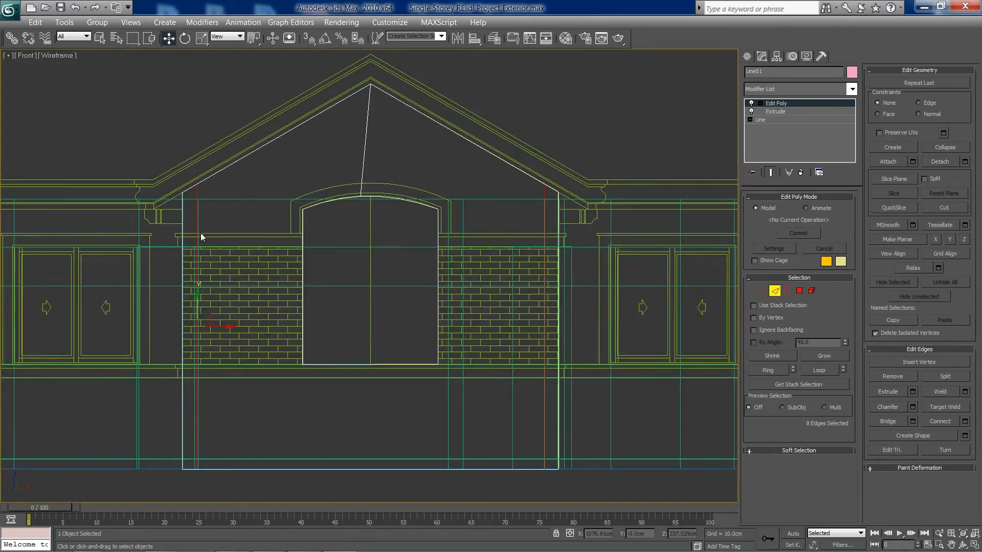
key("alt+w")
right_click(460, 379)
key("alt+w")
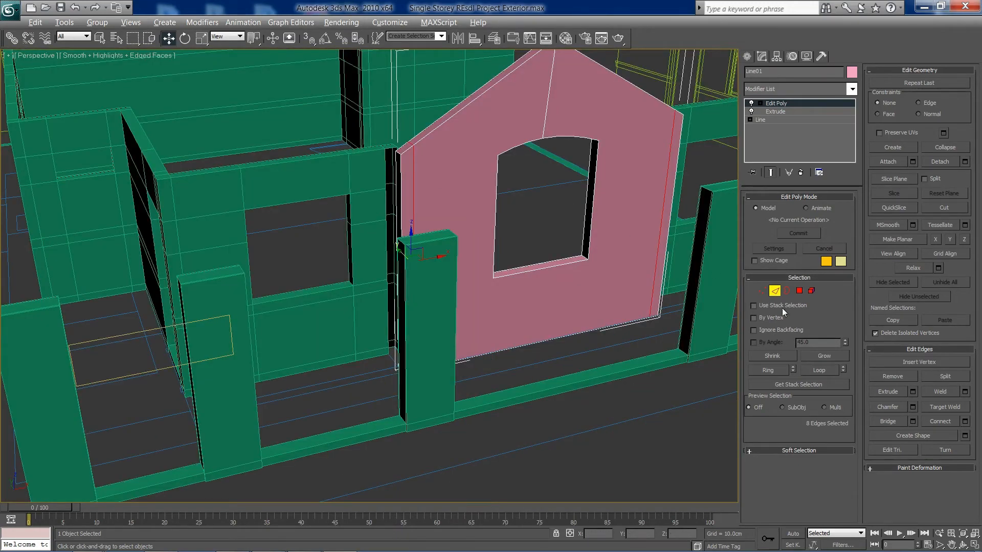
key("ctrl+r")
left_click_drag(362, 282, 458, 269)
middle_click_drag(512, 245, 464, 266)
key("alt+w")
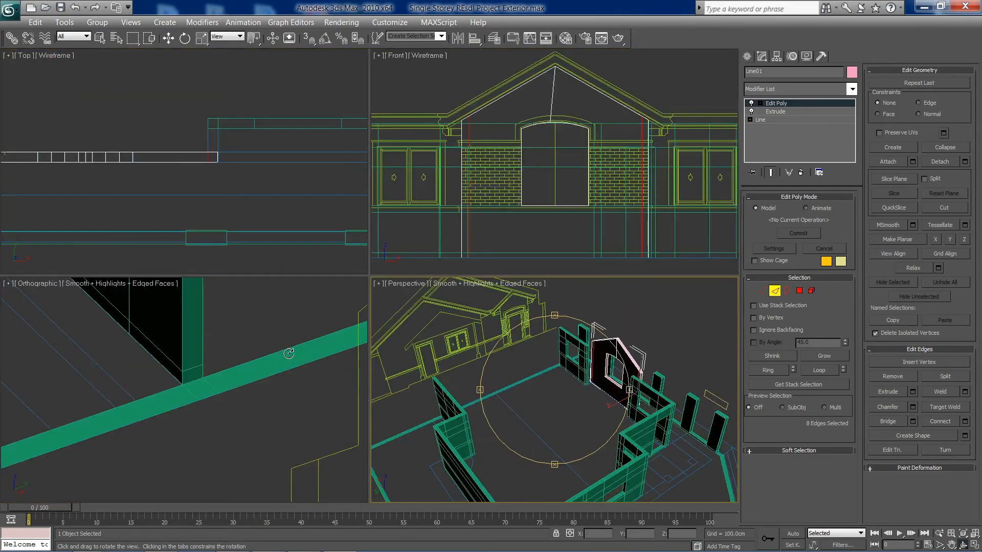
Select the two narrow end polygons on the gabled wall's rear face, working in the Orthographic view.
right_click(290, 357)
key("alt+w")
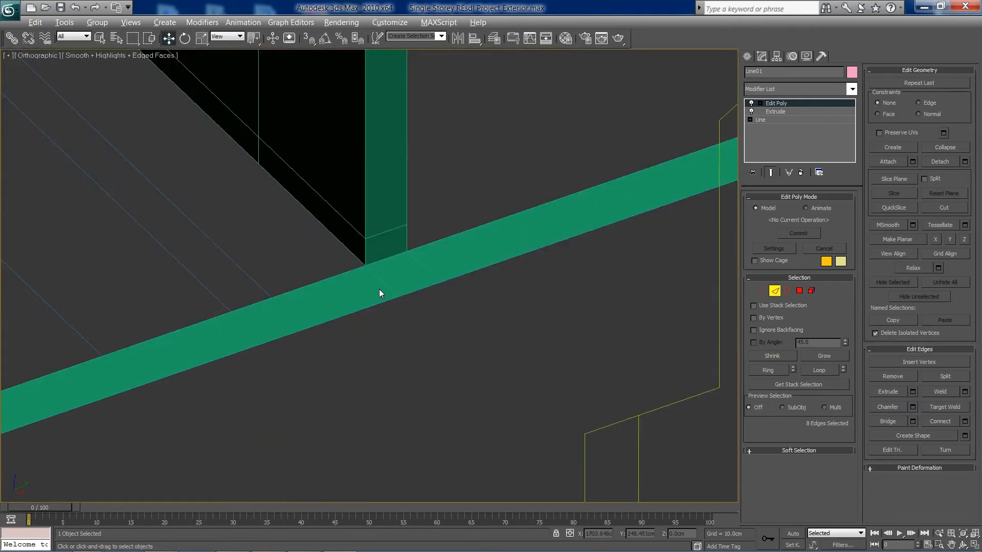
scroll(403, 199, "down", 10)
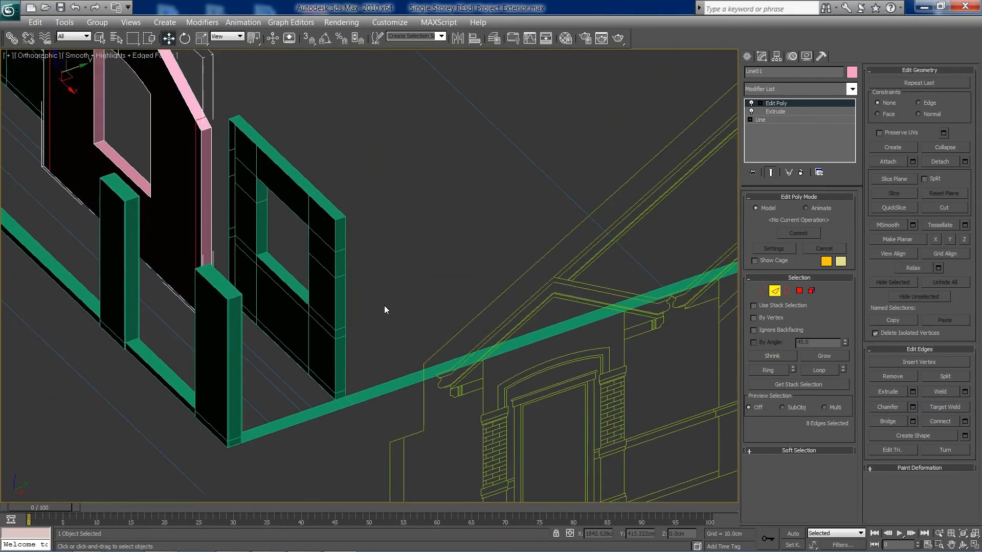
scroll(327, 244, "up", 3)
key("ctrl+r")
left_click_drag(350, 310, 368, 330)
key("w")
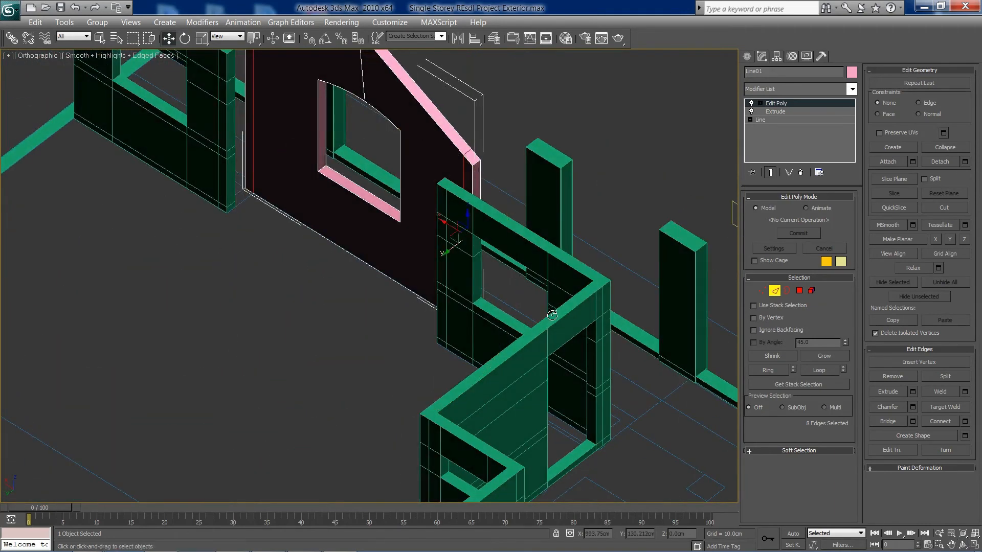
left_click(800, 292)
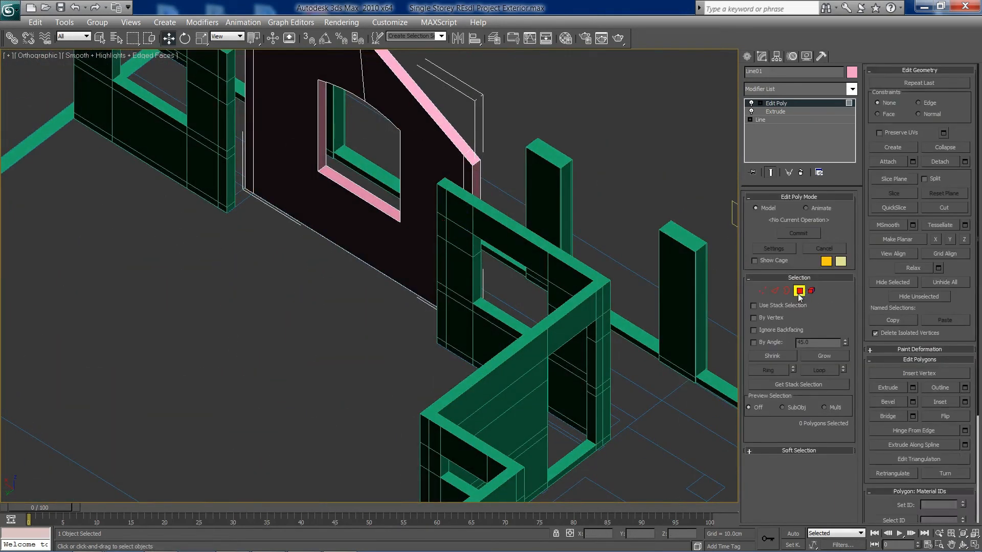
left_click(471, 169)
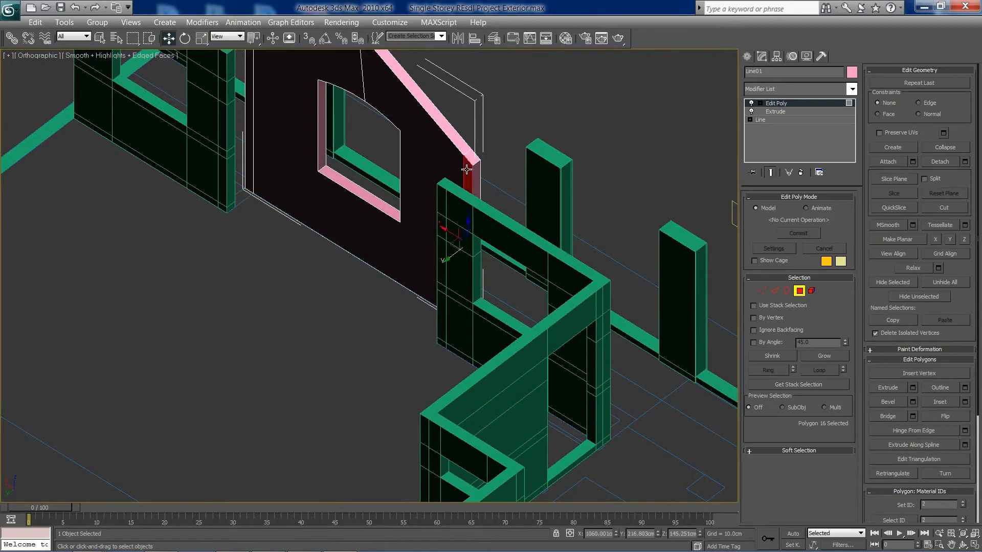
middle_click_drag(230, 129, 347, 250)
left_click(365, 208, "ctrl")
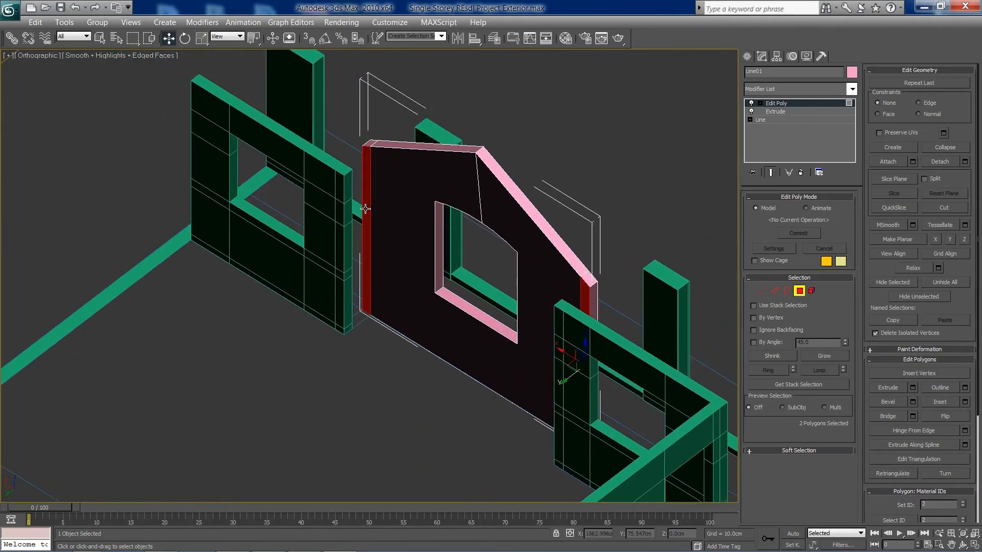
Extrude the gabled wall's two selected rear end polygons with the Group type and a height of 0 cm.
key("alt+w")
right_click(220, 210)
key("alt+w")
scroll(219, 209, "down", 2)
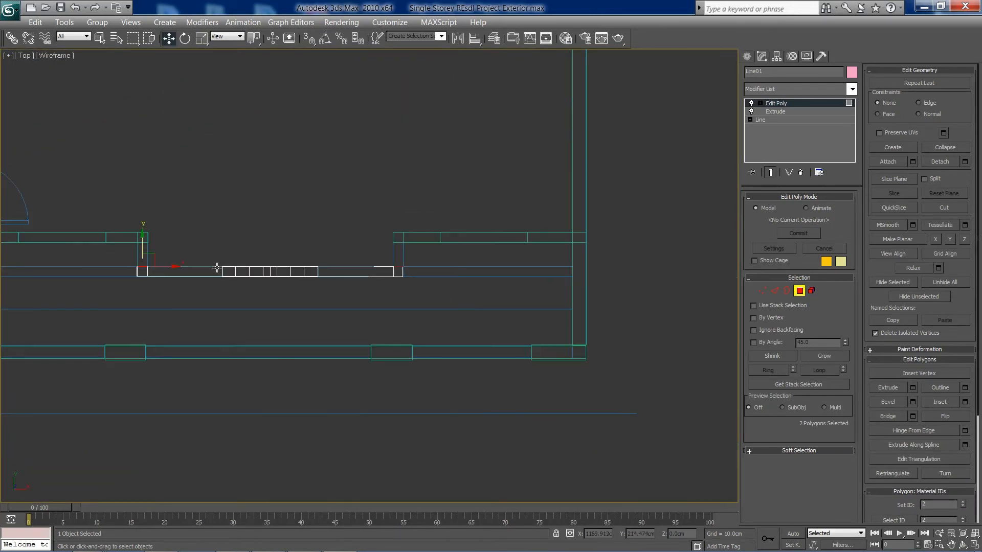
middle_click_drag(214, 268, 383, 282)
scroll(384, 281, "up", 1)
scroll(383, 282, "up", 1)
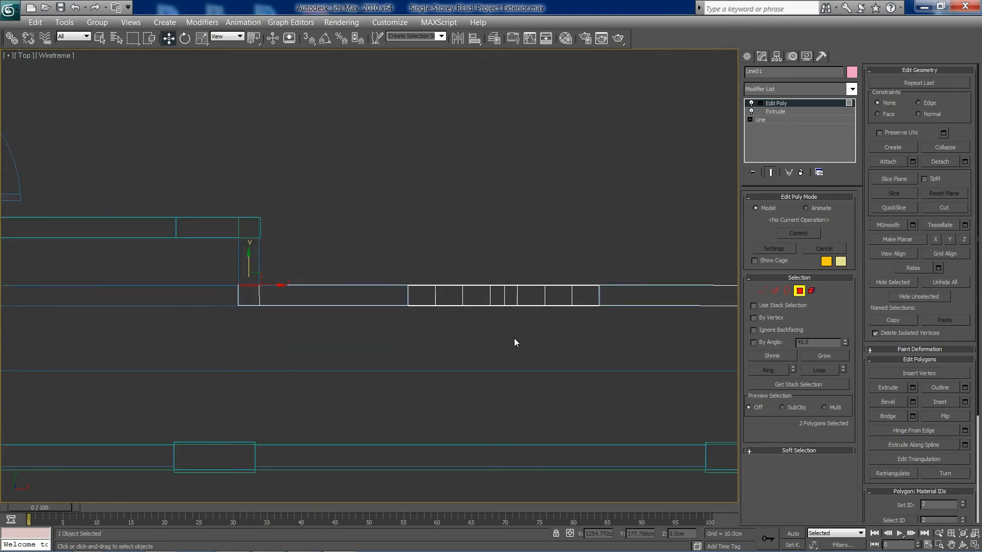
left_click(912, 387)
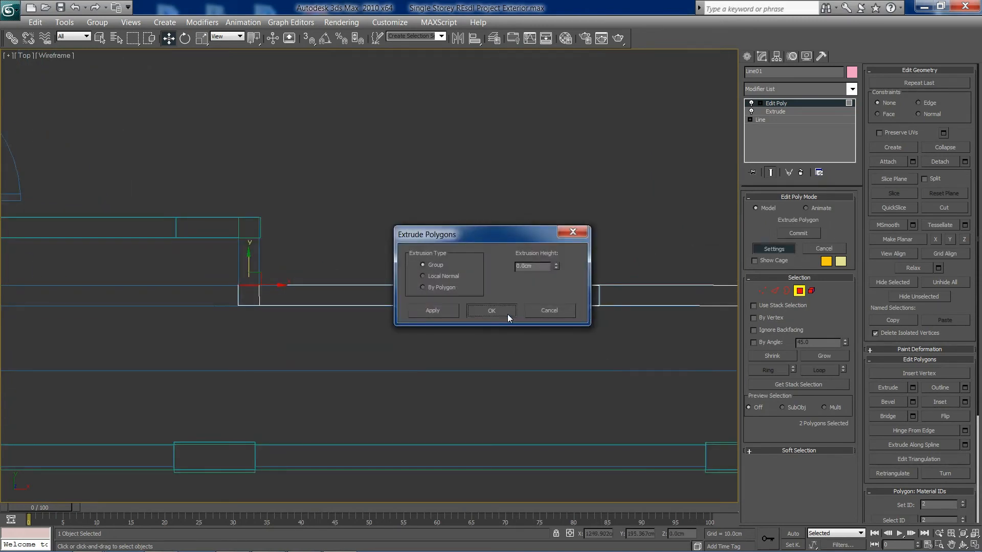
left_click(507, 314)
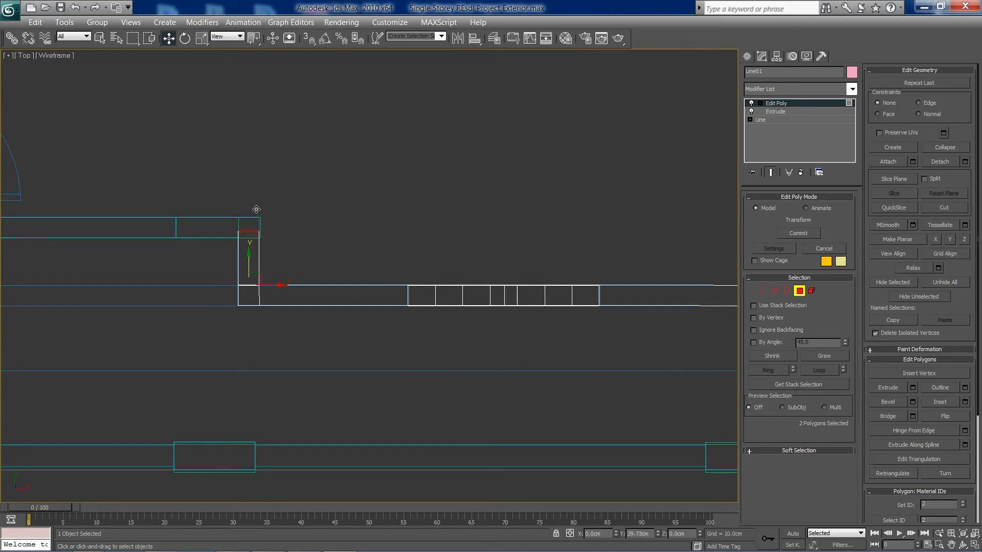
Move the extruded end polygons back along Y to the rear face of the adjoining walls, then leave polygon editing.
left_click_drag(257, 209, 259, 195)
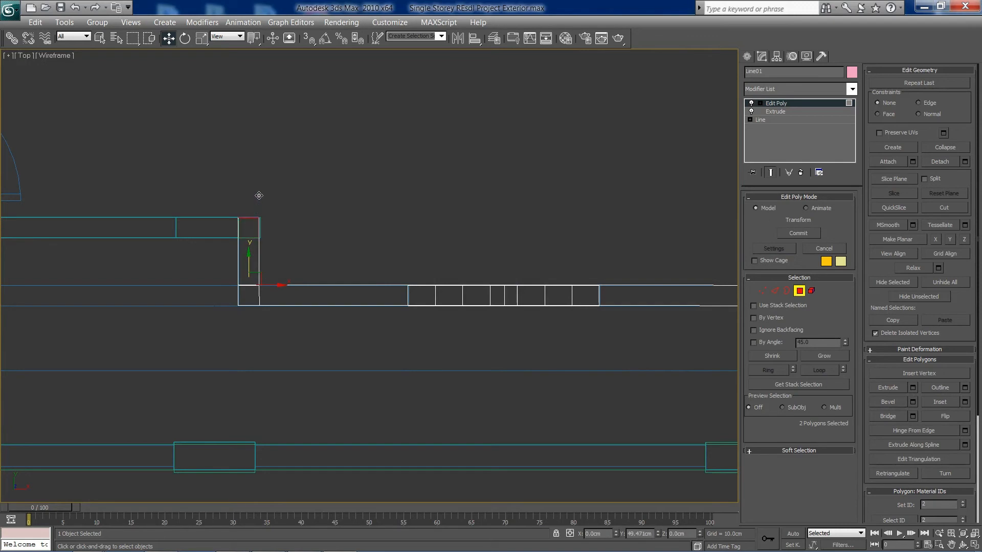
left_click(799, 290)
key("alt+w")
right_click(340, 369)
key("alt+w")
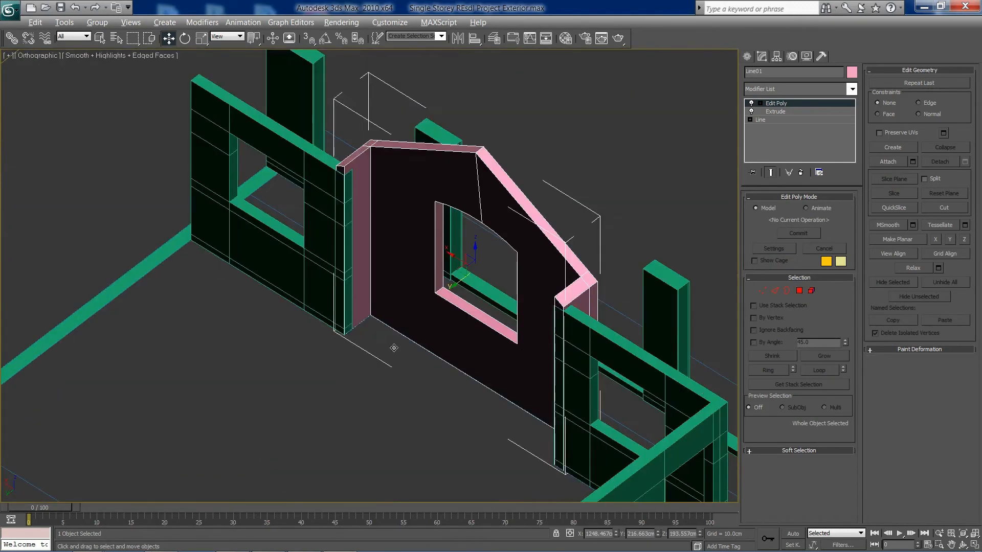
key("ctrl+r")
left_click_drag(482, 326, 348, 308)
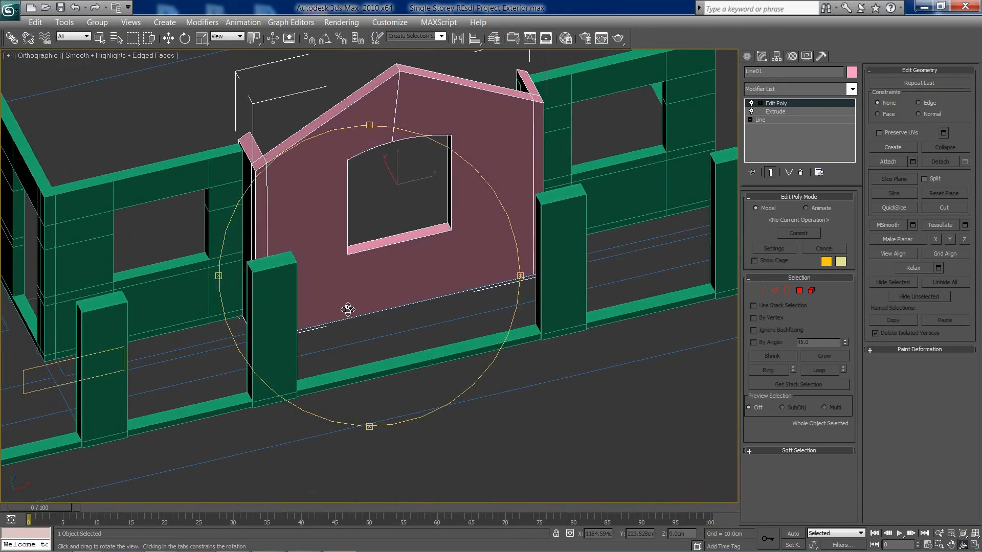
Switch the enlarged Front viewport to the Left view of the side elevation and clear the selection.
key("alt+w")
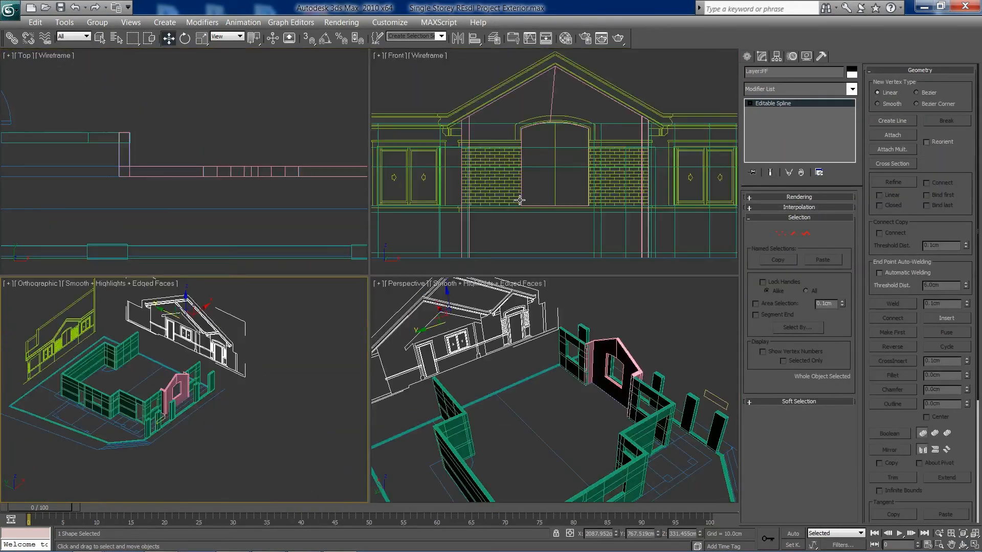
right_click(520, 200)
key("alt+w")
scroll(430, 329, "down", 6)
middle_click_drag(393, 265, 395, 276)
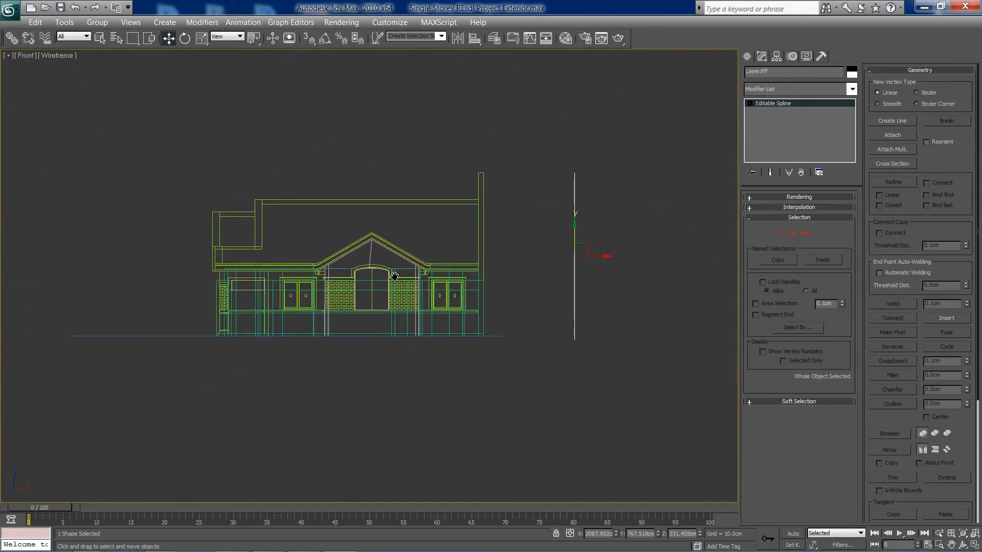
key("l")
middle_click_drag(370, 210, 639, 291)
scroll(645, 296, "up", 2)
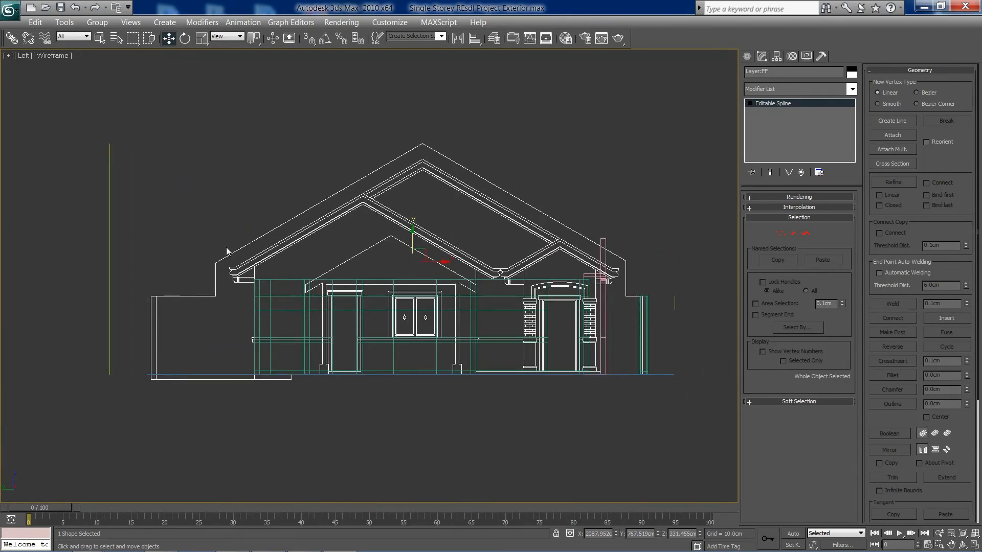
left_click(682, 134)
Start a Line spline along the side elevation's outer outline, from the front ground corner over the boundary wall step and eave to the ridge.
left_click(748, 57)
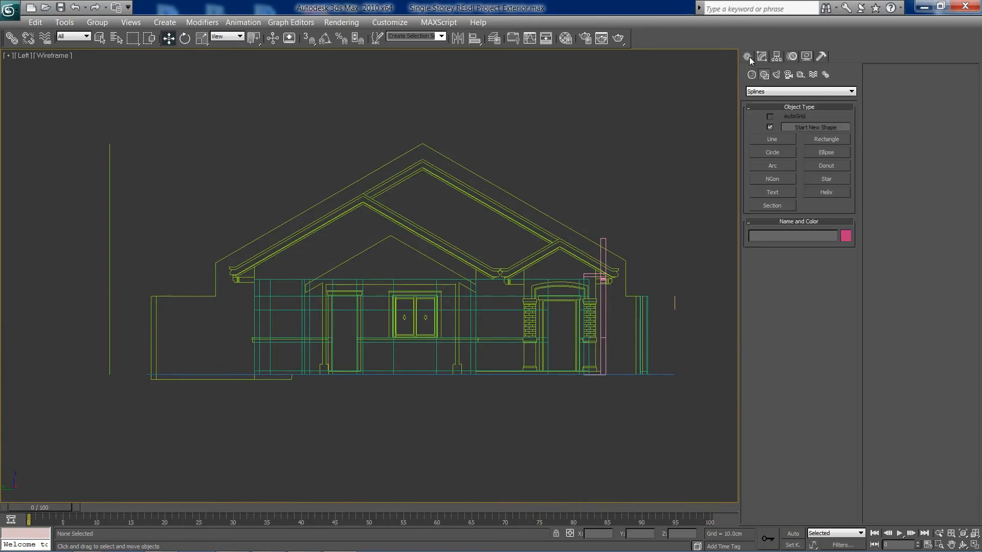
left_click(772, 139)
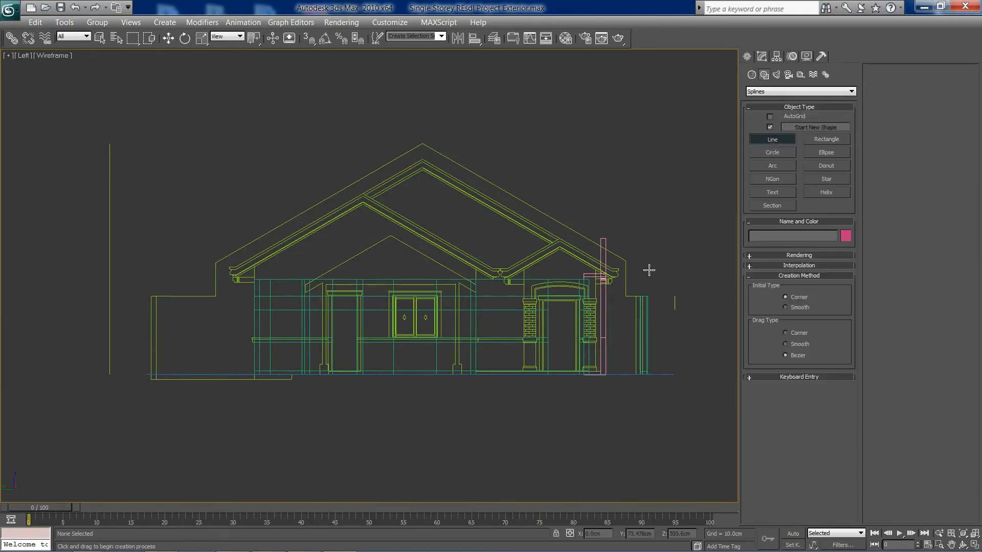
left_click(648, 375)
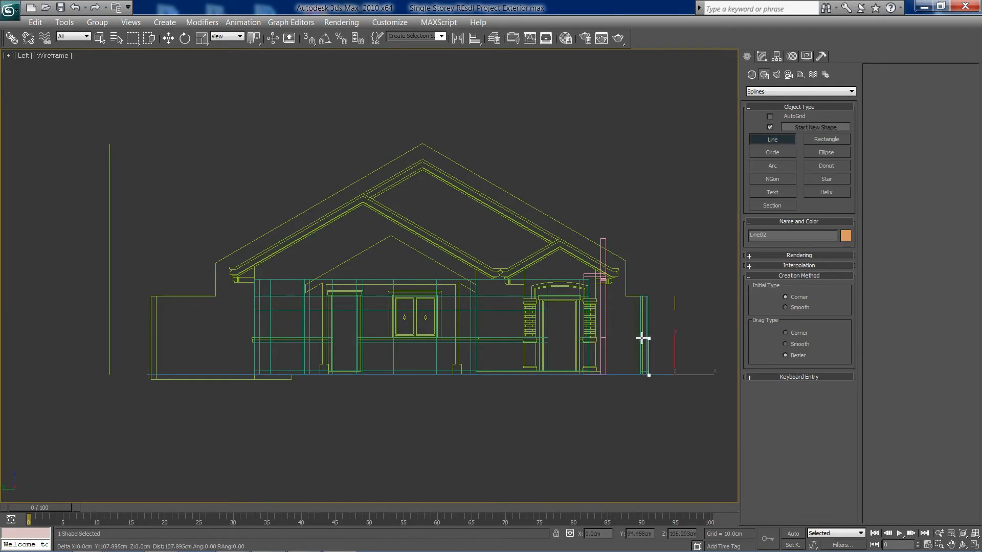
left_click(648, 296)
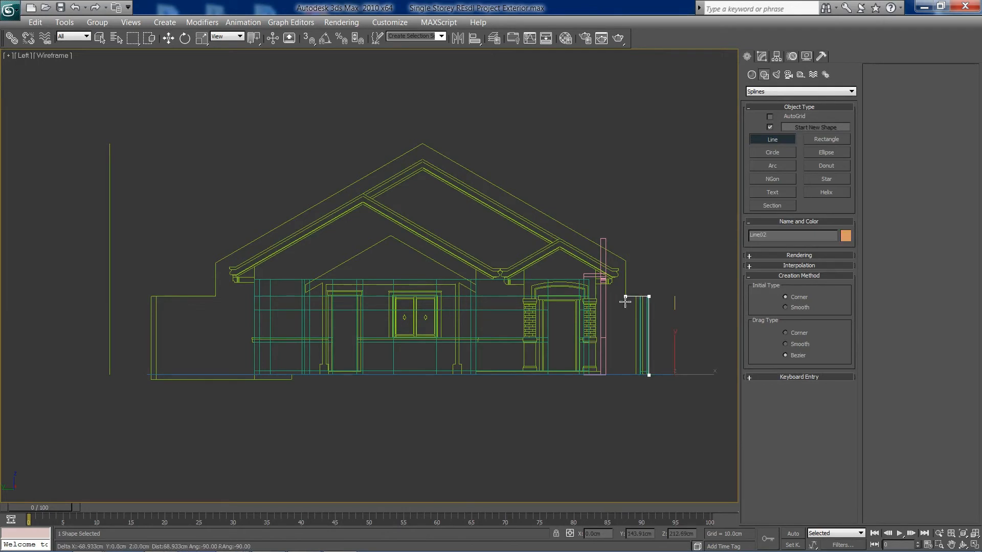
left_click(625, 296)
left_click(625, 260)
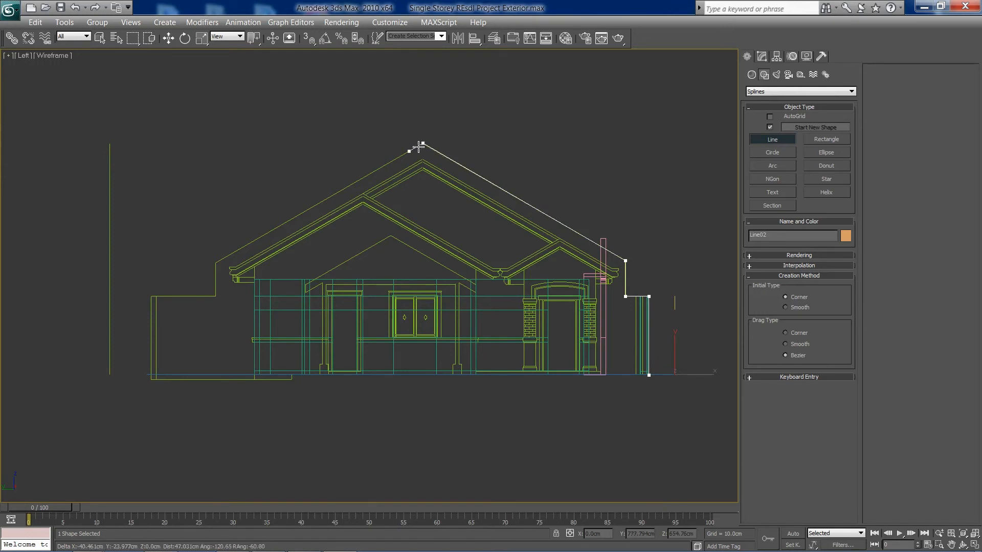
left_click(422, 143)
Continue the outline down the rear roof slope, over the rear boundary wall to the ground, and close the spline at its starting point.
left_click(216, 262)
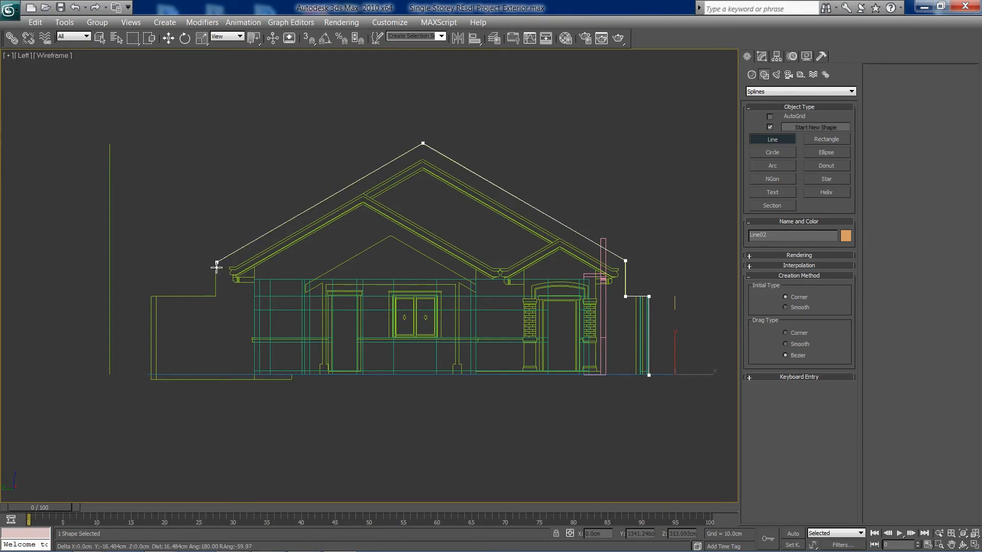
left_click(216, 295)
left_click(151, 296)
left_click(152, 375)
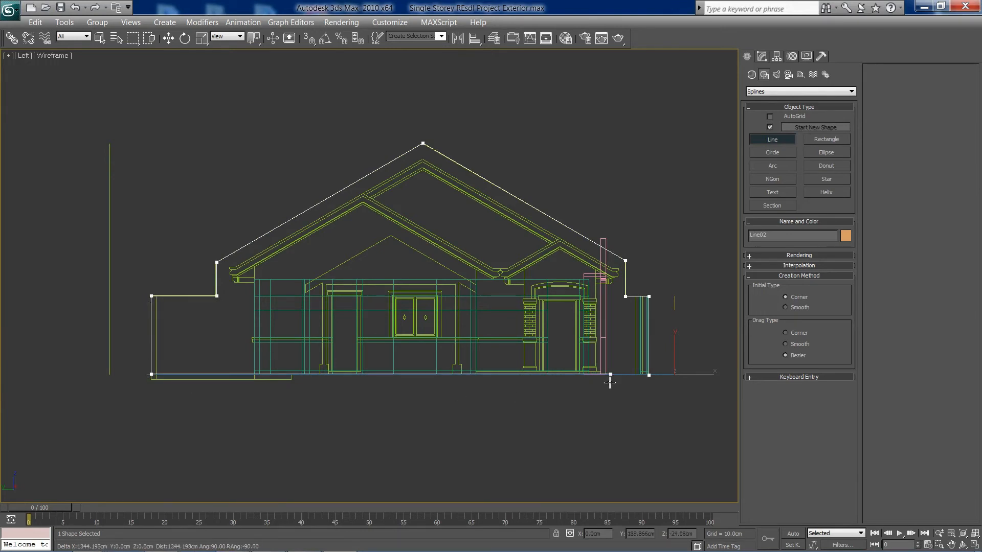
left_click(648, 375)
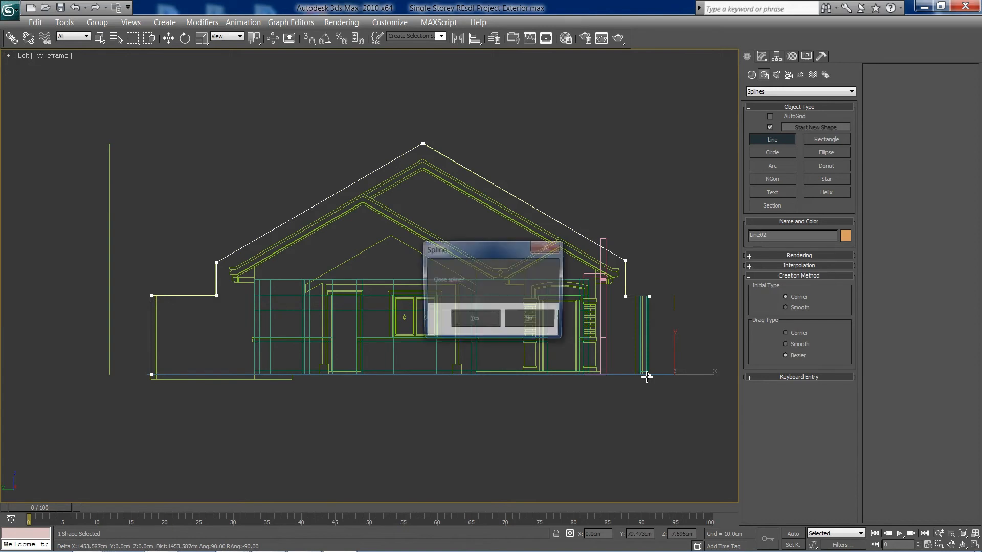
left_click(474, 319)
Move the closed side profile along X in the Top view onto the inner face of the plan's right-hand boundary wall.
key("alt+w")
right_click(284, 170)
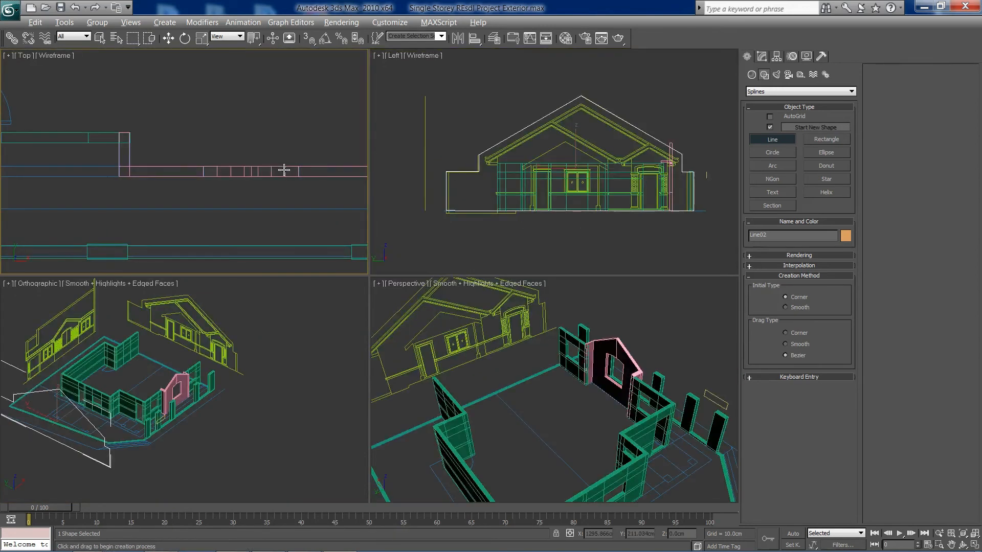
key("alt+w")
scroll(328, 230, "down", 6)
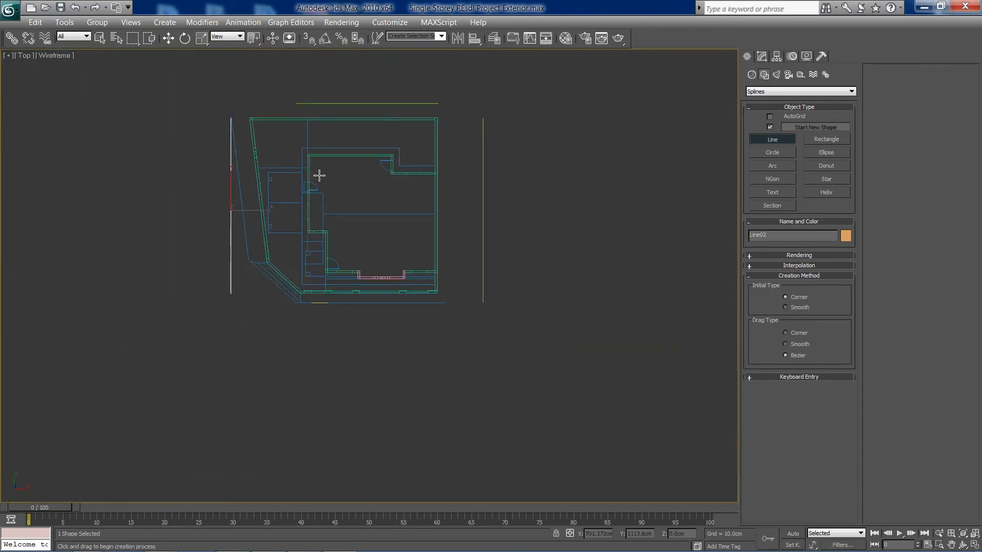
left_click(169, 39)
left_click_drag(250, 209, 474, 211)
scroll(474, 213, "up", 5)
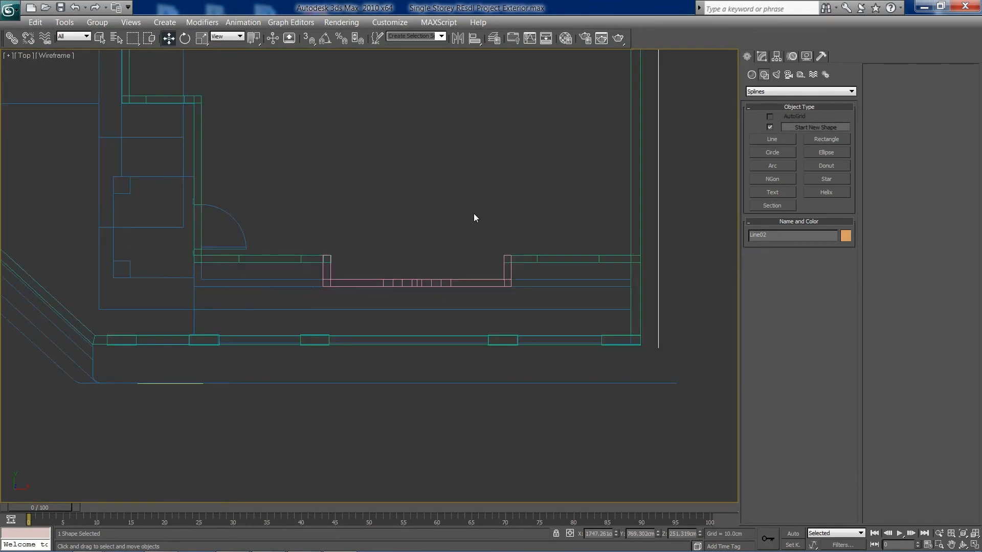
middle_click_drag(474, 214, 411, 291)
left_click_drag(549, 153, 521, 153)
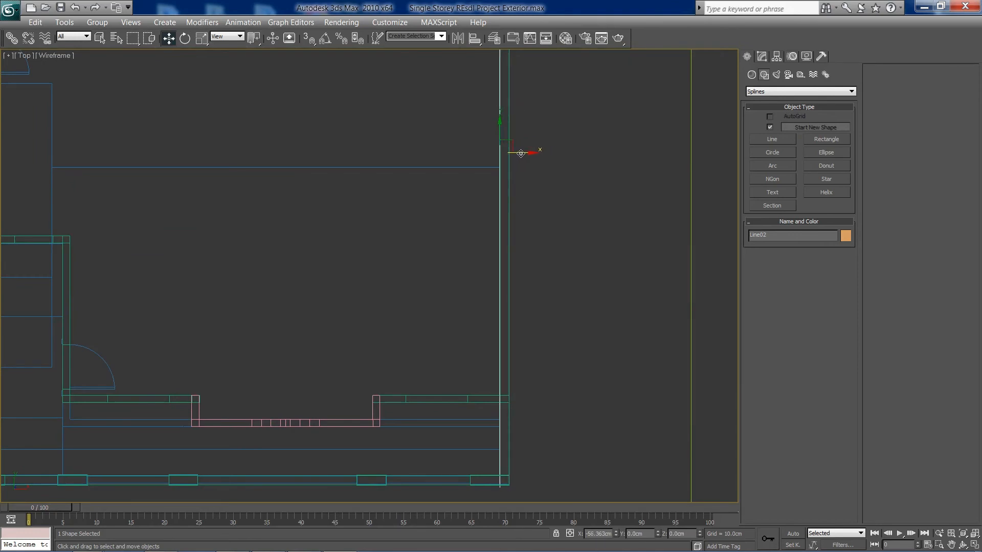
Examine the side profile's placement against the boundary wall from several angles in the Orthographic view.
key("alt+w")
right_click(243, 373)
key("alt+w")
middle_click_drag(371, 260, 372, 281)
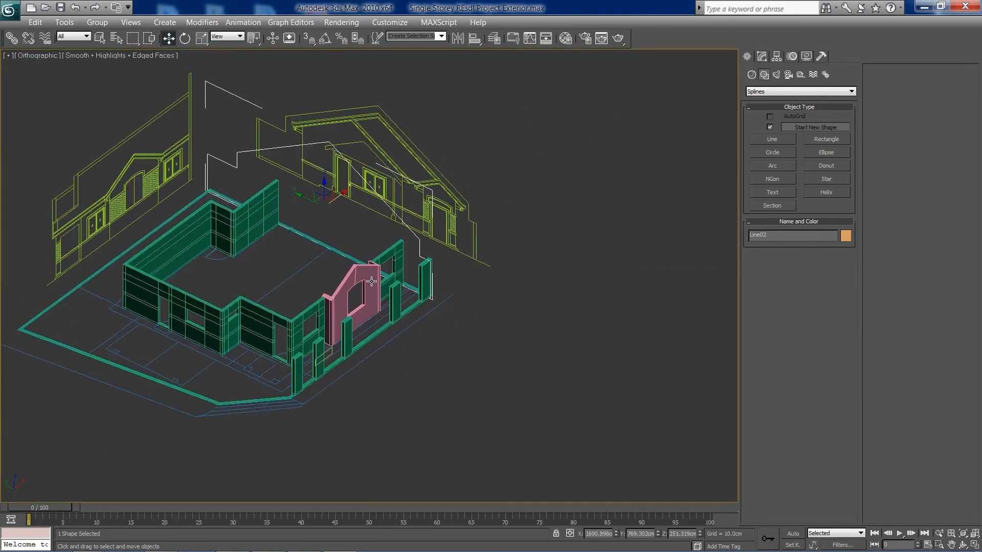
key("ctrl+r")
left_click_drag(379, 286, 307, 282)
scroll(323, 281, "up", 5)
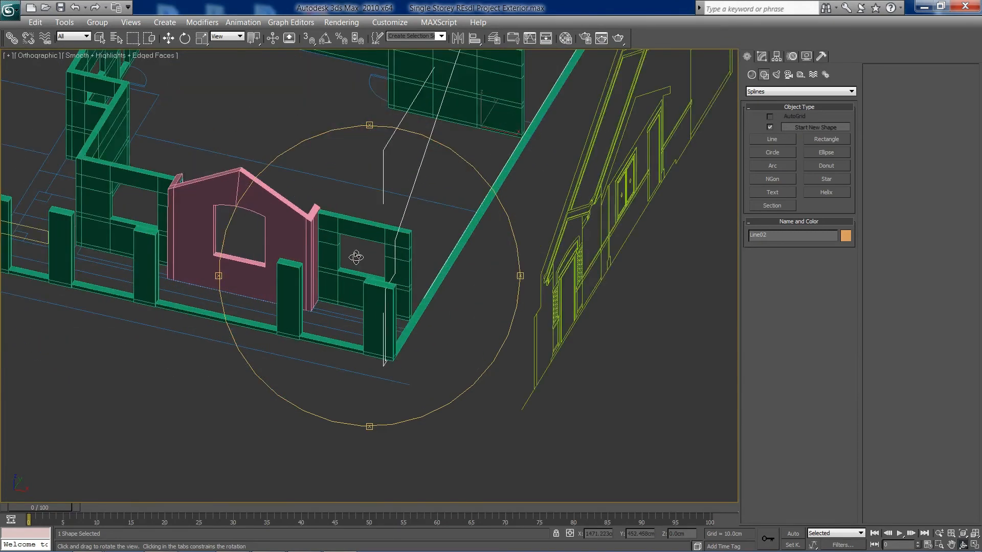
left_click_drag(358, 335, 425, 333)
right_click(425, 333)
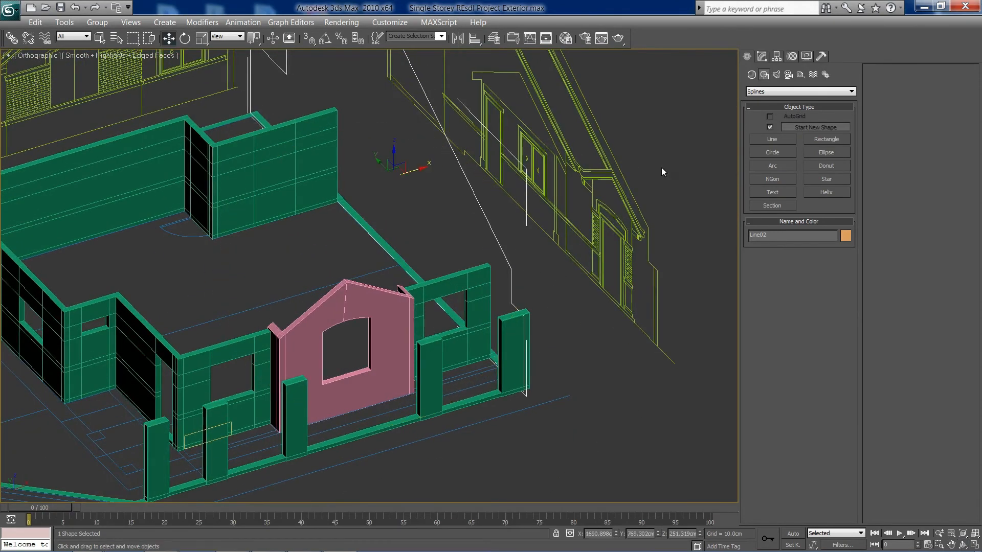
Apply an Extrude modifier to the side profile with an amount of 15 cm.
left_click(762, 57)
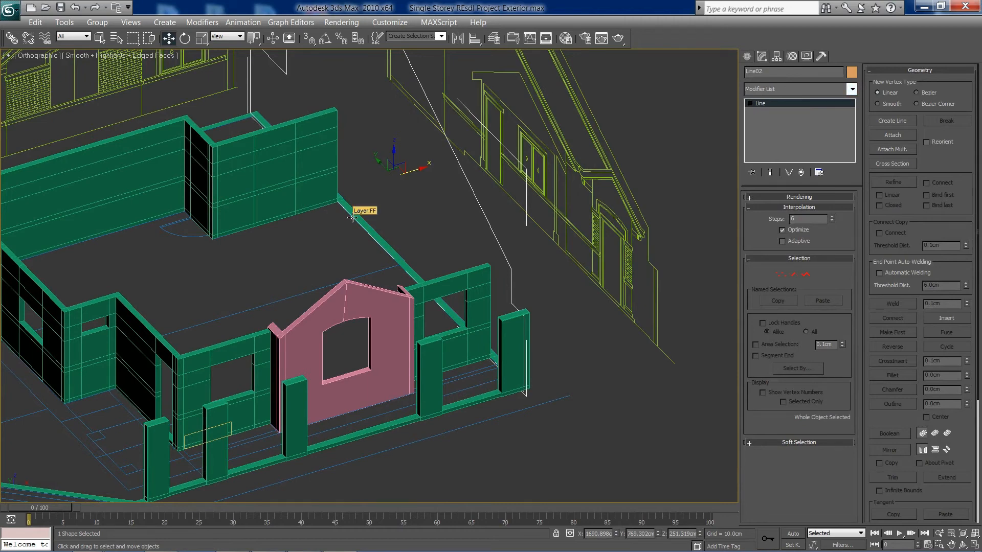
left_click(852, 90)
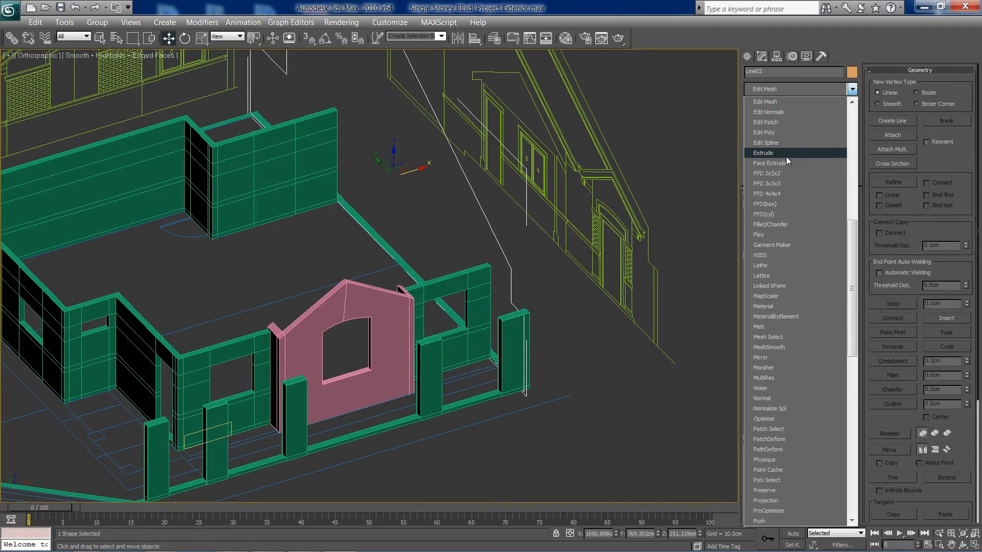
left_click(786, 155)
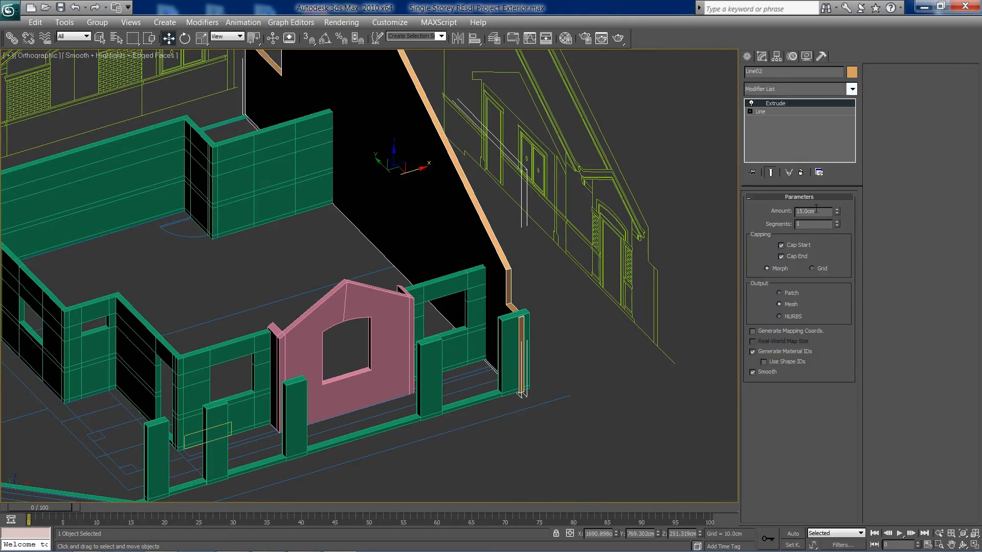
Move the extruded side wall along X in the Top view to line up with the boundary wall's outer face.
key("alt+w")
right_click(173, 164)
key("alt+w")
scroll(491, 164, "up", 5)
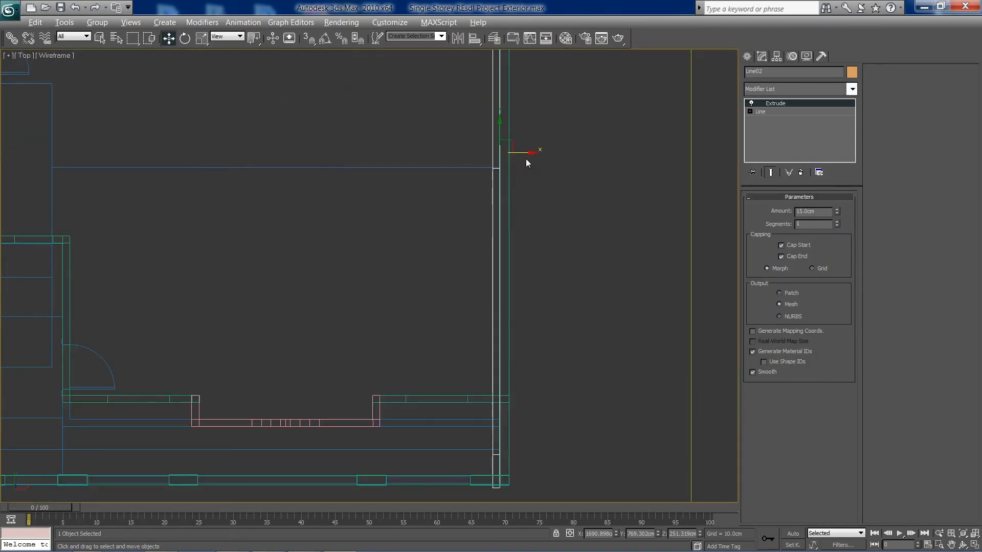
left_click_drag(528, 152, 529, 153)
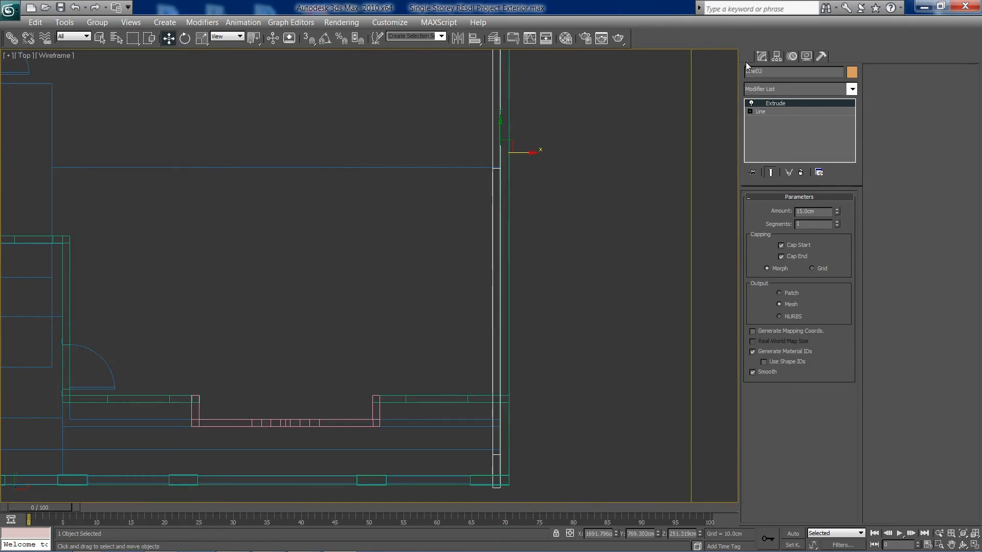
left_click_drag(517, 153, 526, 150)
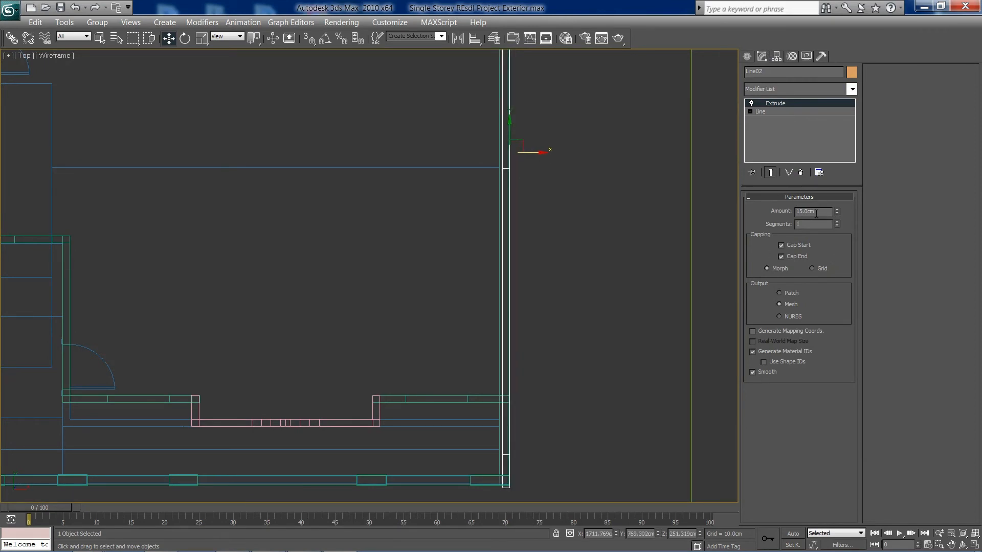
Set the side wall's extrusion amount to 20 cm and nudge it along X to match the boundary wall.
type("20")
key("Return")
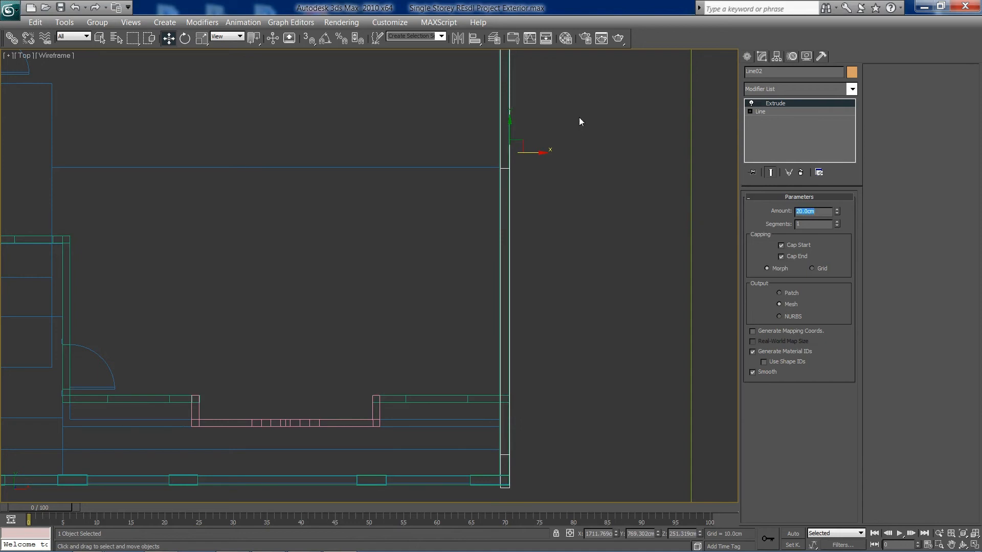
left_click_drag(532, 154, 532, 153)
Select the low boundary wall object under the new side wall from below in the Orthographic view.
key("alt+w")
right_click(272, 360)
key("alt+w")
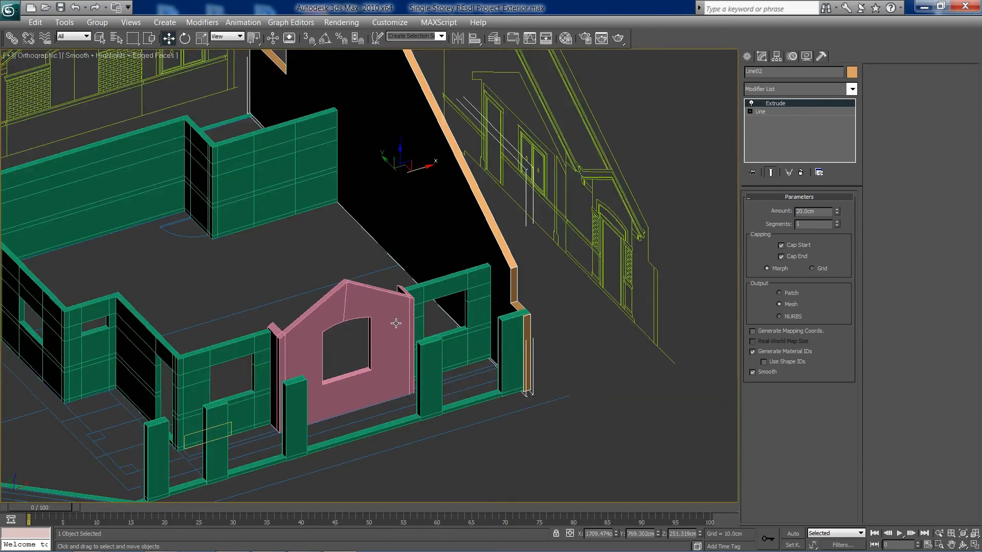
key("e")
middle_click_drag(396, 323, 406, 252, "alt")
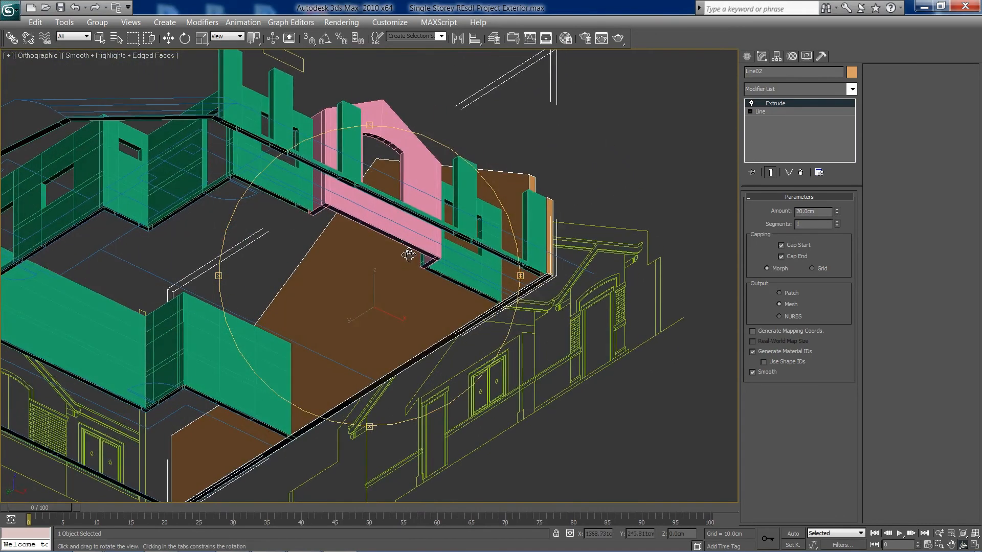
key("w")
left_click(393, 373)
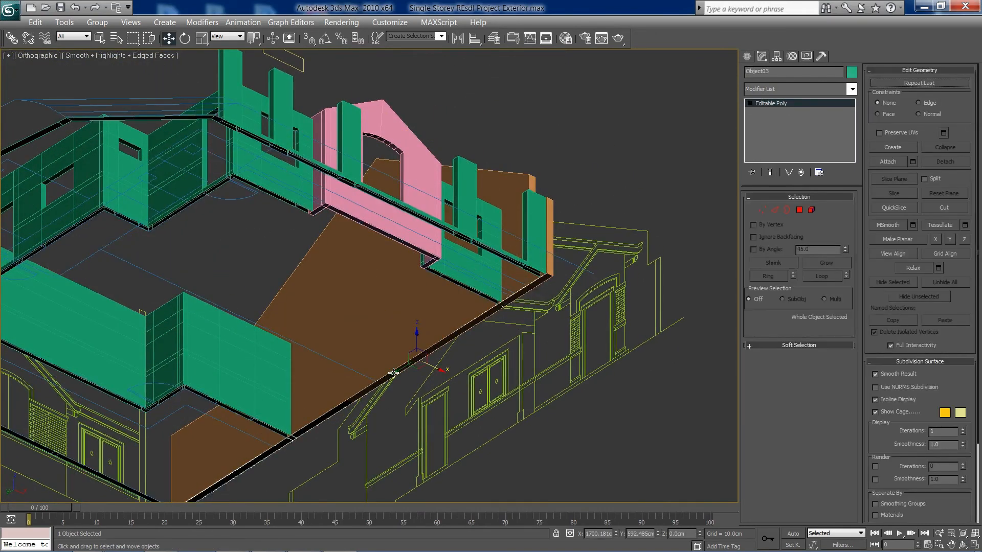
Convert the extruded gabled side wall to an Editable Poly.
key("ctrl+d")
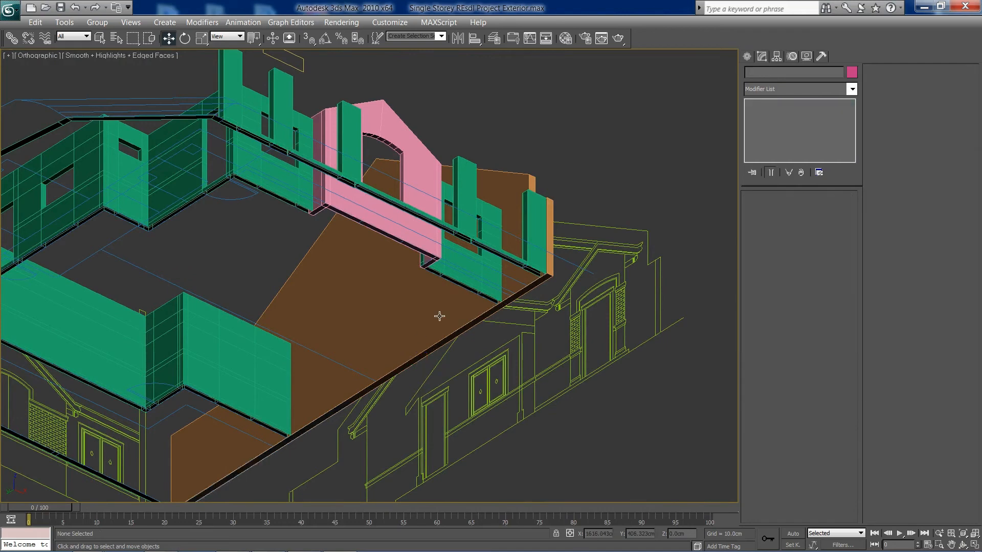
scroll(416, 366, "down", 3)
middle_click_drag(440, 316, 404, 329, "alt")
scroll(409, 332, "down", 3)
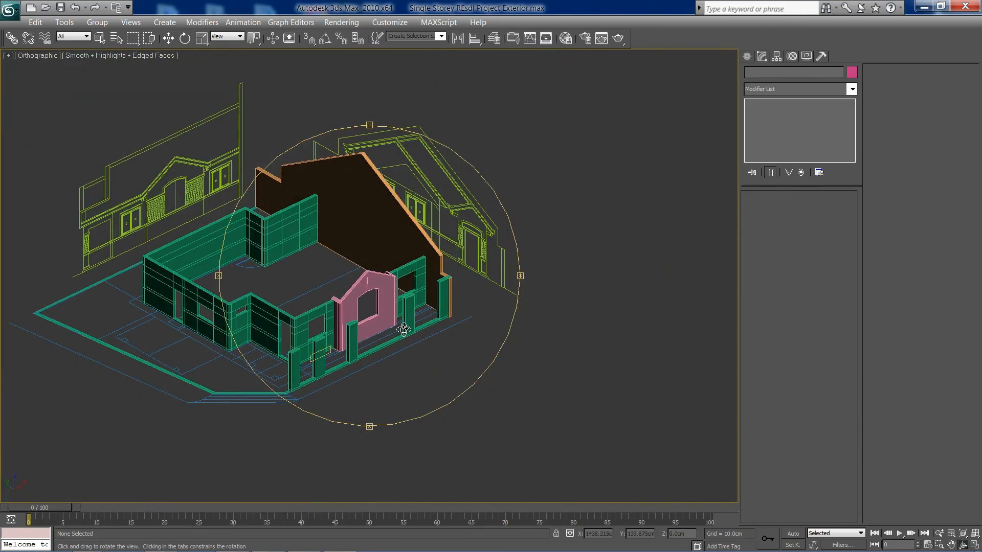
scroll(403, 329, "up", 5)
left_click(569, 309)
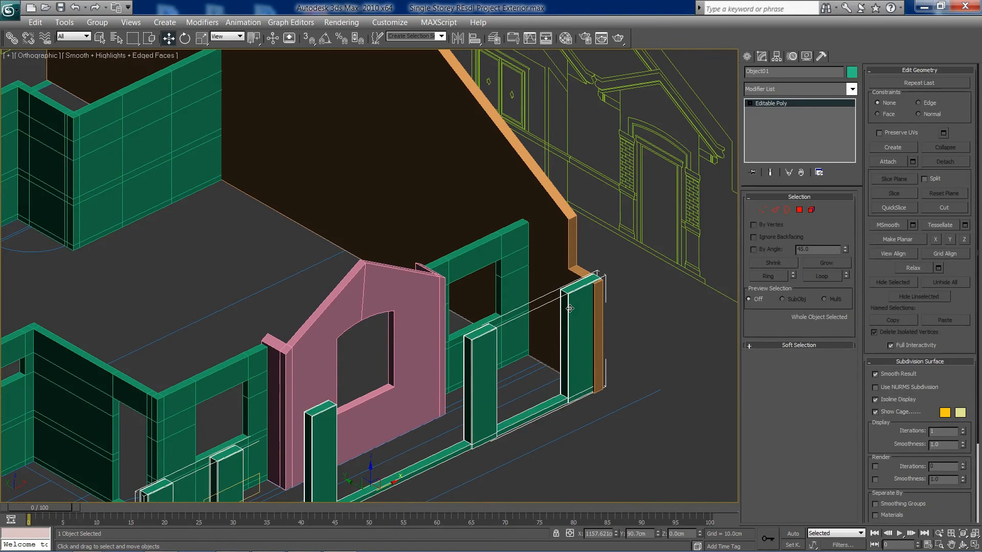
left_click(578, 273)
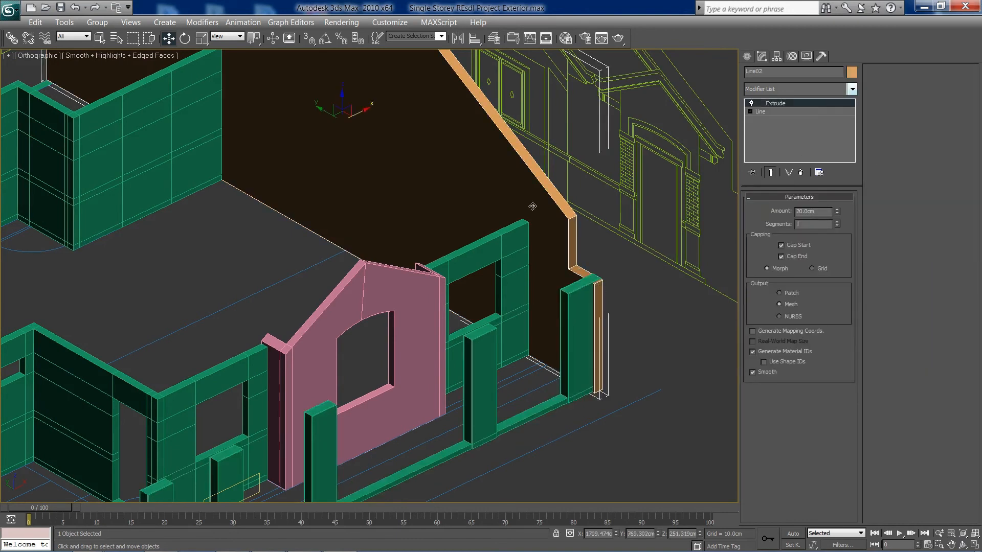
right_click(509, 210)
mouse_move(611, 322)
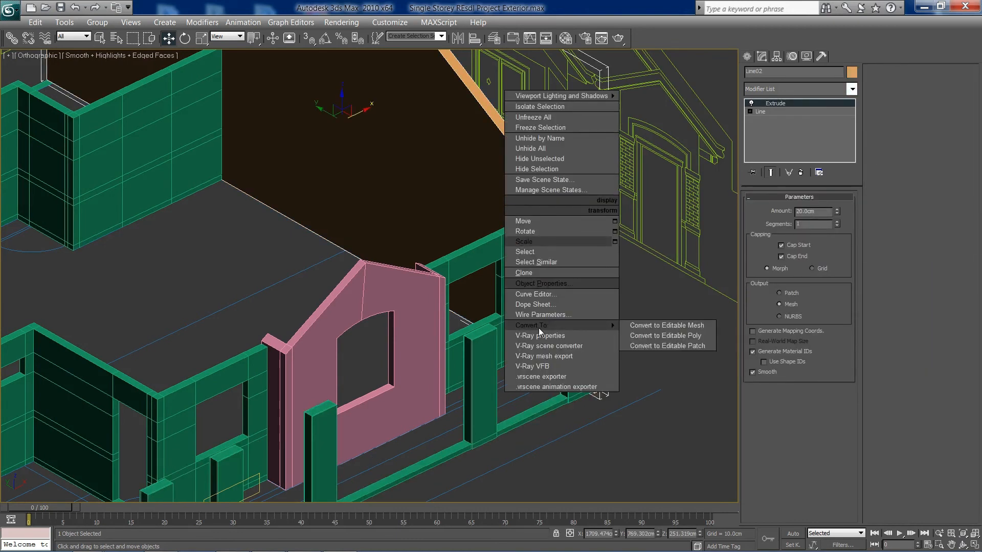
left_click(686, 336)
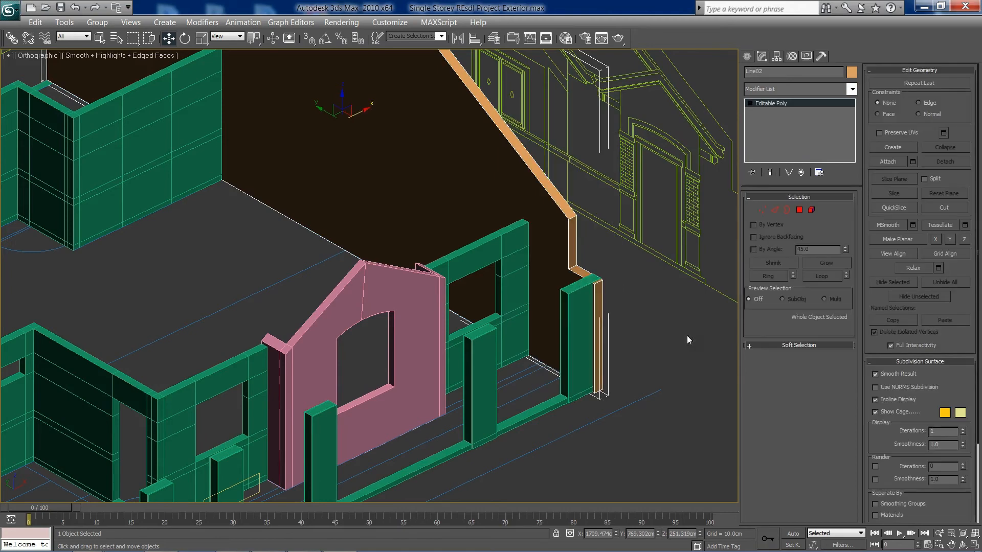
Move the four vertices at the side wall's front end along Y in the Top view to meet the corner post's inner face.
left_click(762, 210)
key("alt+w")
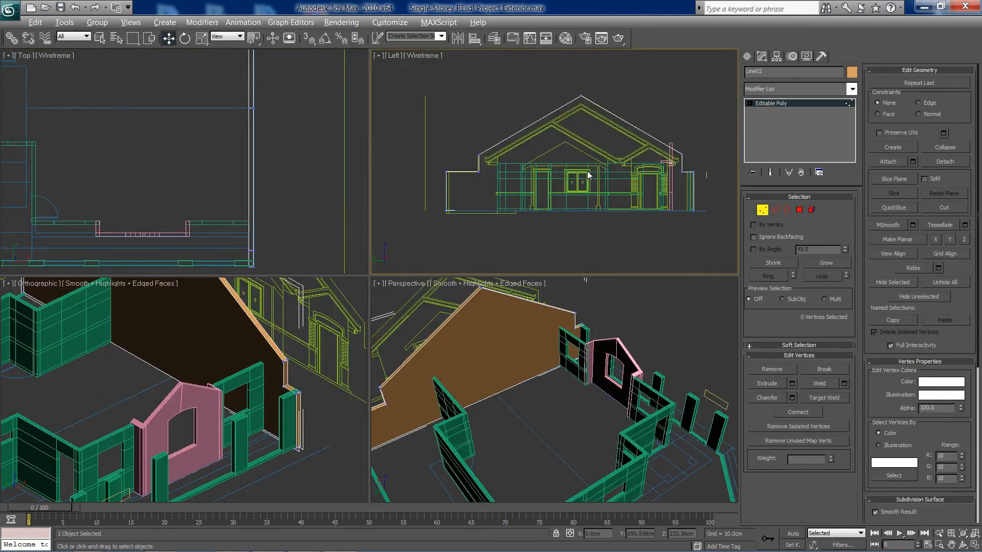
key("alt+w")
scroll(469, 261, "up", 4)
left_click_drag(549, 290, 571, 378)
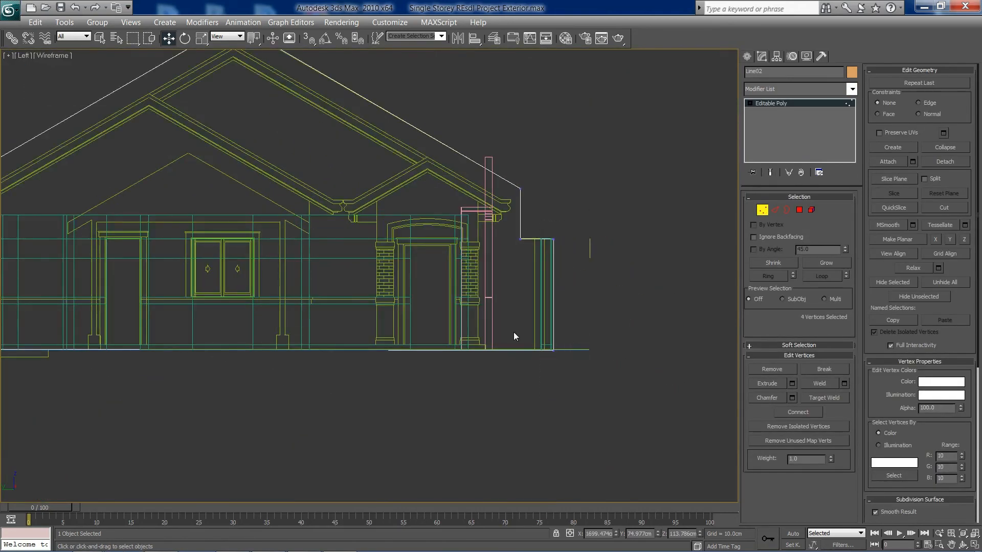
key("alt+w")
key("alt+w")
right_click(262, 192)
left_click(241, 285)
key("alt+w")
right_click(260, 249)
key("alt+w")
middle_click_drag(516, 407, 472, 192)
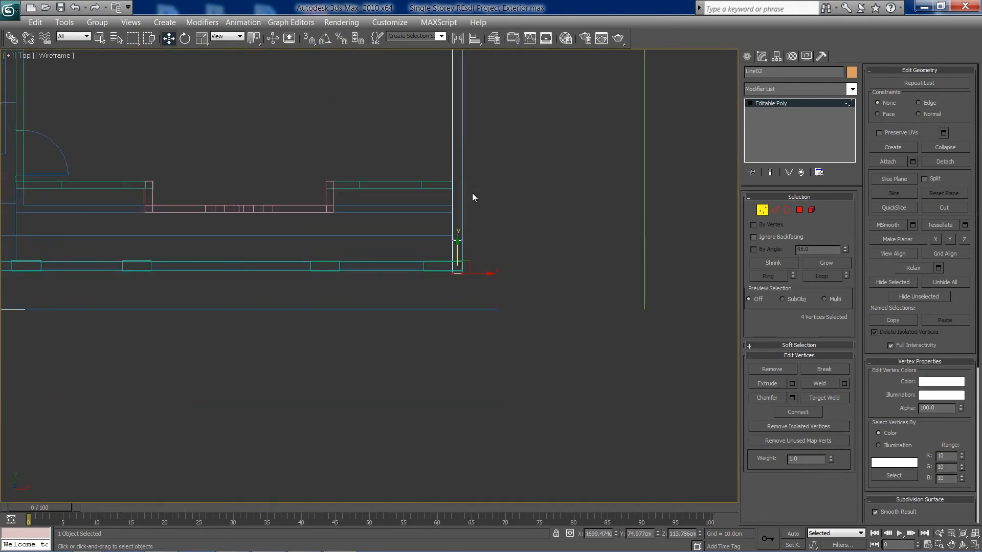
scroll(471, 192, "up", 5)
left_click_drag(613, 240, 626, 204)
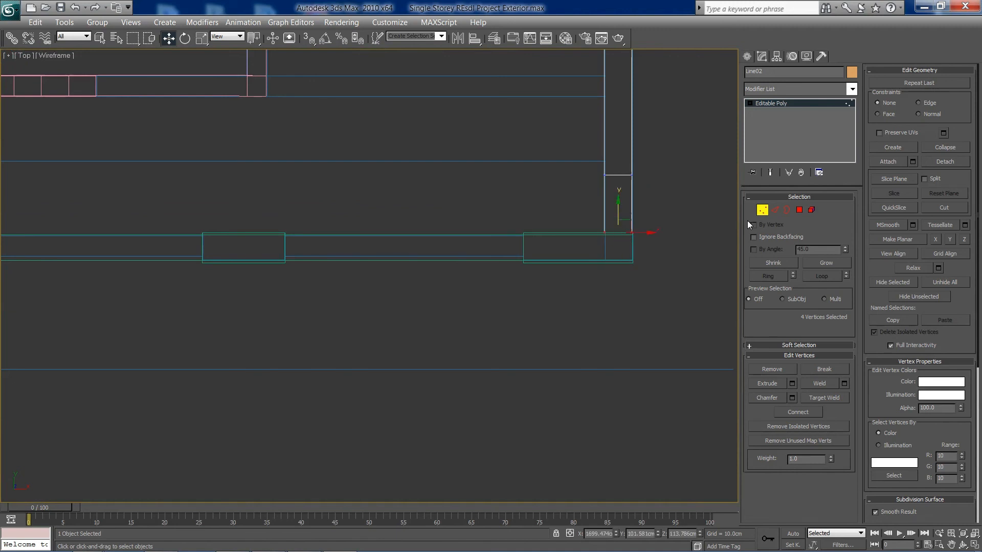
left_click(762, 210)
left_click(645, 258)
Examine the walls from several angles in the Orthographic view and bring up the reference house render in ACDSee Quick View.
key("alt+w")
right_click(323, 375)
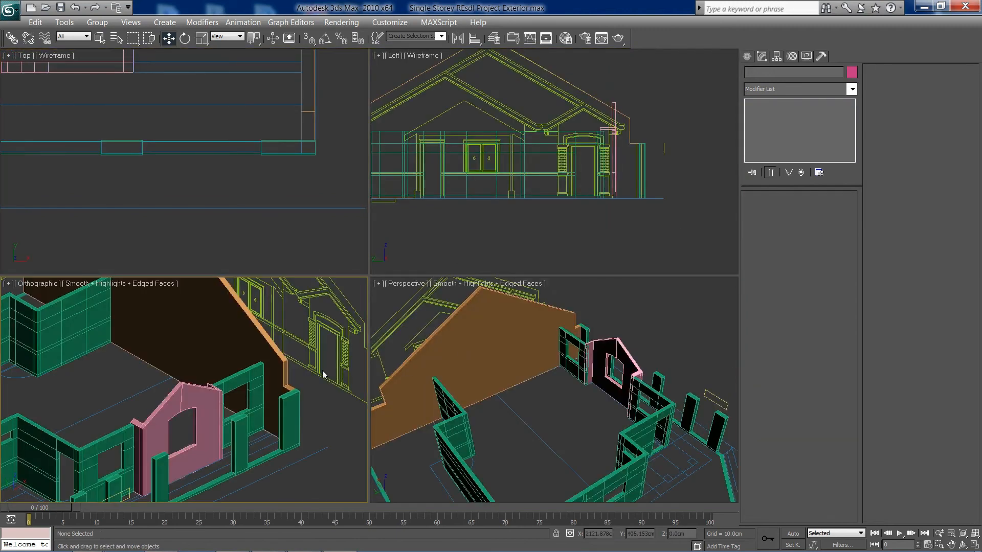
key("alt+w")
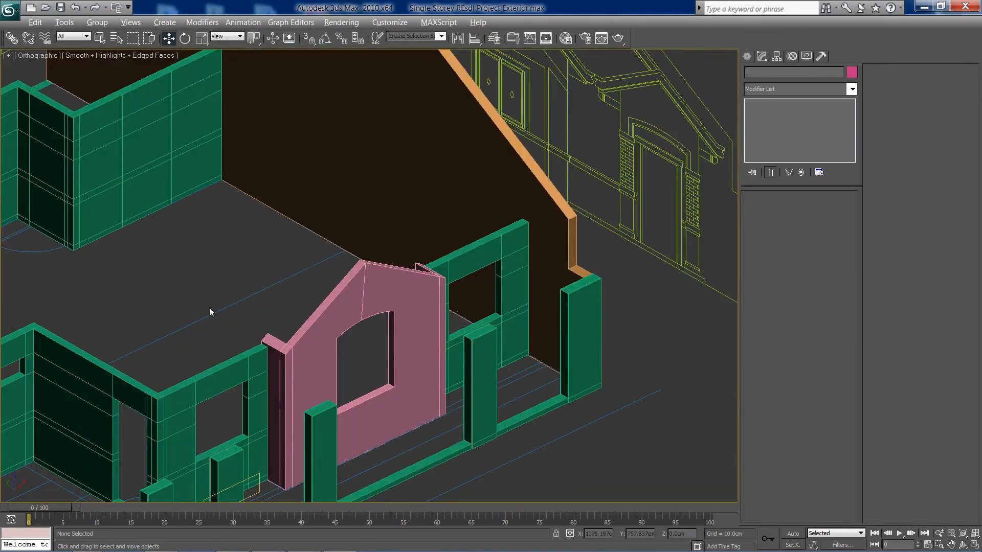
key("ctrl+r")
left_click_drag(218, 303, 364, 304)
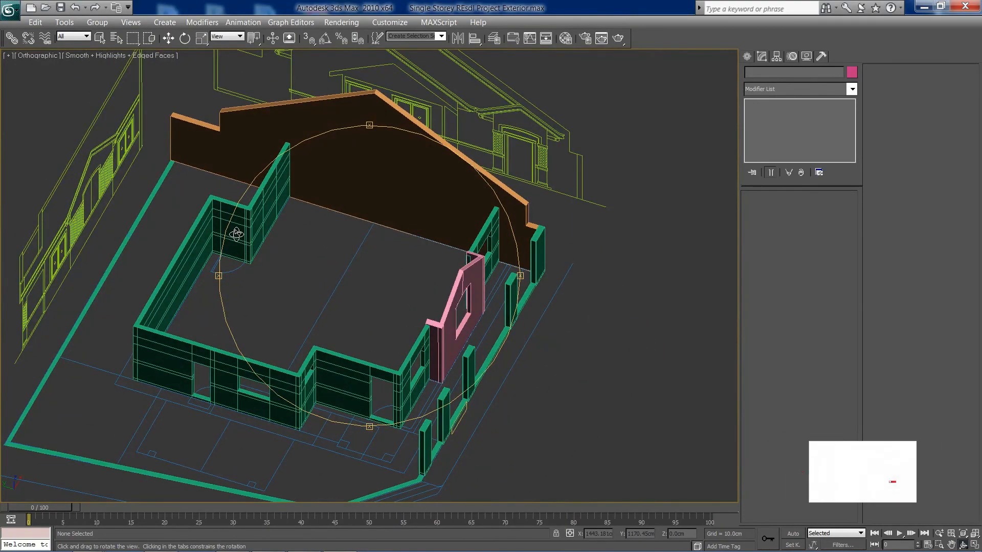
left_click_drag(399, 254, 333, 385)
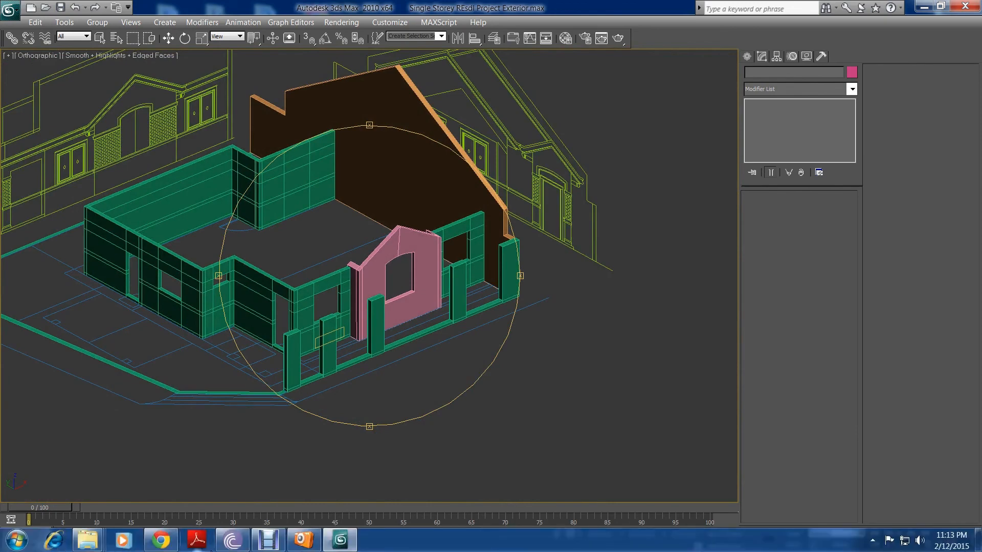
left_click(299, 539)
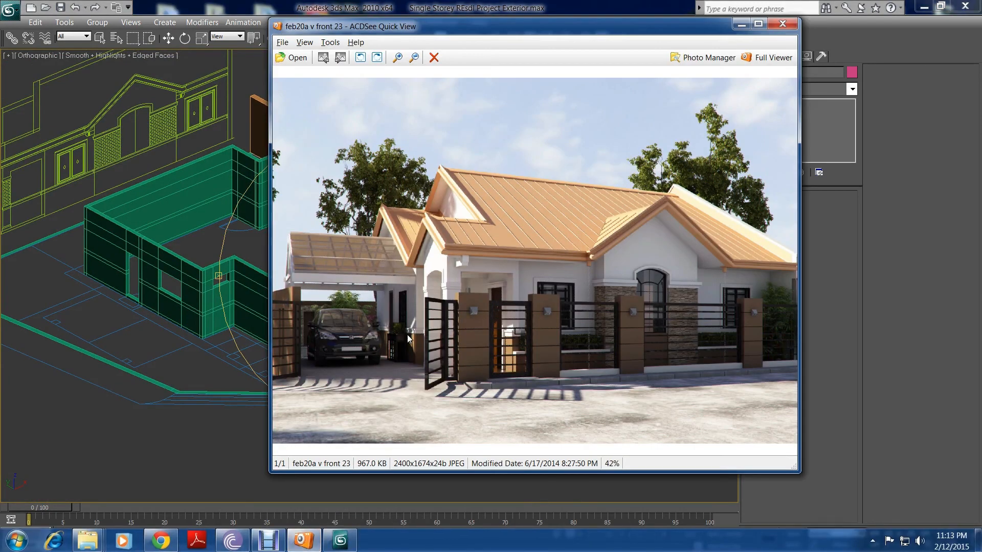